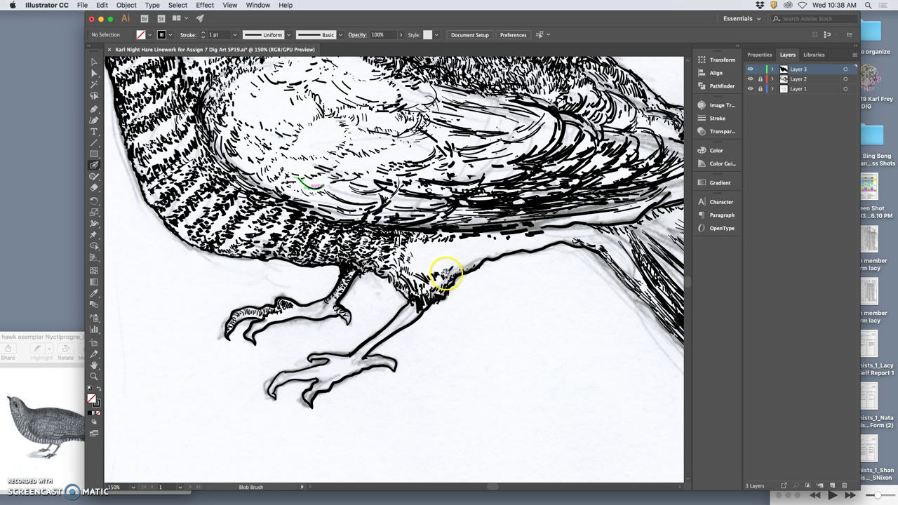
# Step: Ink short Blob Brush strokes to seal the nighthawk's front toe, leg, tail base and wing edge
pyautogui.moveTo(441, 270)
pyautogui.mouseDown()
pyautogui.moveTo(354, 228)
pyautogui.moveTo(319, 251)
pyautogui.mouseUp()
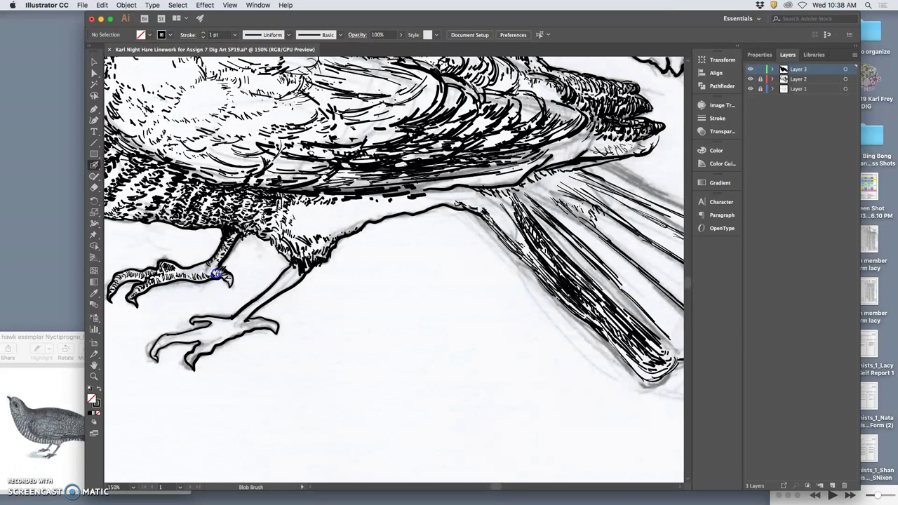
pyautogui.moveTo(217, 273); pyautogui.dragTo(179, 266)
pyautogui.moveTo(271, 245)
pyautogui.mouseDown()
pyautogui.moveTo(304, 262)
pyautogui.moveTo(327, 264)
pyautogui.mouseUp()
pyautogui.moveTo(484, 202)
pyautogui.mouseDown()
pyautogui.moveTo(534, 242)
pyautogui.moveTo(502, 223)
pyautogui.moveTo(490, 199)
pyautogui.moveTo(505, 215)
pyautogui.moveTo(496, 211)
pyautogui.moveTo(510, 236)
pyautogui.mouseUp()
pyautogui.moveTo(313, 219)
pyautogui.mouseDown()
pyautogui.moveTo(297, 209)
pyautogui.moveTo(331, 199)
pyautogui.moveTo(374, 205)
pyautogui.mouseUp()
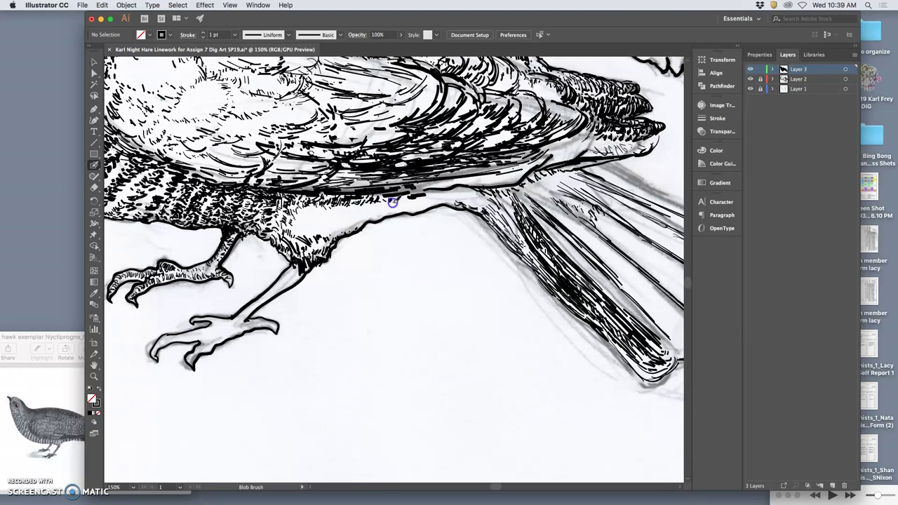
pyautogui.moveTo(406, 200); pyautogui.dragTo(417, 188)
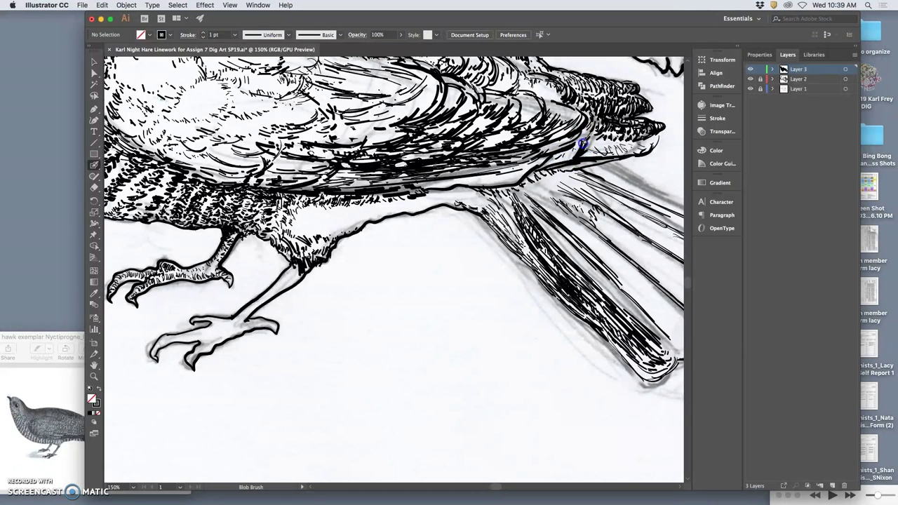
pyautogui.moveTo(577, 156); pyautogui.dragTo(603, 148)
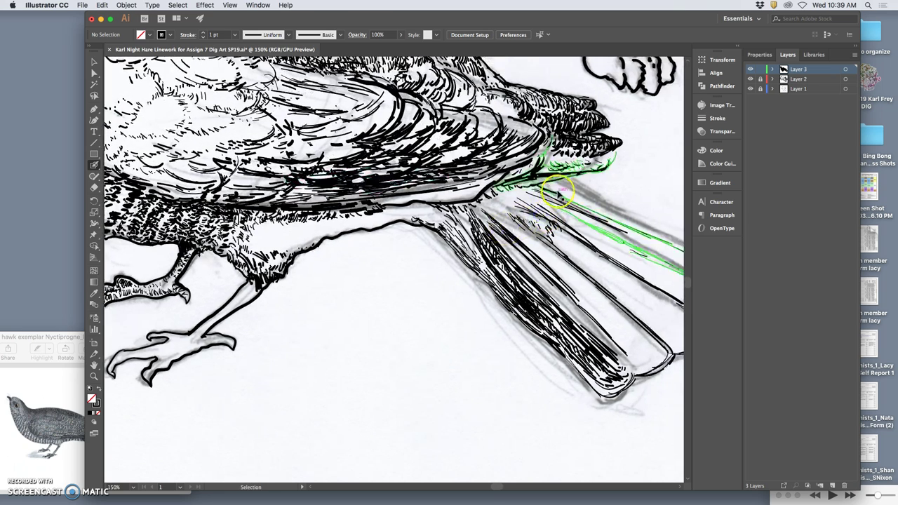
# Step: Zoom out to the whole poster, lock Layer 3 and hide the Layer 1 background scan
pyautogui.press('super+minus')
pyautogui.press('super+minus')
pyautogui.press('super+minus')
pyautogui.press('super+minus')
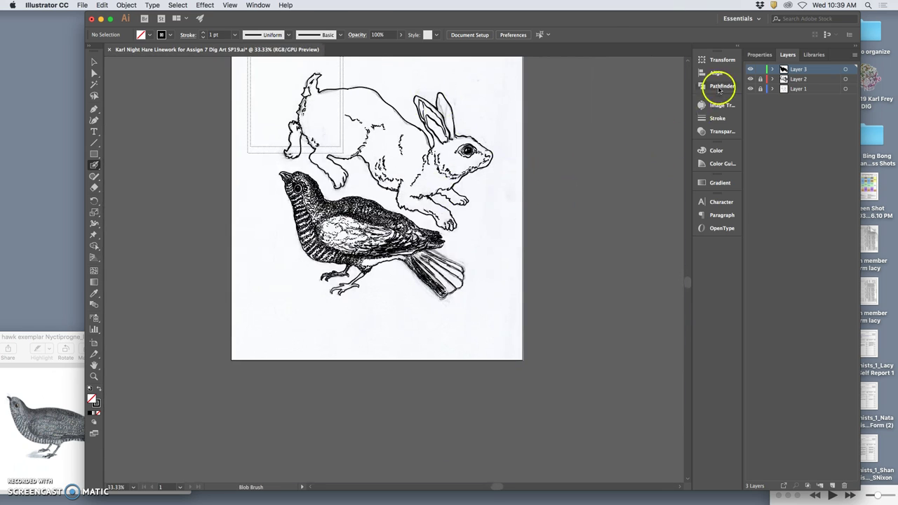
pyautogui.click(759, 70)
pyautogui.click(750, 89)
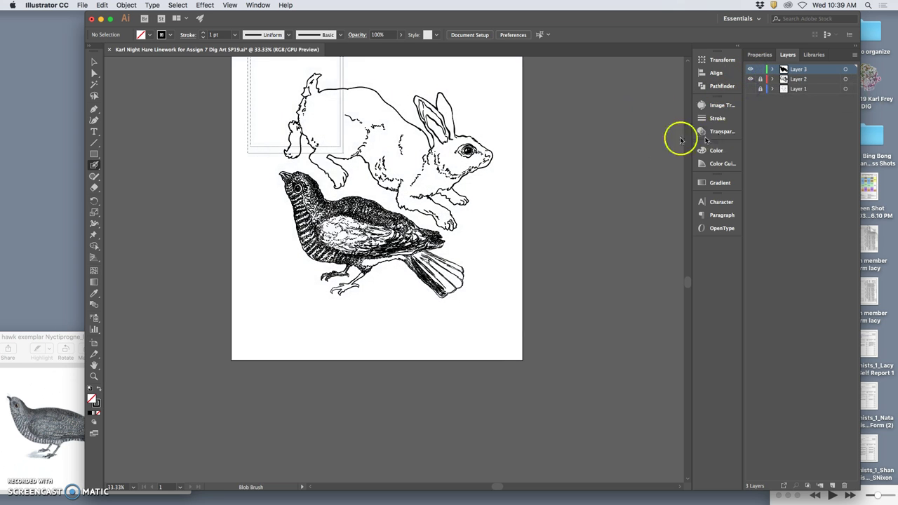
pyautogui.scroll(3, 551, 144)
pyautogui.hscroll(-2, 552, 145)
pyautogui.hscroll(-1, 546, 141)
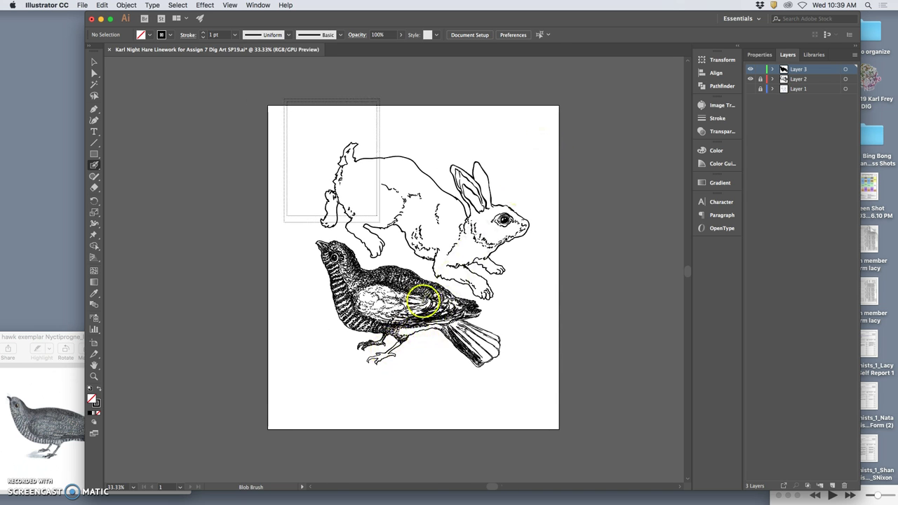
# Step: Check the hare and nighthawk layers' visibility, save, then hide the nighthawk layer
pyautogui.click(750, 78)
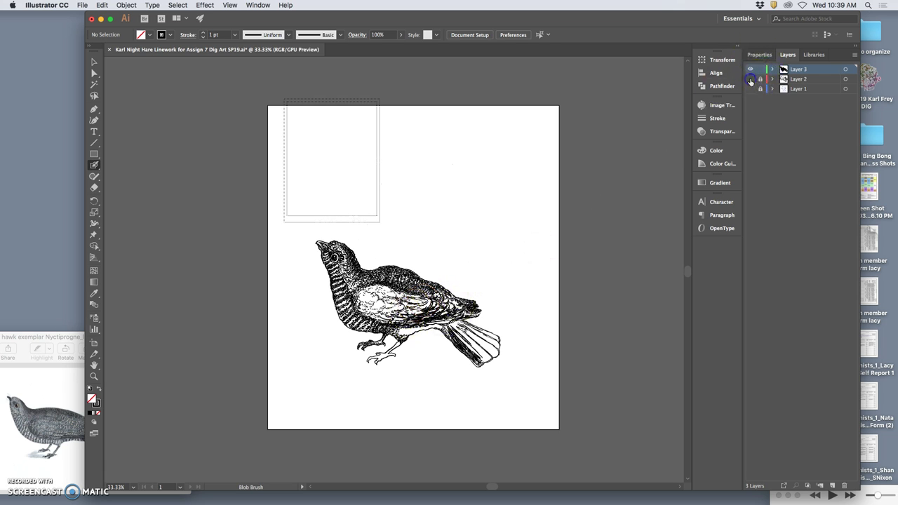
pyautogui.click(750, 79)
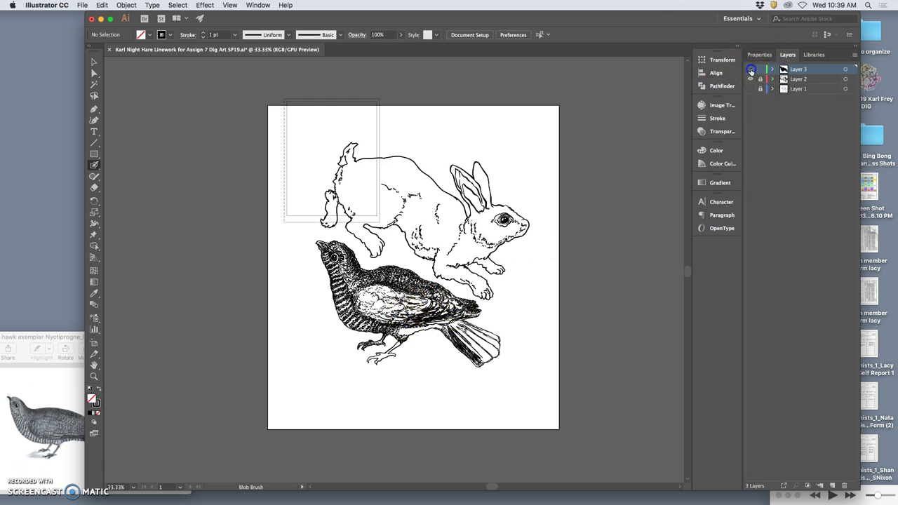
pyautogui.click(750, 69)
pyautogui.click(749, 68)
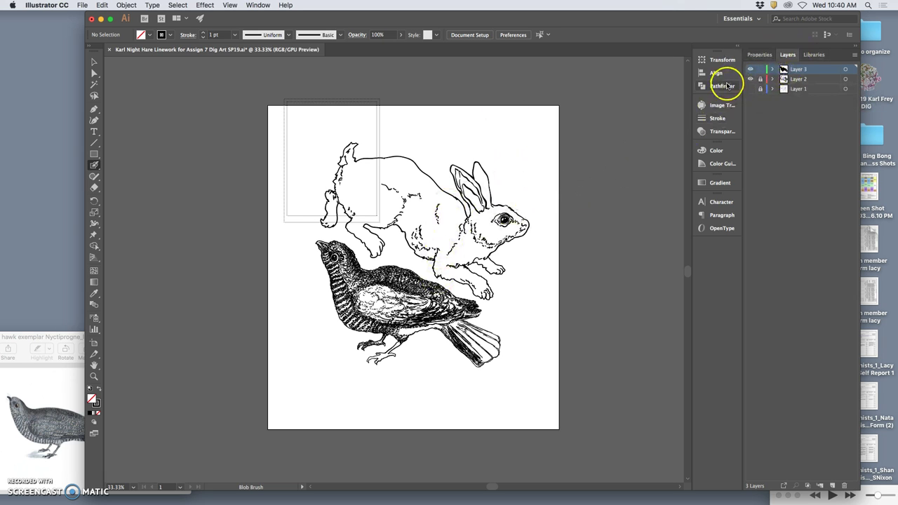
pyautogui.press('super+s')
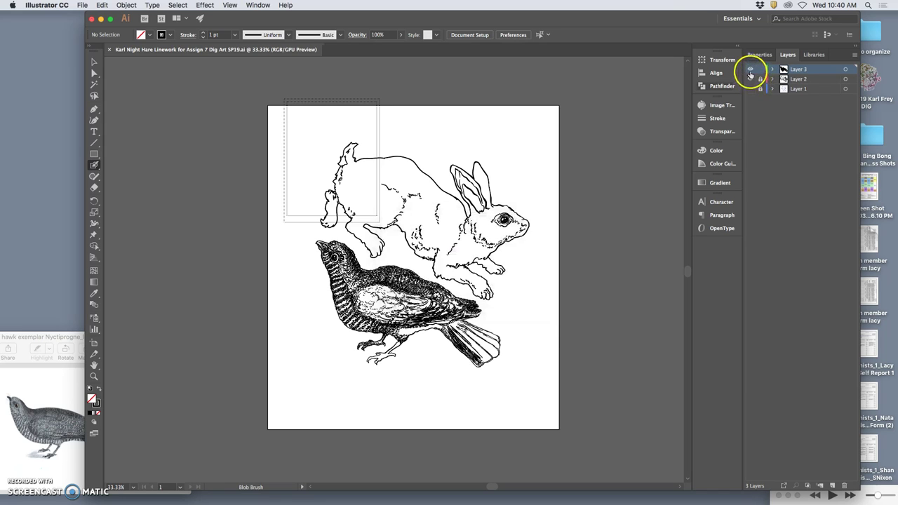
pyautogui.click(750, 78)
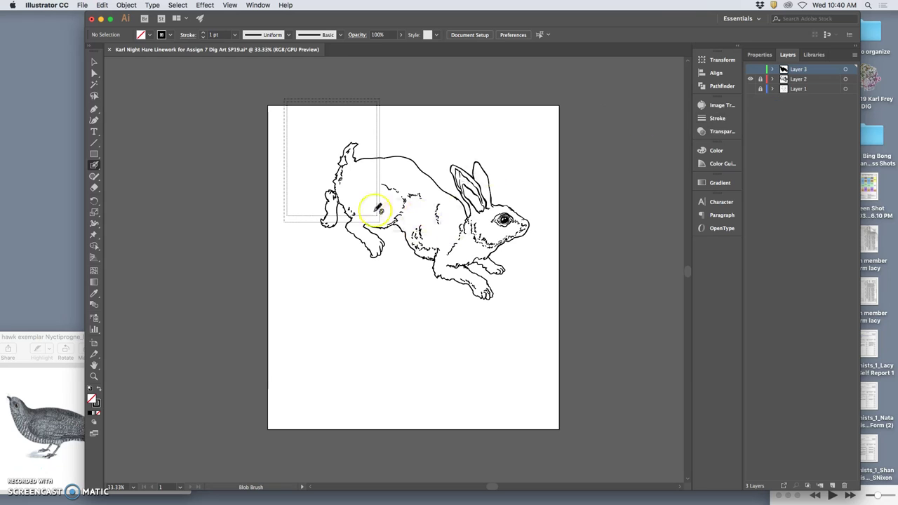
# Step: Save a copy as Illustrator EPS with 'Night' removed from the name, accepting the EPS options
pyautogui.click(82, 5)
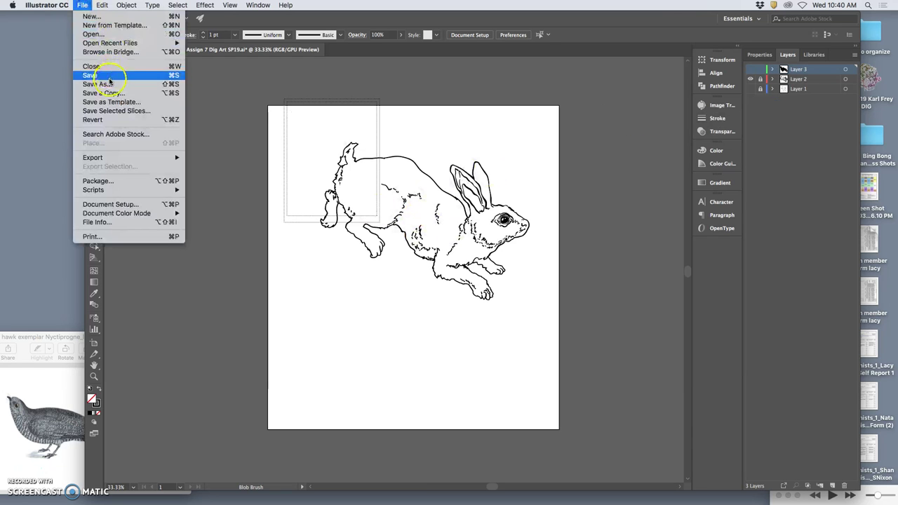
pyautogui.click(173, 87)
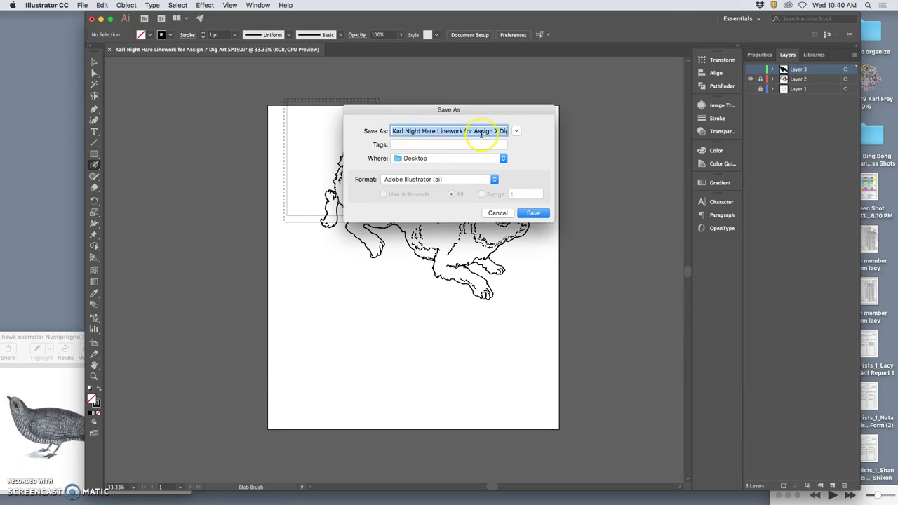
pyautogui.moveTo(424, 131); pyautogui.dragTo(408, 132)
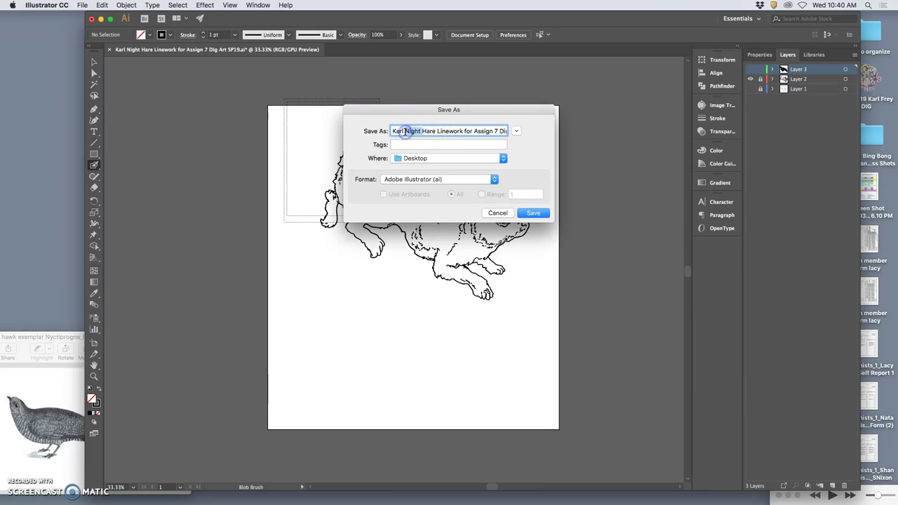
pyautogui.press('BackSpace')
pyautogui.click(441, 180)
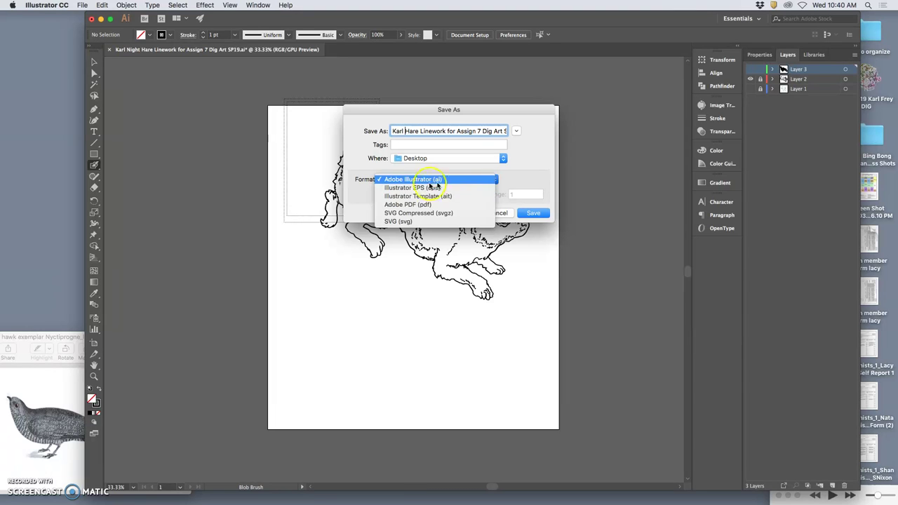
pyautogui.click(435, 188)
pyautogui.click(531, 212)
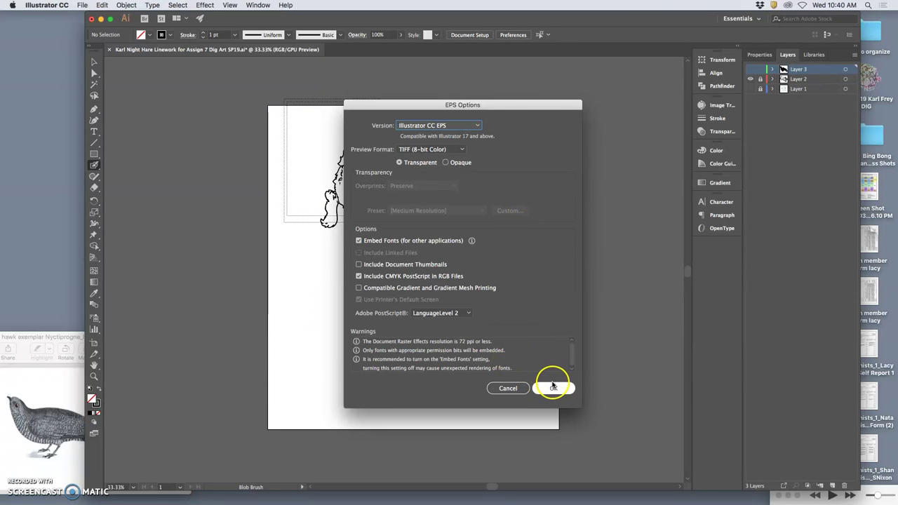
pyautogui.click(552, 388)
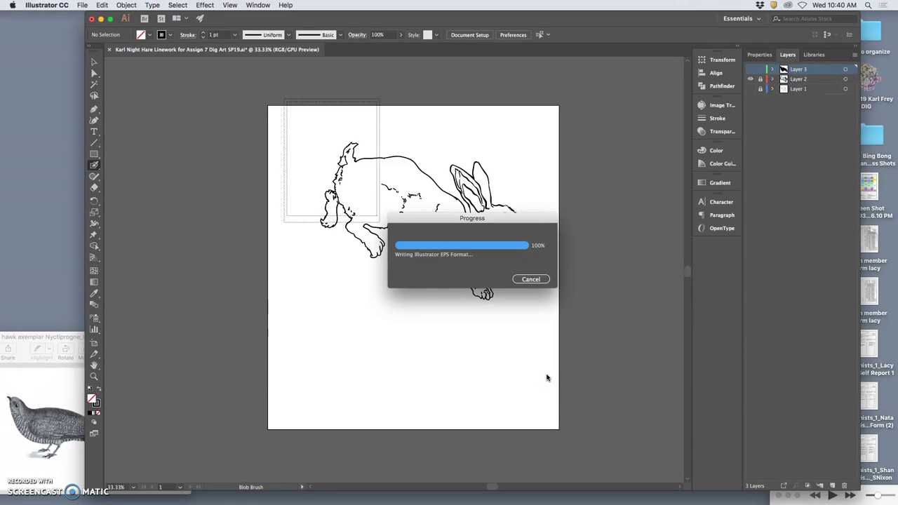
# Step: Show only the nighthawk and save it as an EPS named 'Nighthawk', dismissing clipping-path warnings
pyautogui.click(750, 68)
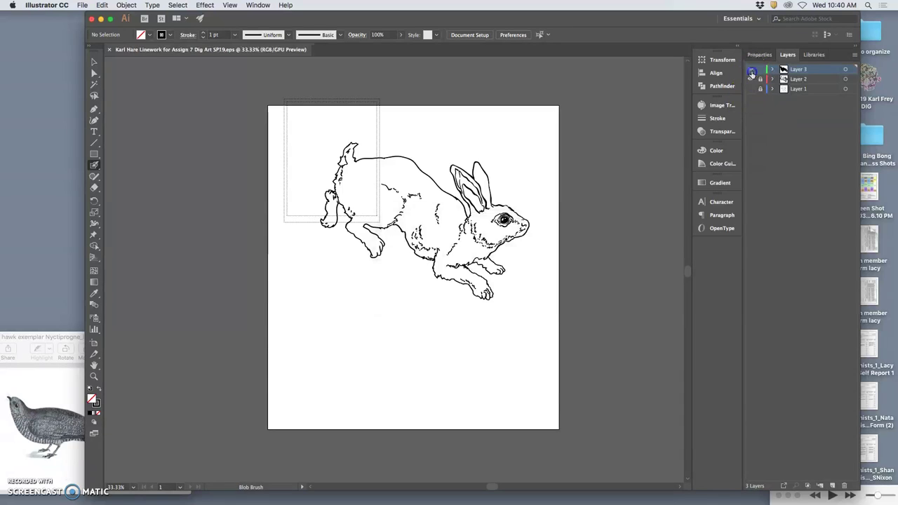
pyautogui.click(749, 79)
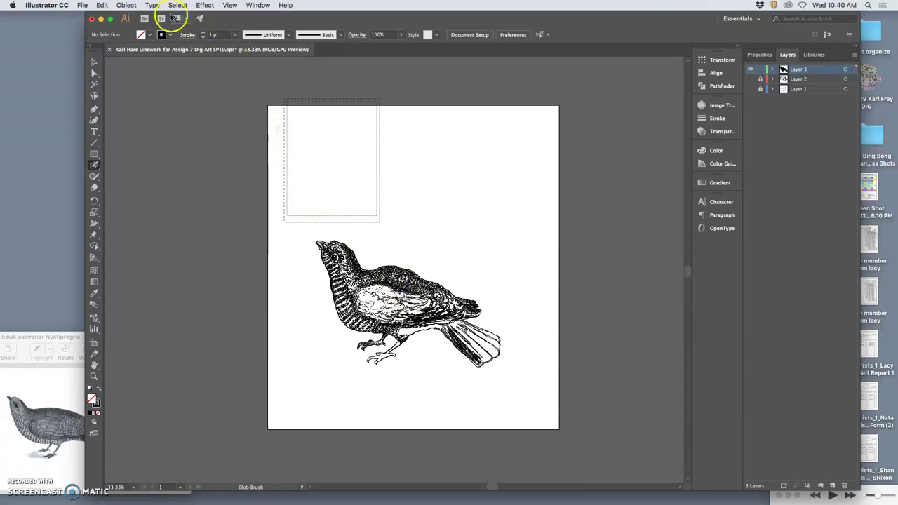
pyautogui.click(83, 4)
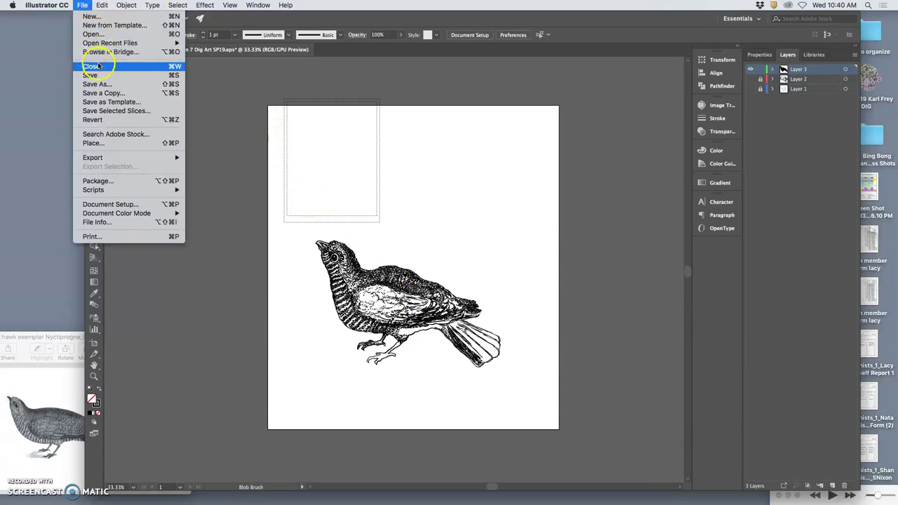
pyautogui.click(97, 83)
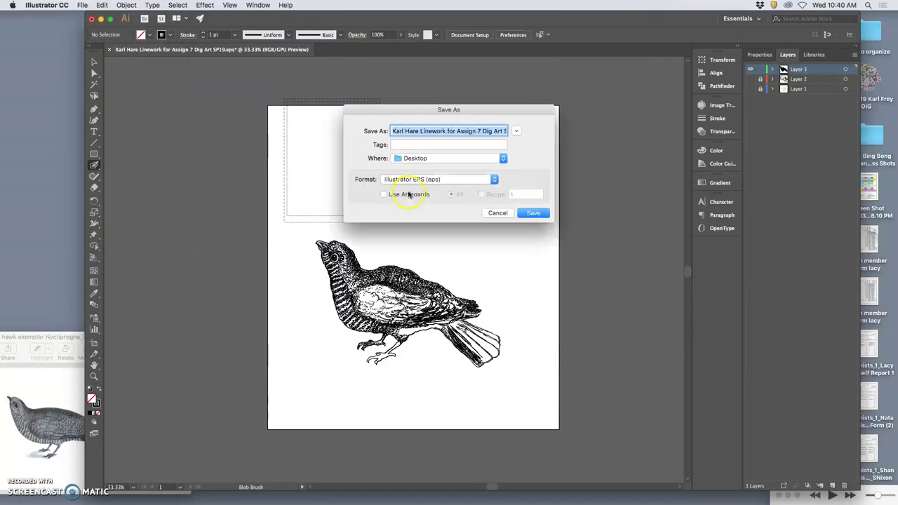
pyautogui.click(418, 131)
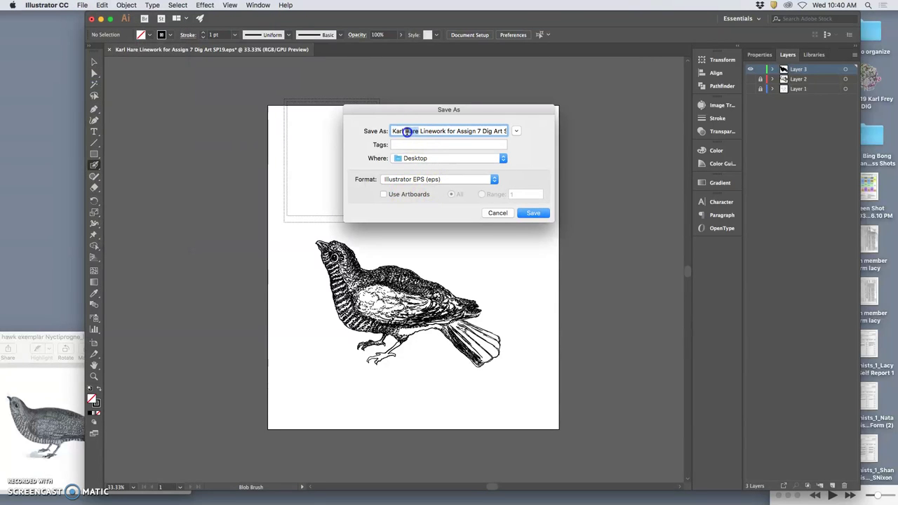
pyautogui.write('Nighthawk')
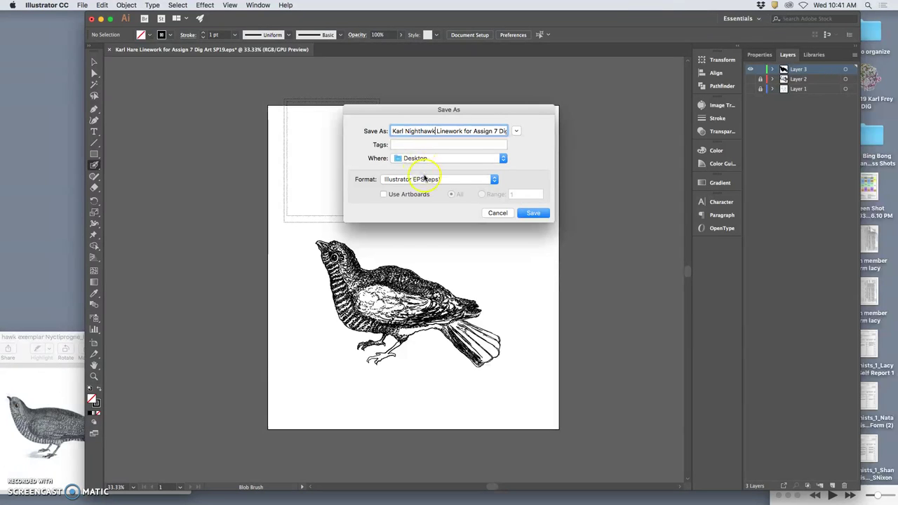
pyautogui.click(527, 213)
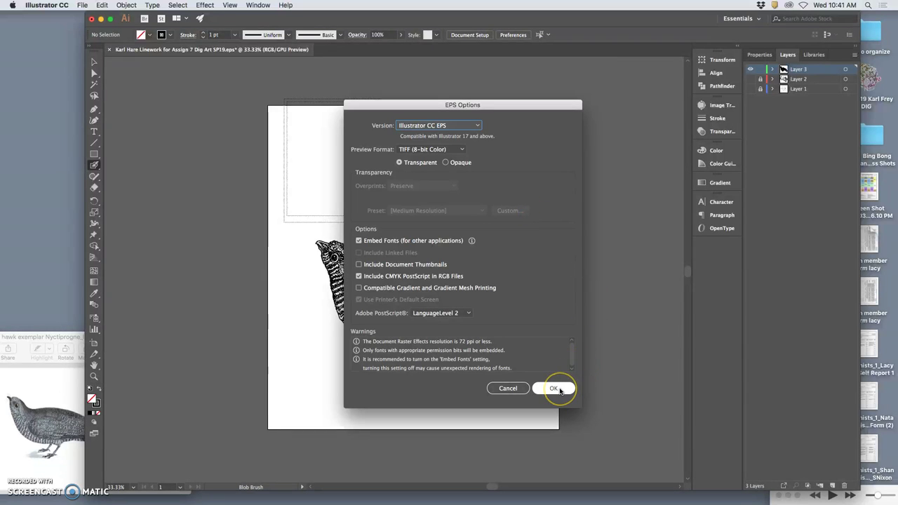
pyautogui.click(554, 388)
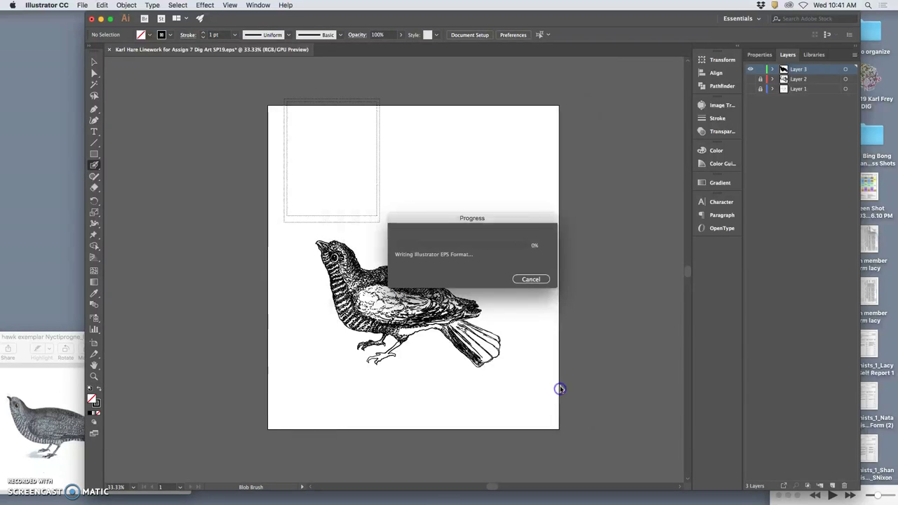
pyautogui.click(533, 268)
pyautogui.click(529, 268)
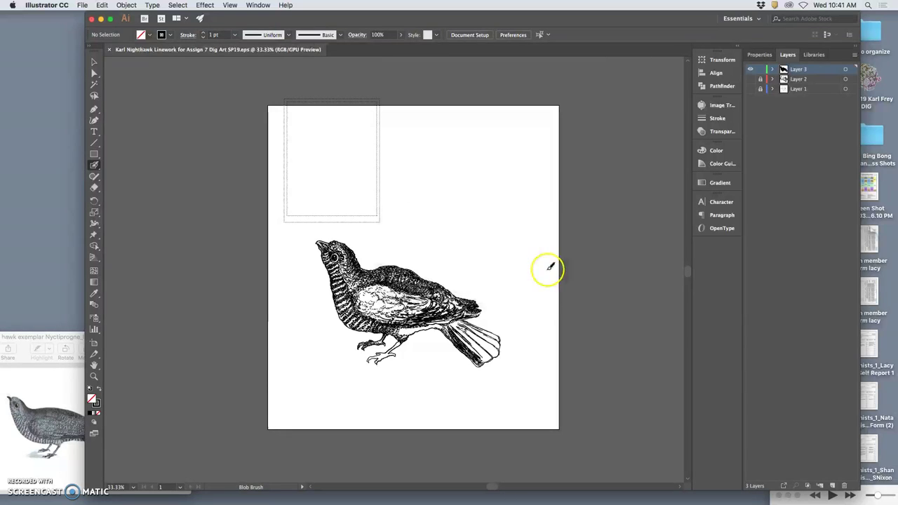
# Step: Lock the nighthawk layer, show the hare again, and resave, dismissing the clipping-path alerts
pyautogui.click(760, 68)
pyautogui.click(751, 79)
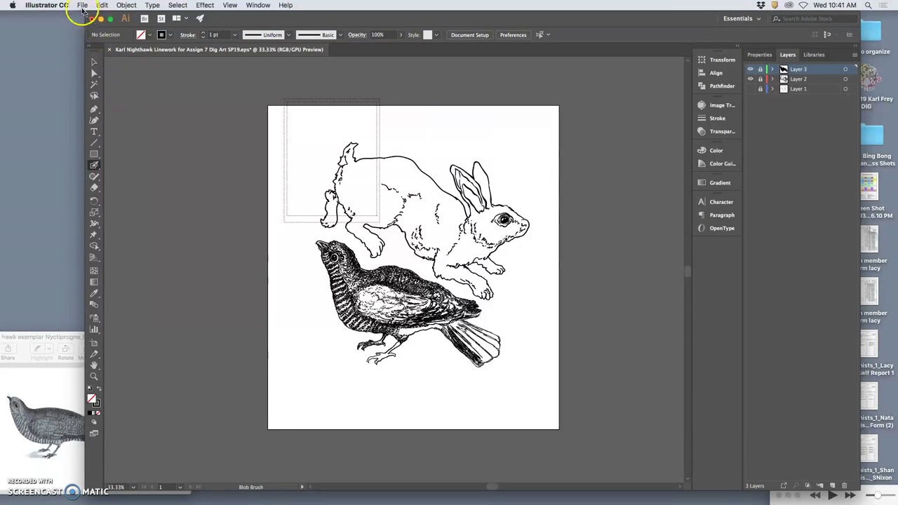
pyautogui.click(82, 5)
pyautogui.click(92, 75)
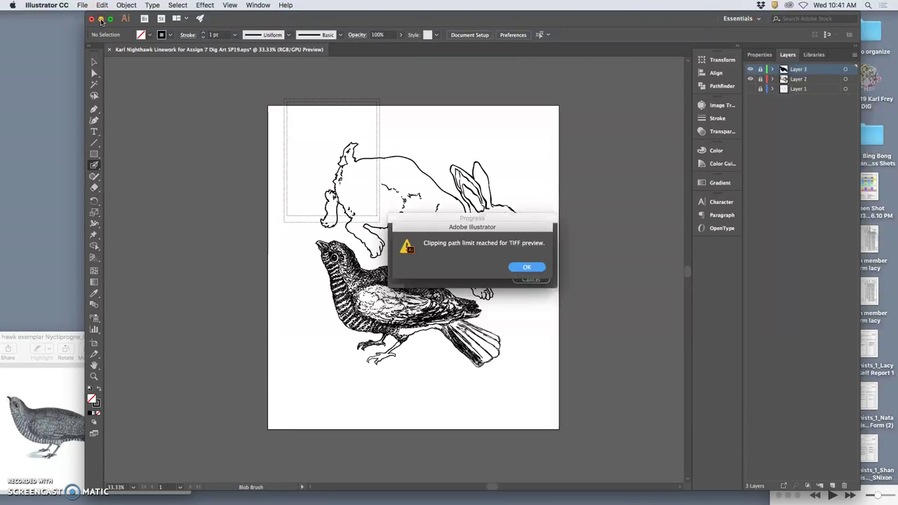
pyautogui.click(528, 268)
pyautogui.click(527, 268)
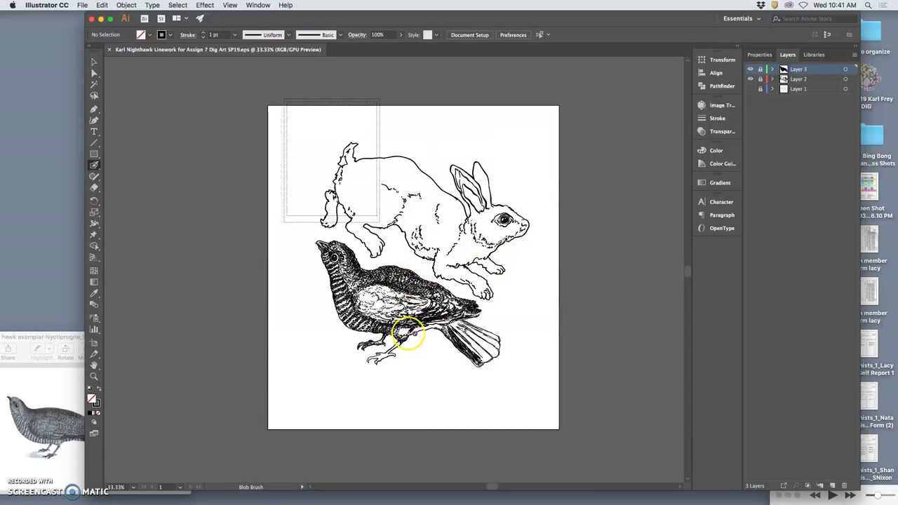
pyautogui.click(101, 19)
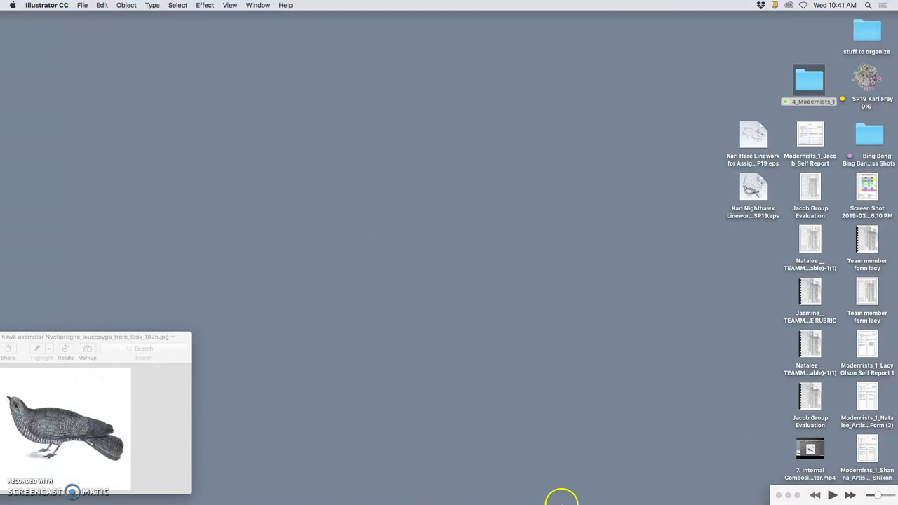
pyautogui.rightClick(751, 198)
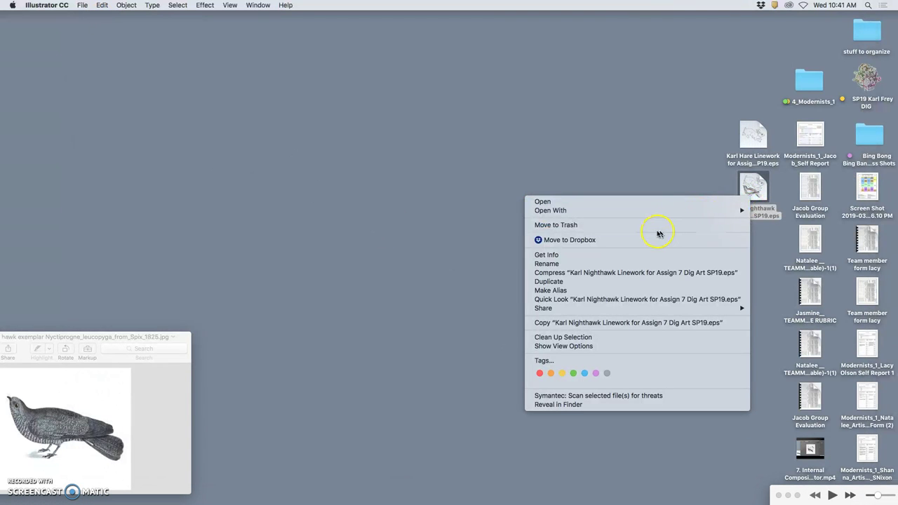
pyautogui.click(562, 256)
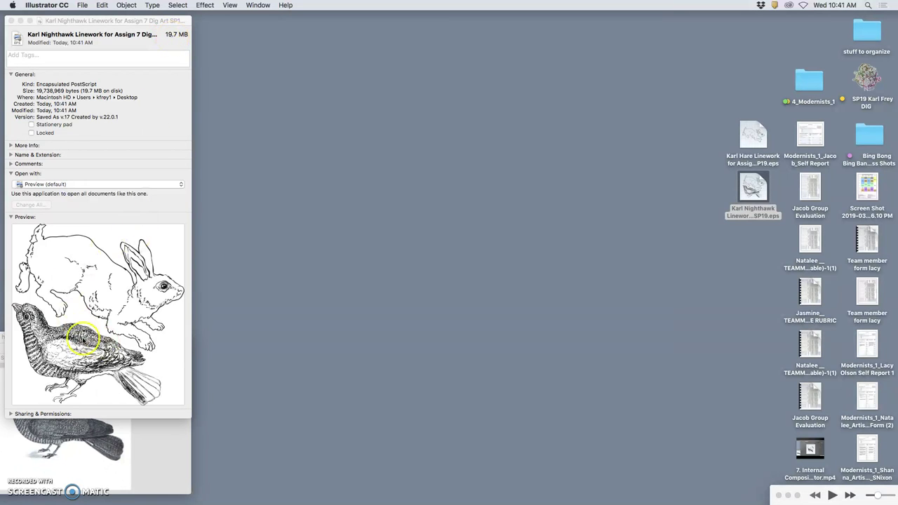
pyautogui.click(11, 22)
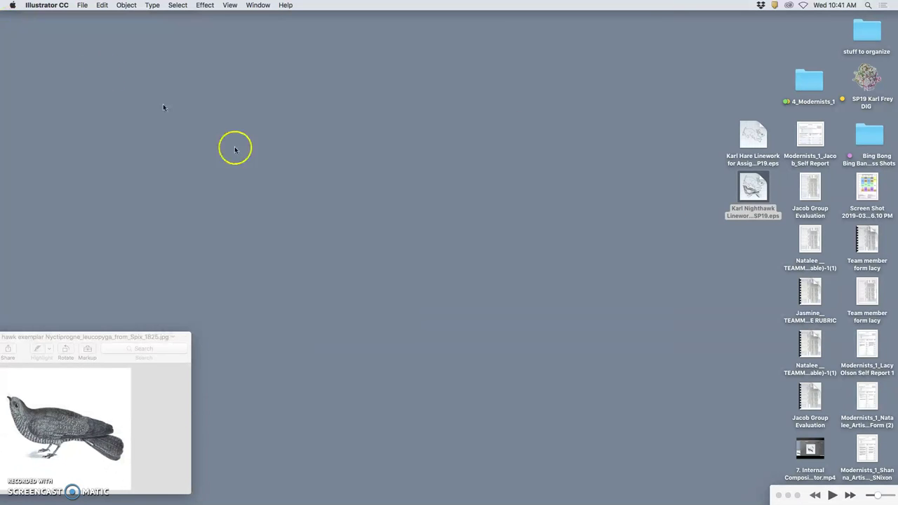
pyautogui.moveTo(549, 502)
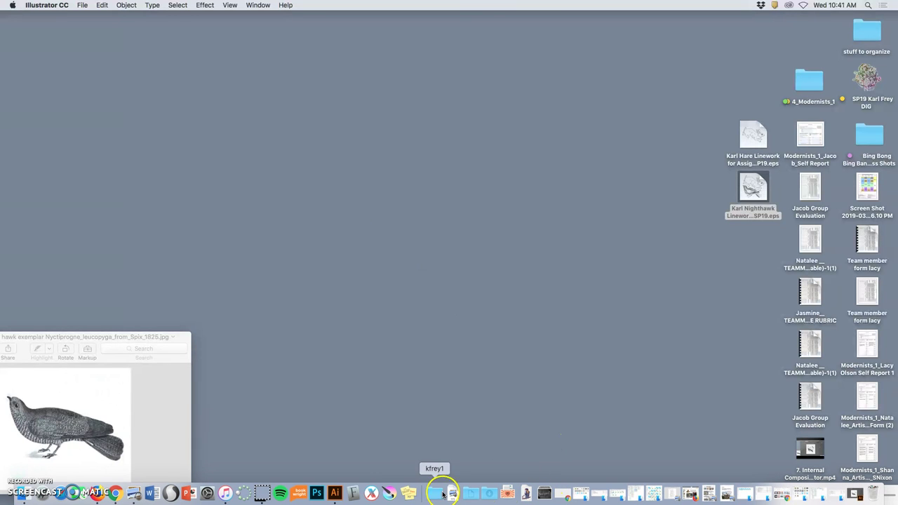
# Step: Bring the nighthawk document back and hide and lock the hare layer (Layer 2)
pyautogui.click(337, 493)
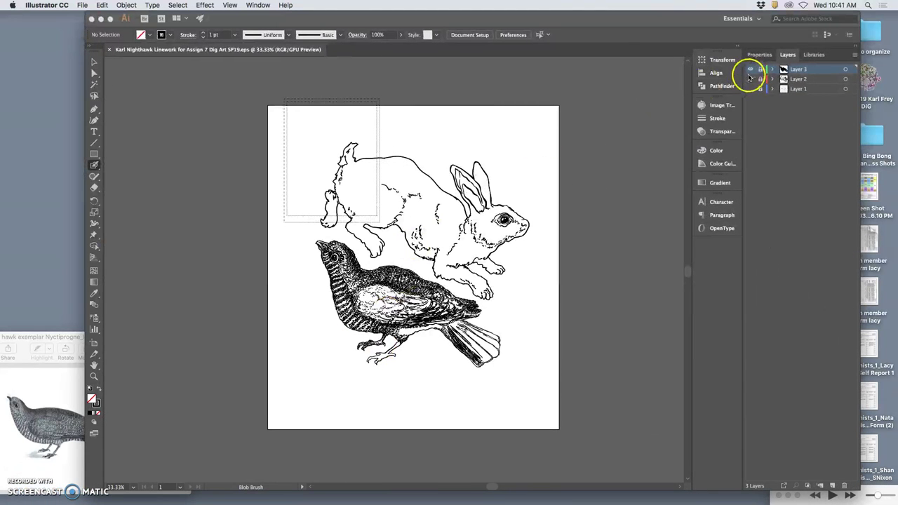
pyautogui.click(750, 78)
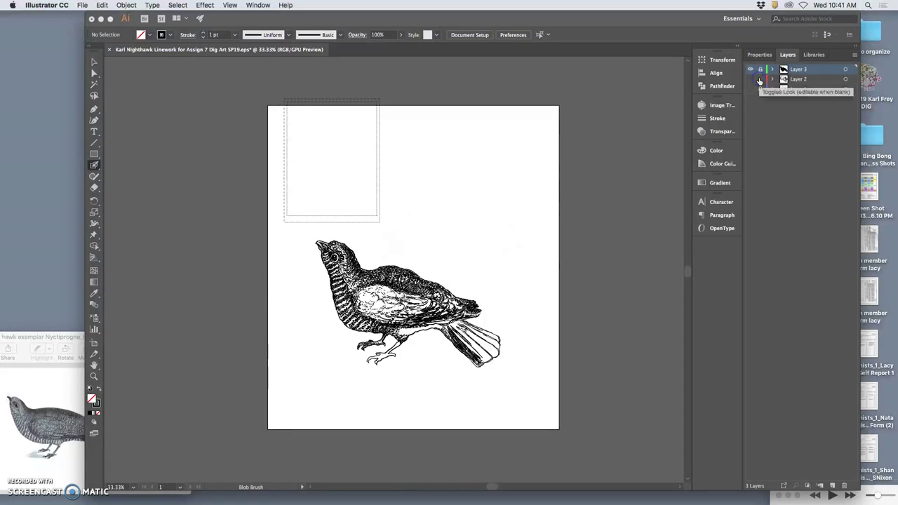
pyautogui.click(759, 81)
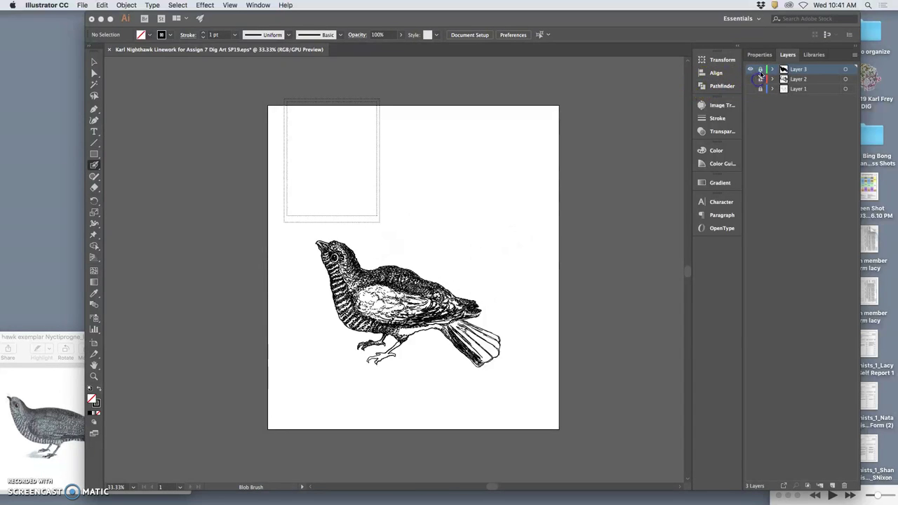
# Step: Resave the nighthawk EPS over the existing file, then check the saved file on the desktop
pyautogui.click(83, 5)
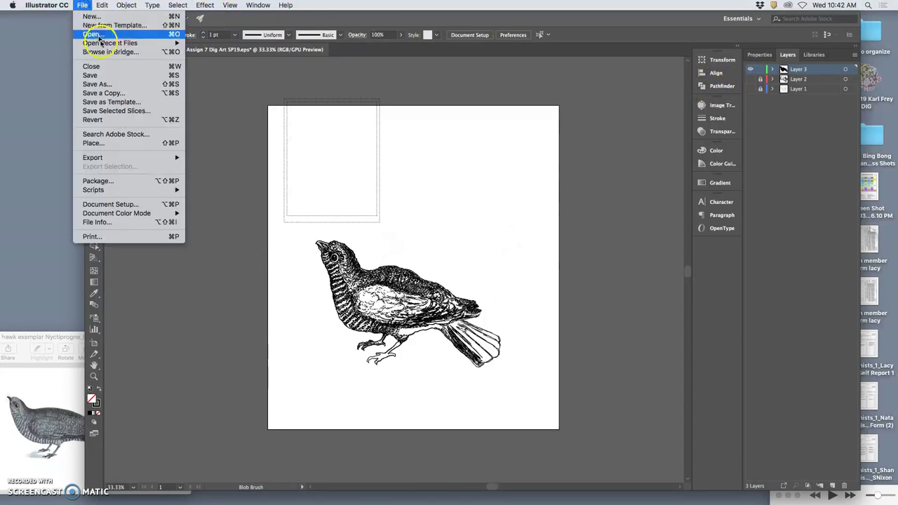
pyautogui.click(110, 82)
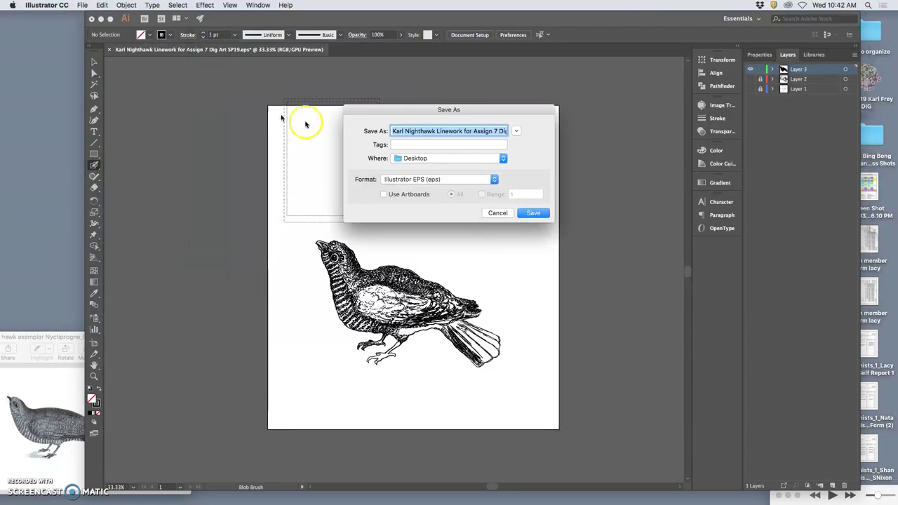
pyautogui.click(531, 213)
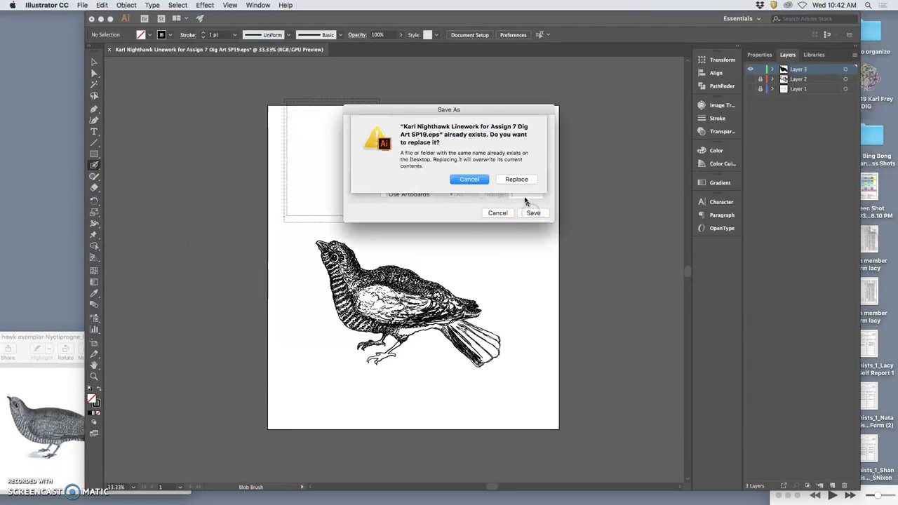
pyautogui.click(518, 180)
pyautogui.click(552, 386)
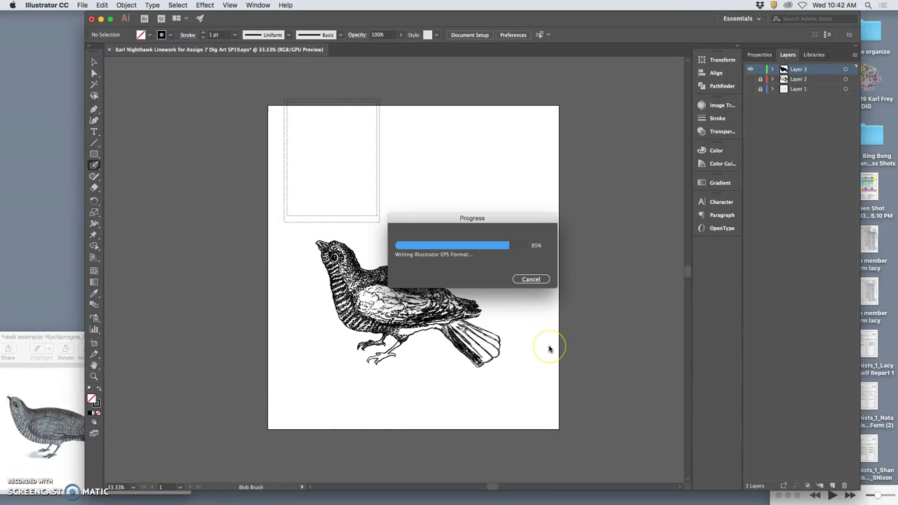
pyautogui.press('F11')
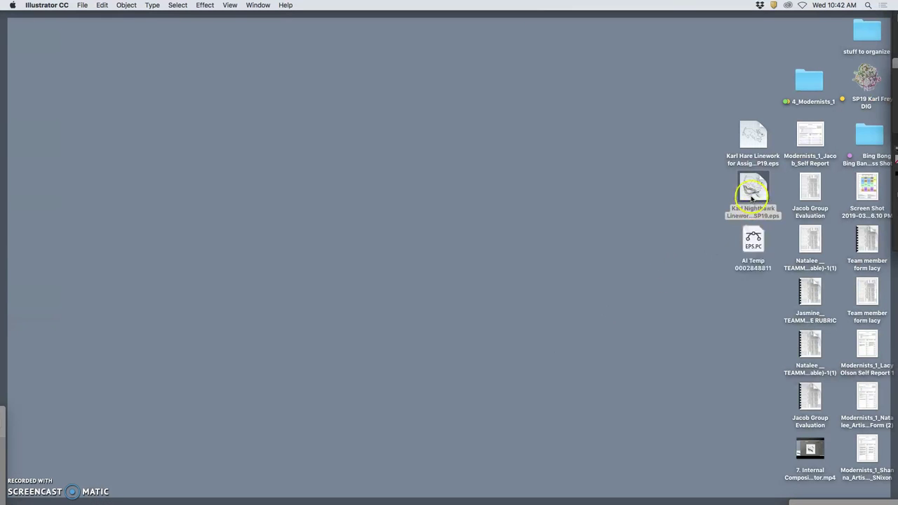
pyautogui.click(538, 268)
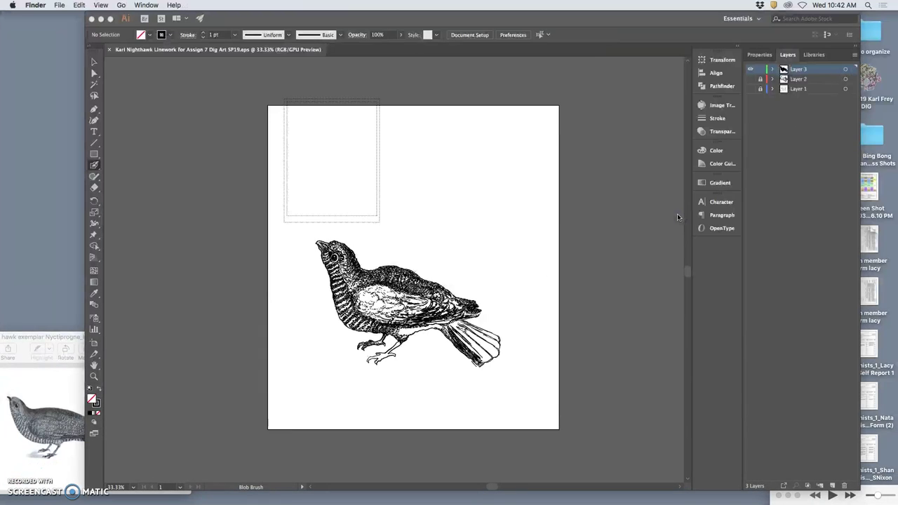
pyautogui.press('F11')
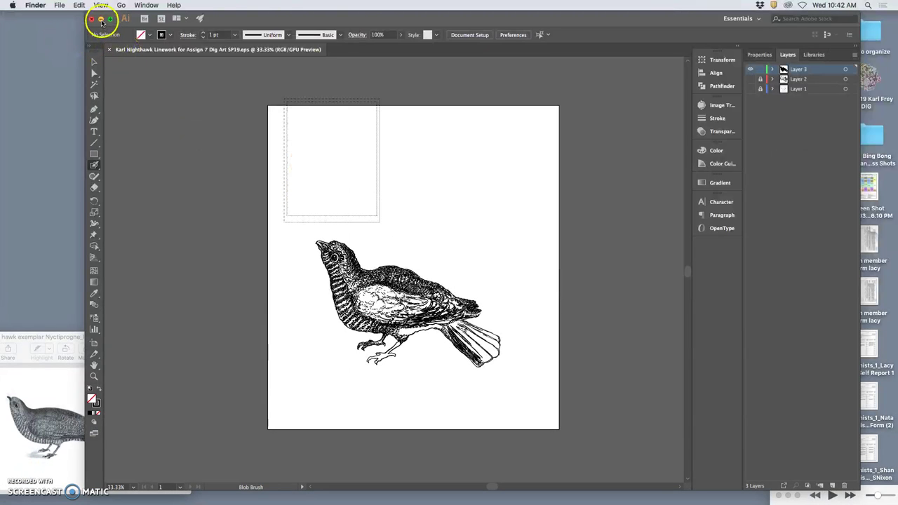
# Step: Minimize and quit Illustrator, then bring forward Chrome's 'red and blue letterpress illustration' results
pyautogui.click(101, 20)
pyautogui.moveTo(566, 499)
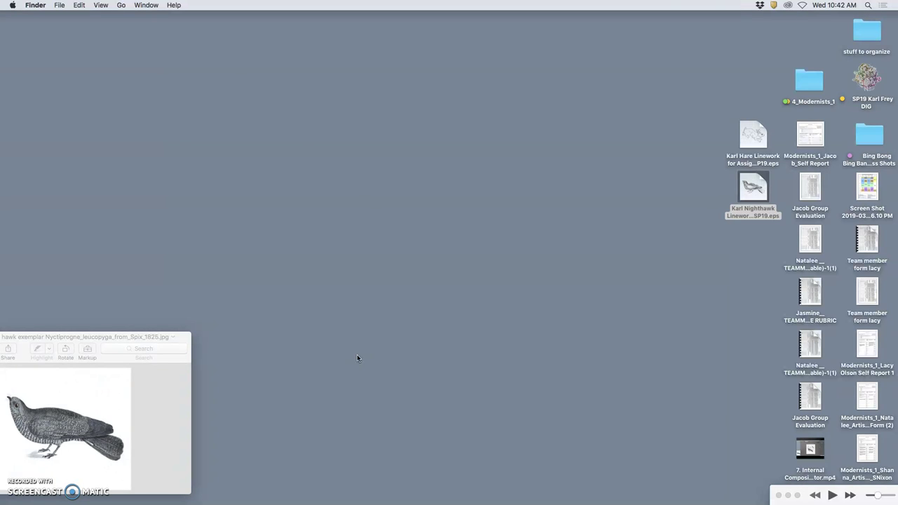
pyautogui.moveTo(426, 502)
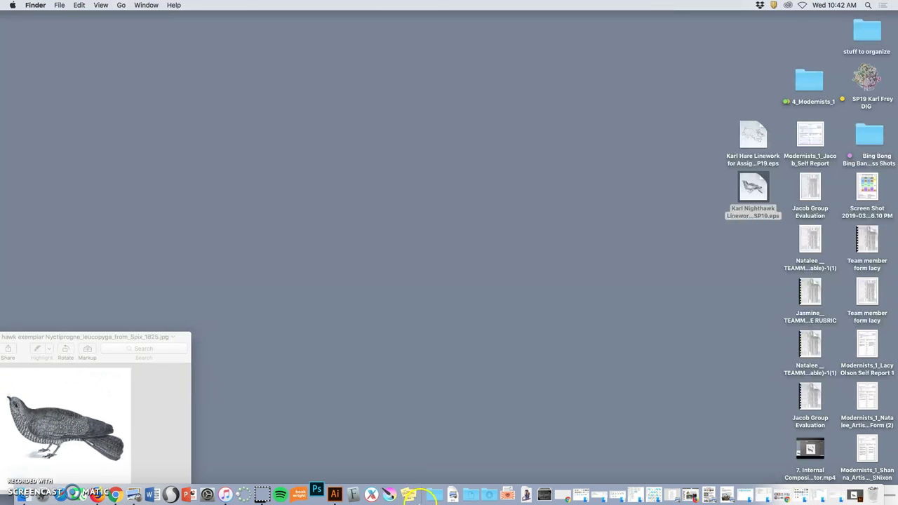
pyautogui.rightClick(336, 496)
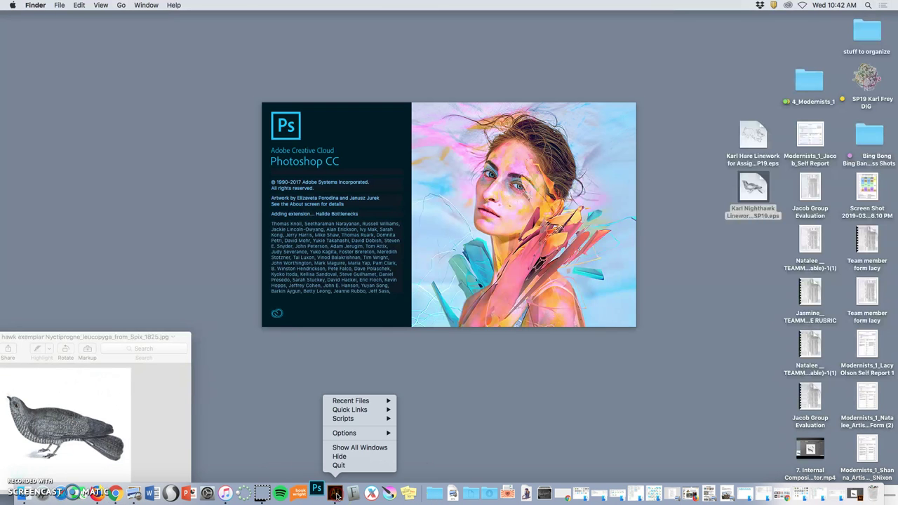
pyautogui.click(339, 465)
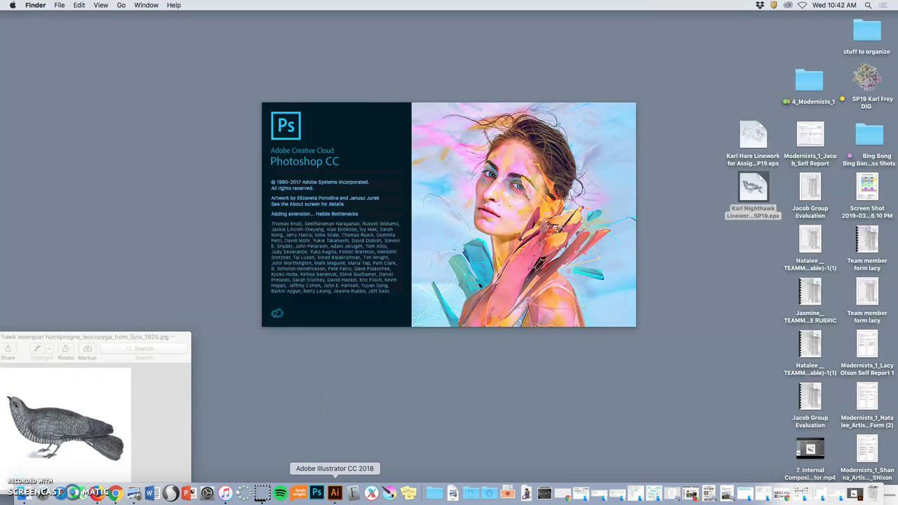
pyautogui.click(157, 383)
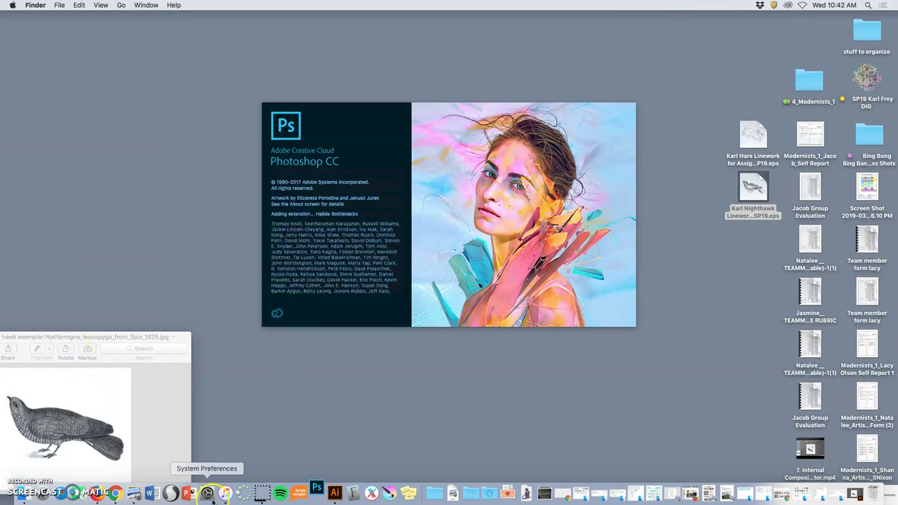
pyautogui.click(116, 494)
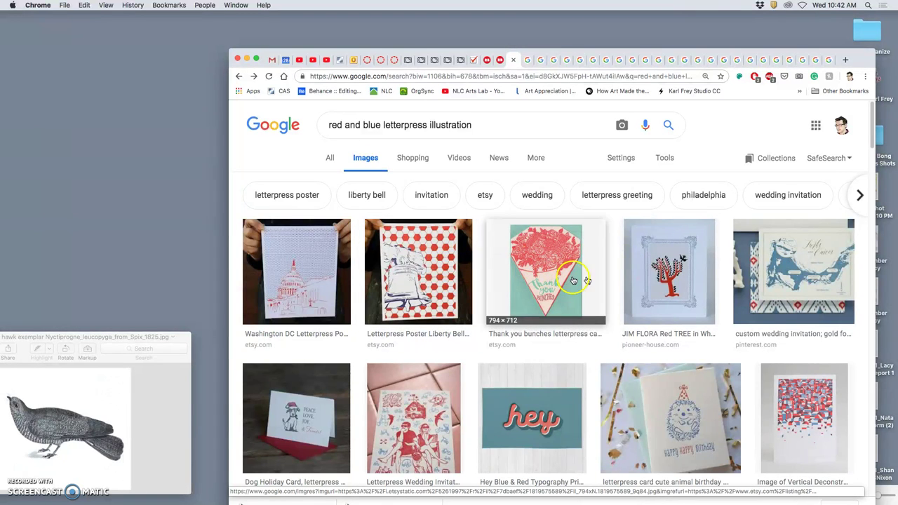
# Step: Flip through the letterpress previews from Resistance is Fertile to The Magic Number poster
pyautogui.click(528, 61)
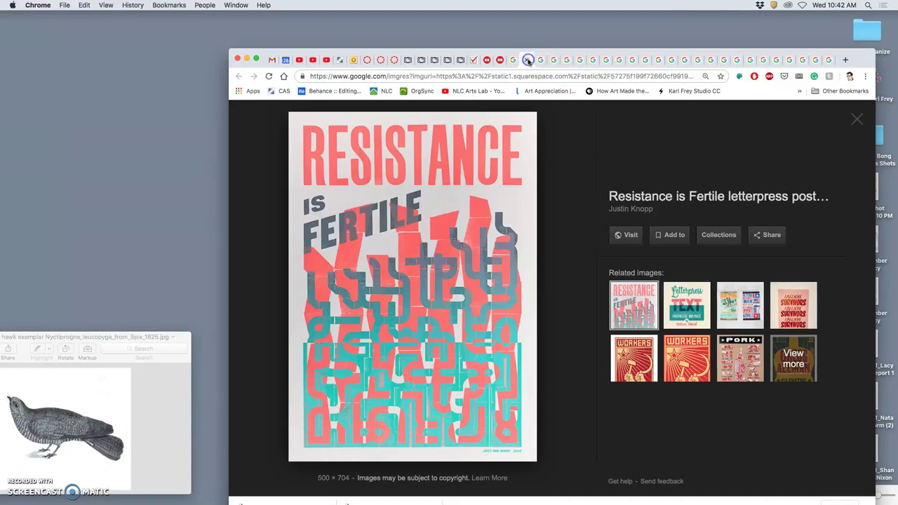
pyautogui.click(539, 60)
pyautogui.click(554, 61)
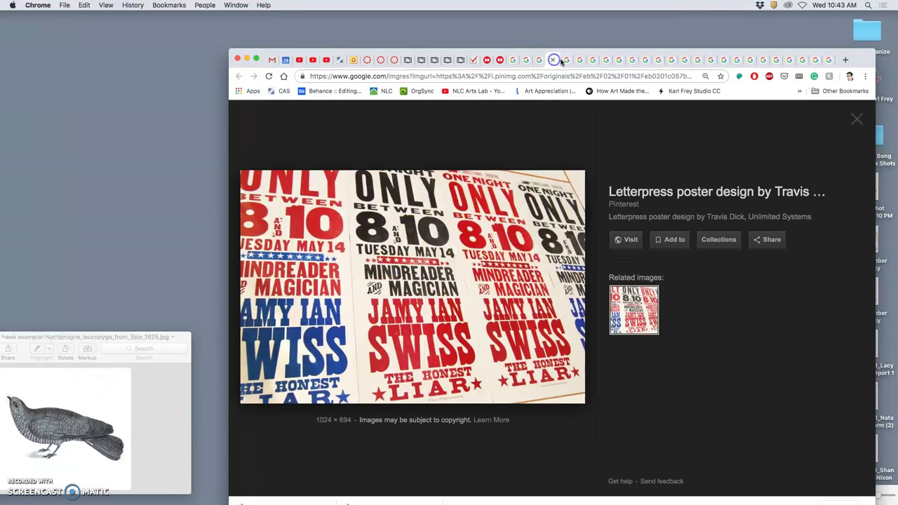
pyautogui.click(567, 60)
pyautogui.click(581, 61)
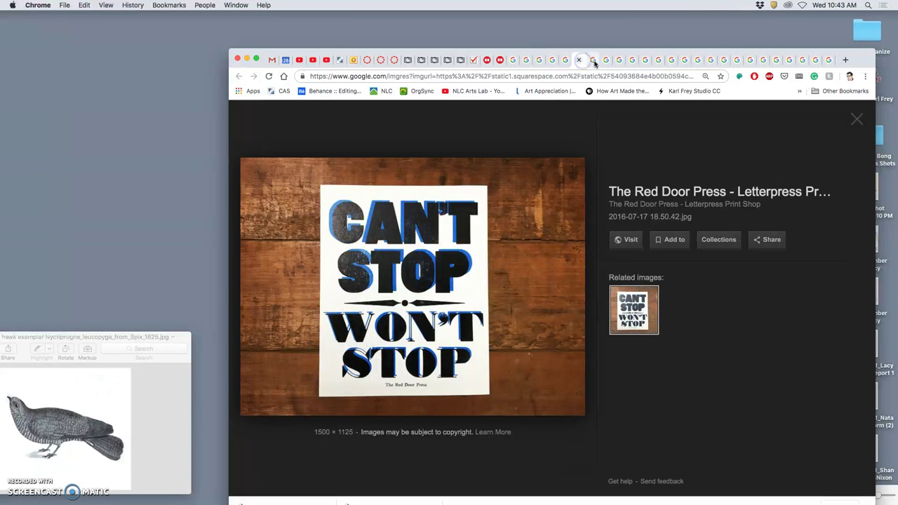
pyautogui.click(594, 60)
pyautogui.click(606, 62)
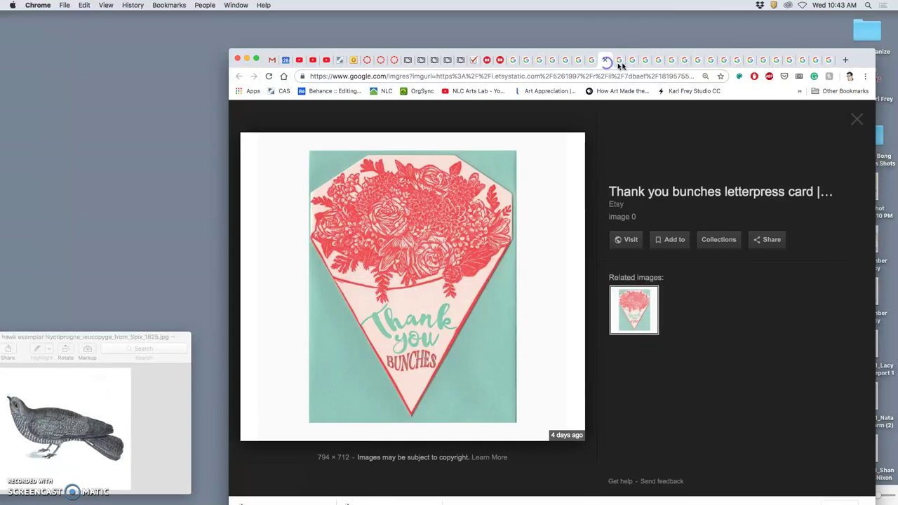
pyautogui.click(620, 62)
pyautogui.click(609, 62)
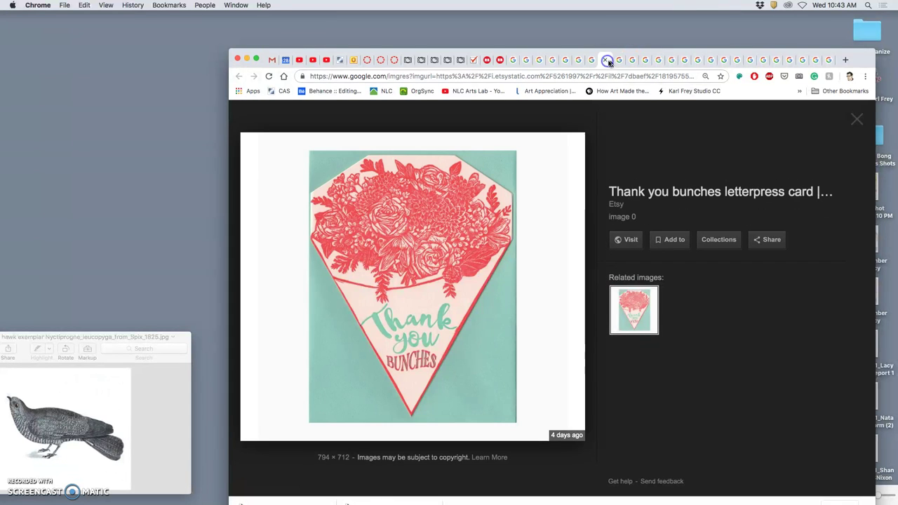
pyautogui.click(620, 62)
pyautogui.click(630, 61)
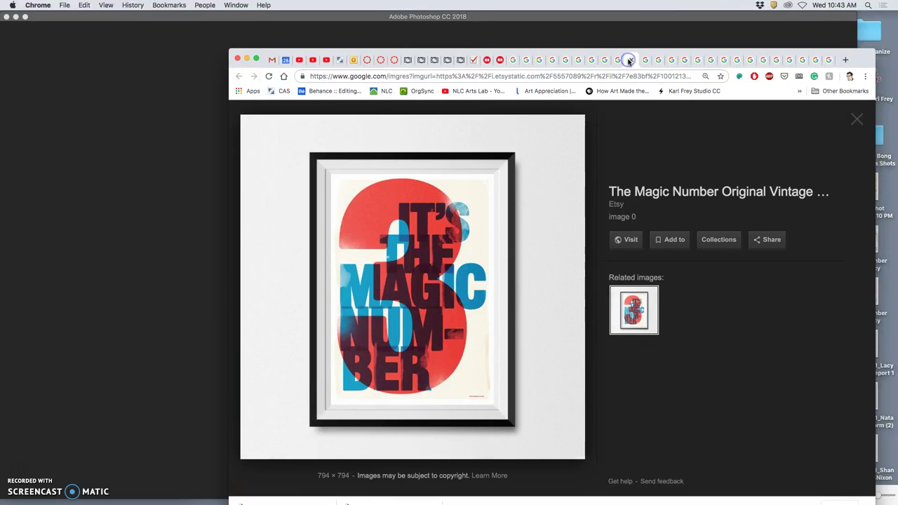
# Step: Show all open windows with Mission Control and bring iTunes to the front
pyautogui.click(502, 216)
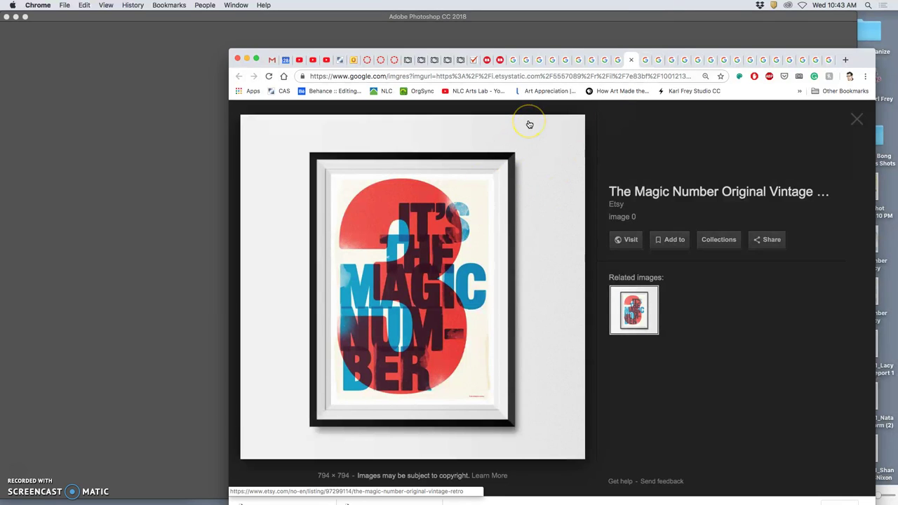
pyautogui.hotkey('ctrl', 'Up')
pyautogui.click(732, 421)
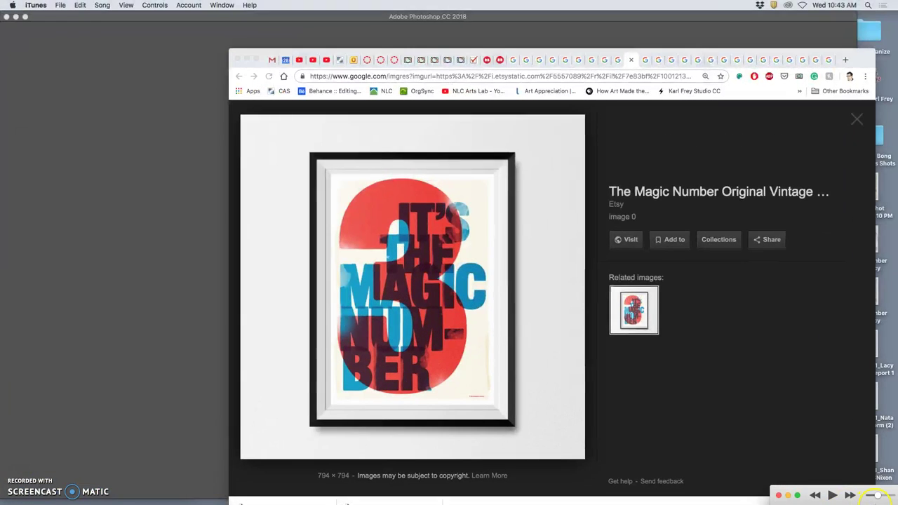
pyautogui.moveTo(838, 497)
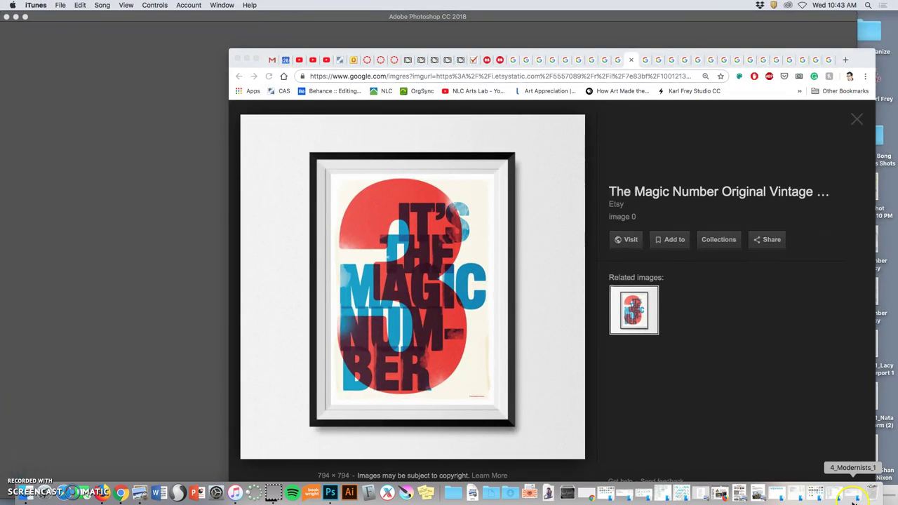
# Step: Create a new 'color inspirations' folder in Assignment #7 and open it
pyautogui.click(814, 497)
pyautogui.rightClick(481, 365)
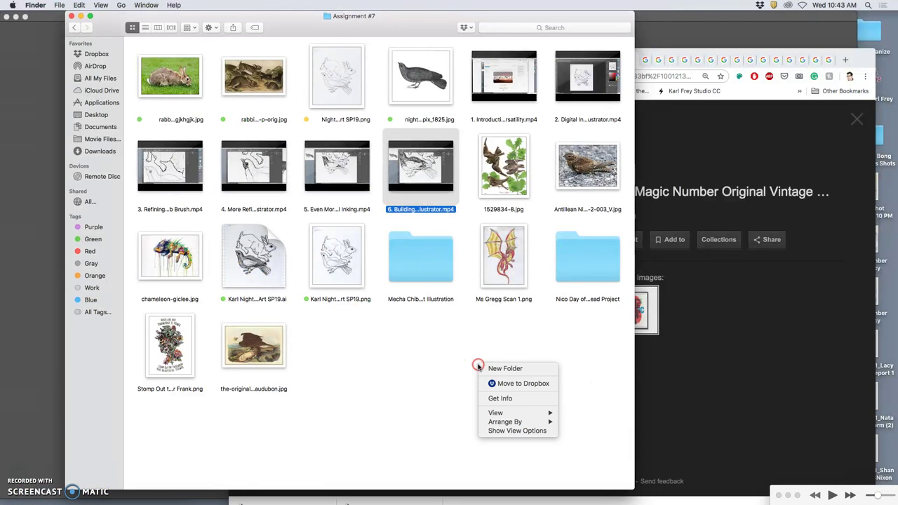
pyautogui.click(489, 368)
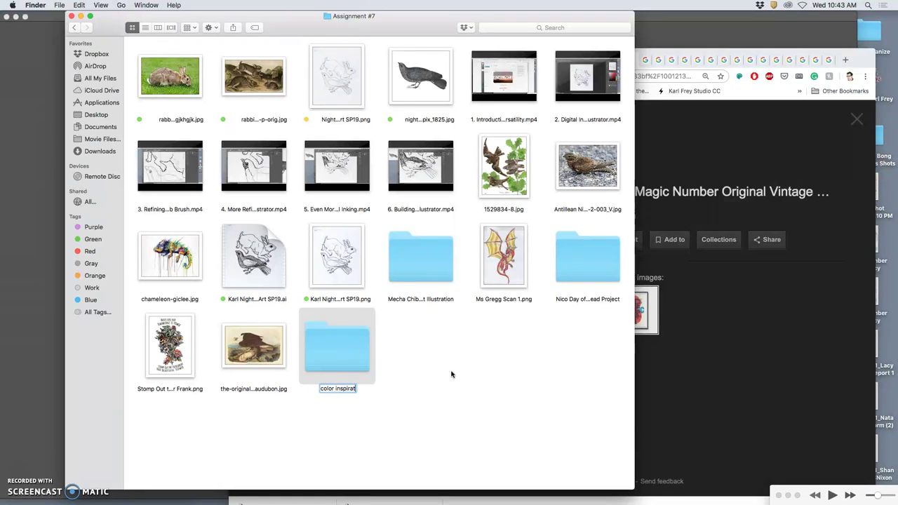
pyautogui.doubleClick(349, 361)
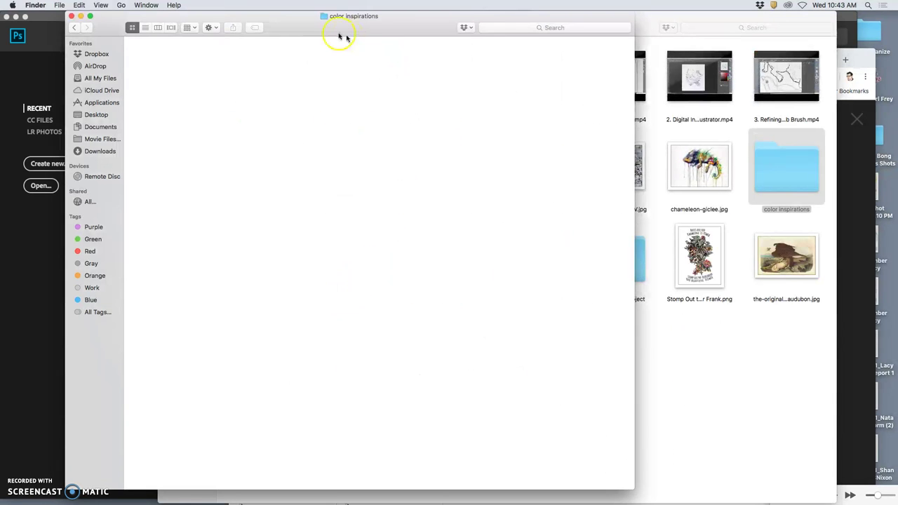
# Step: Move the color inspirations window right, hide Photoshop, and move Assignment #7 down
pyautogui.moveTo(332, 35); pyautogui.dragTo(746, 82)
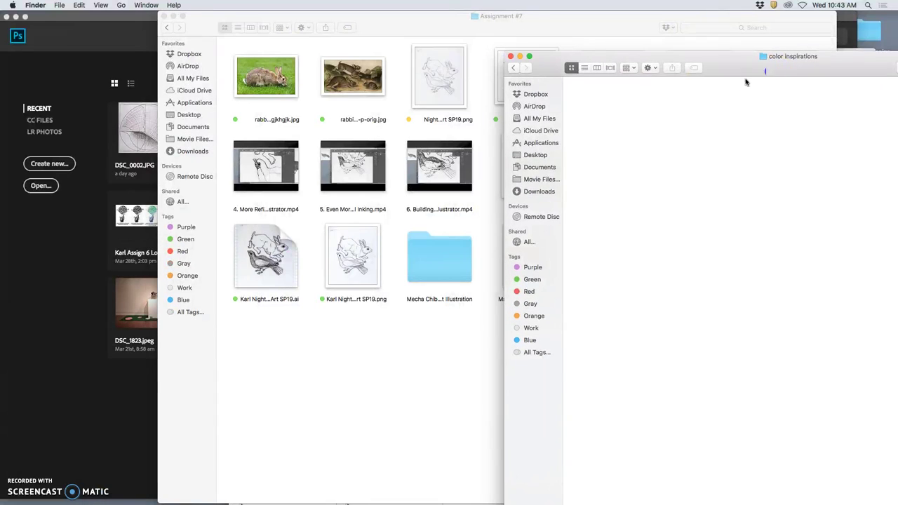
pyautogui.click(111, 22)
pyautogui.click(17, 18)
pyautogui.moveTo(214, 15); pyautogui.dragTo(198, 440)
# Step: Drag the Magic Number poster and GOALS images from Chrome into color inspirations
pyautogui.click(344, 301)
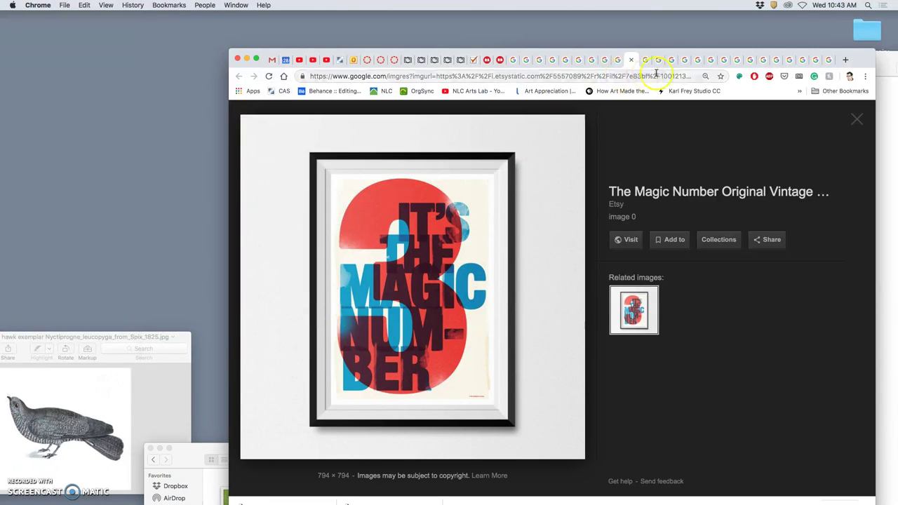
pyautogui.moveTo(657, 55); pyautogui.dragTo(415, 37)
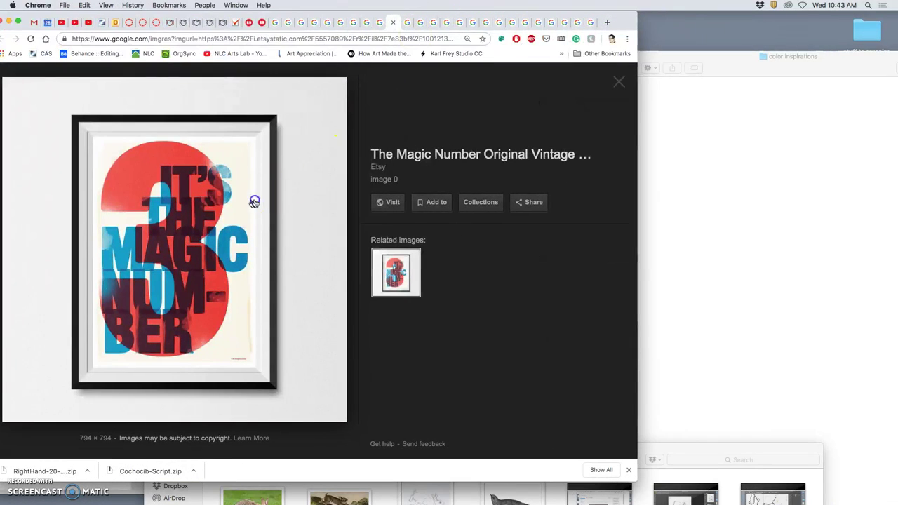
pyautogui.moveTo(256, 201); pyautogui.dragTo(781, 161)
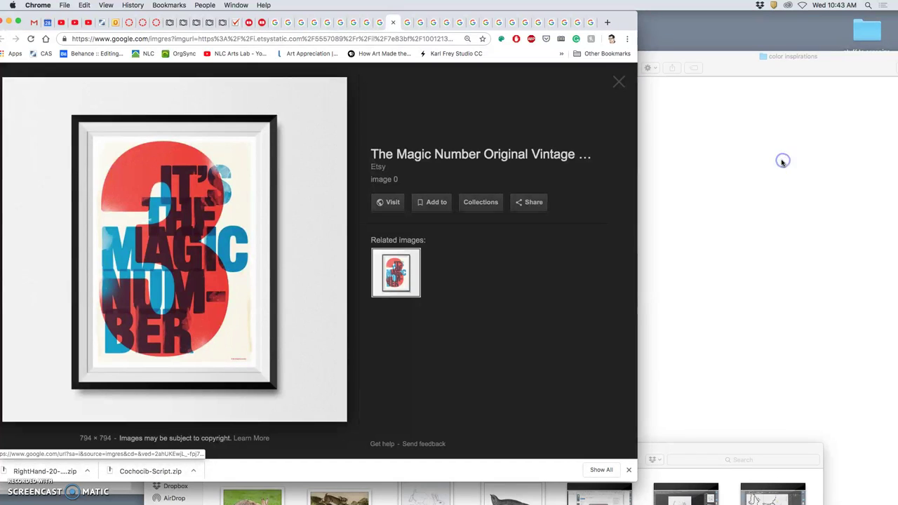
pyautogui.click(393, 22)
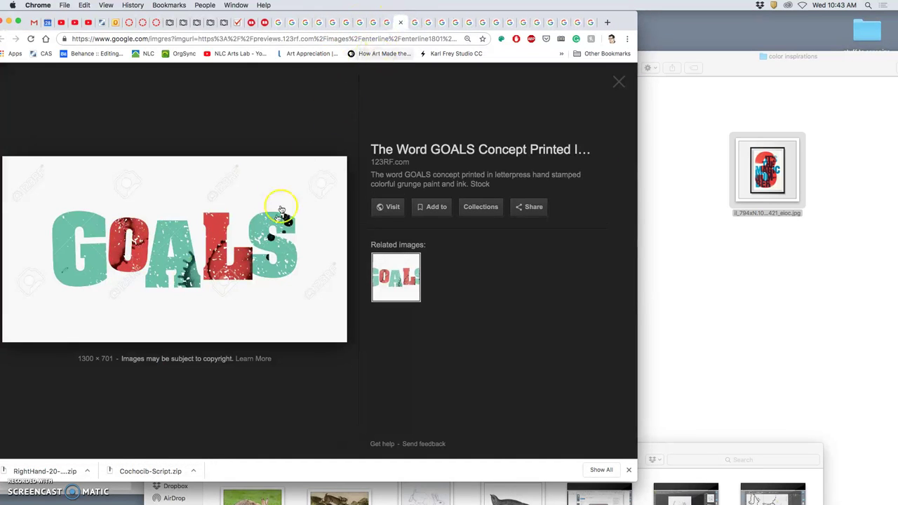
pyautogui.moveTo(259, 230); pyautogui.dragTo(750, 277)
# Step: Save the 'hey' image from Chrome to the Desktop after dragging it fails
pyautogui.click(387, 23)
pyautogui.click(374, 25)
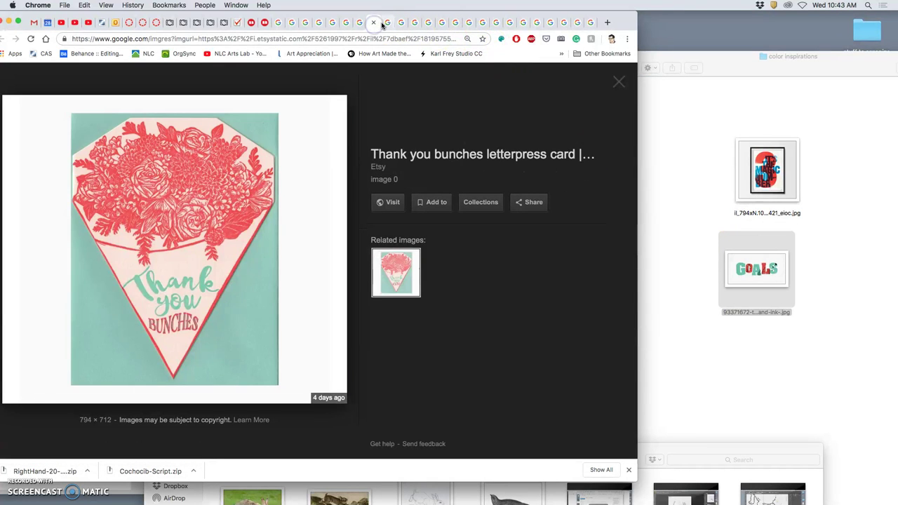
pyautogui.click(384, 23)
pyautogui.moveTo(242, 223); pyautogui.dragTo(583, 147)
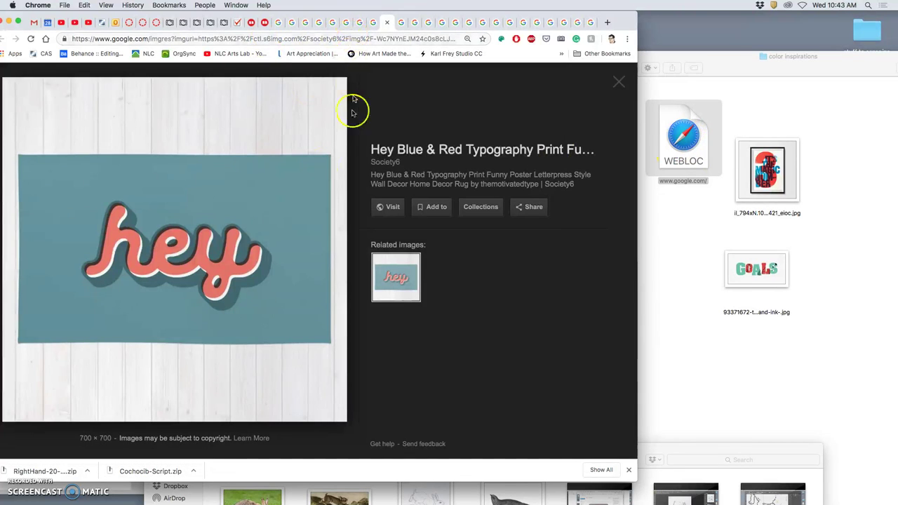
pyautogui.rightClick(247, 216)
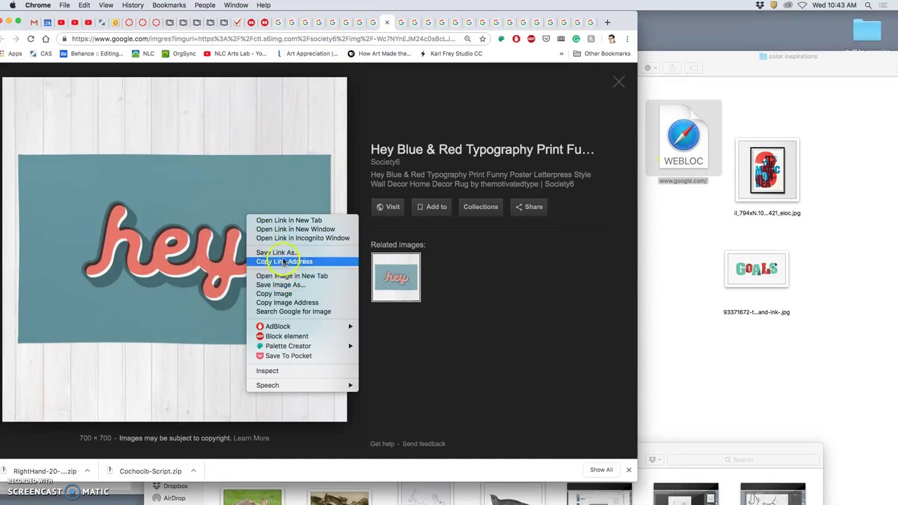
pyautogui.click(284, 294)
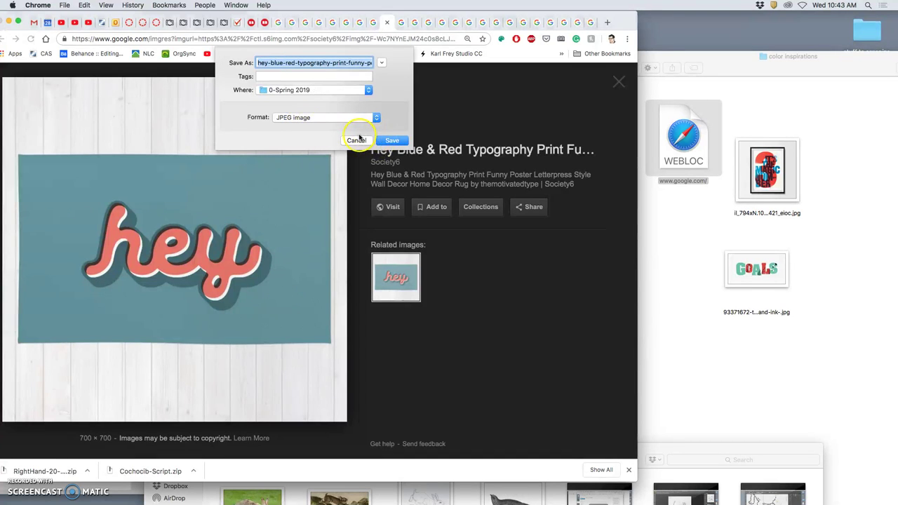
pyautogui.press('super+d')
pyautogui.click(391, 141)
# Step: Trash the stray WEBLOC link and move the hey JPG from the Desktop into color inspirations
pyautogui.click(753, 119)
pyautogui.rightClick(688, 138)
pyautogui.click(710, 175)
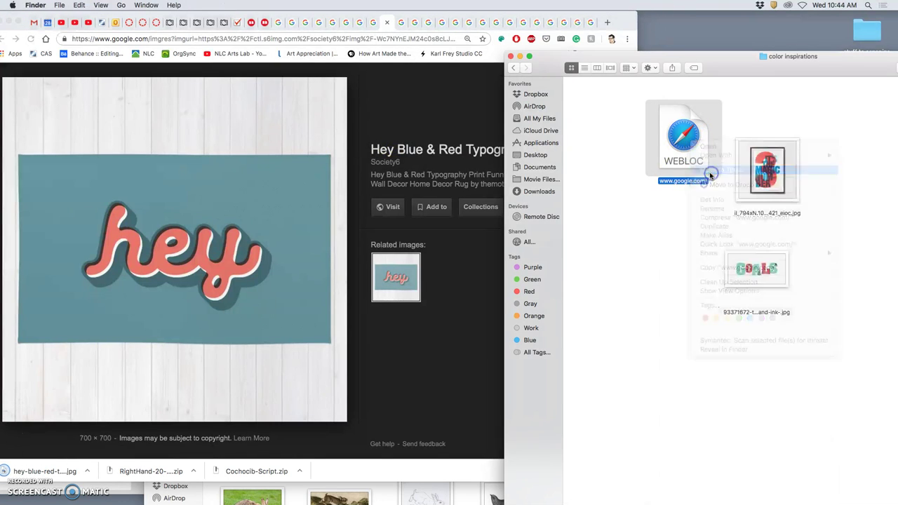
pyautogui.press('F11')
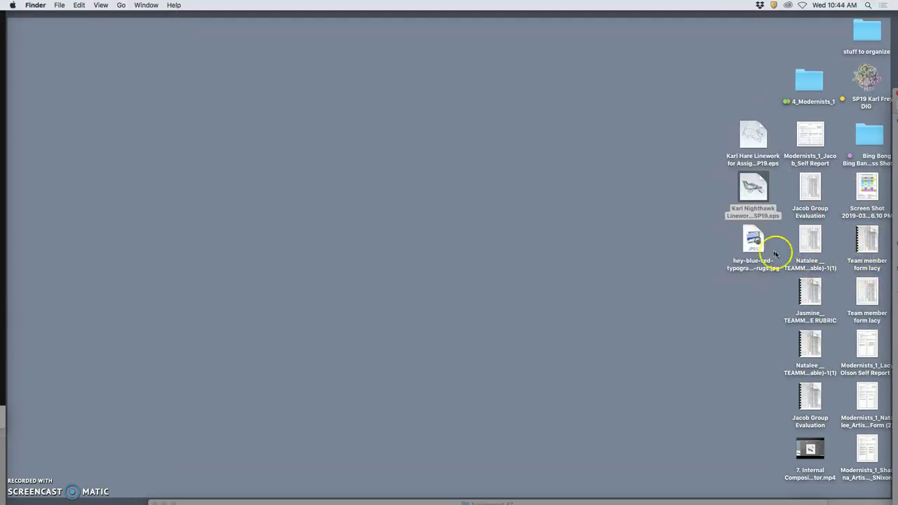
pyautogui.moveTo(771, 251); pyautogui.dragTo(668, 163)
pyautogui.press('F11')
pyautogui.click(661, 187)
# Step: Close the finished GOALS tabs and copy the Ritz Craft poster into the color inspirations folder
pyautogui.click(387, 22)
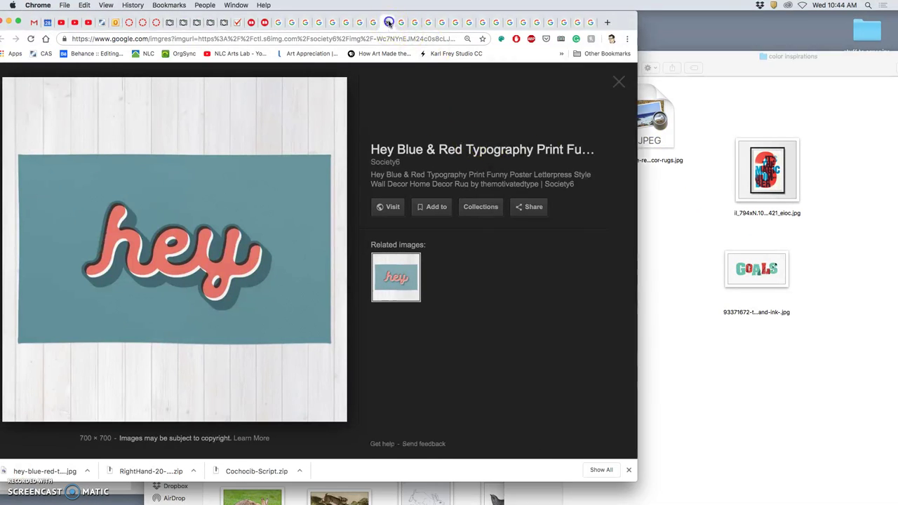
pyautogui.click(388, 22)
pyautogui.click(388, 23)
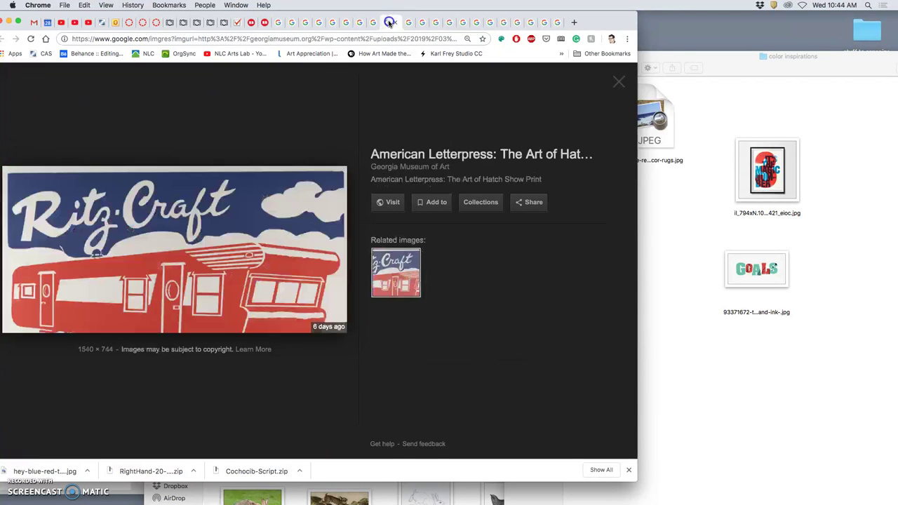
pyautogui.moveTo(326, 195); pyautogui.dragTo(671, 215)
# Step: Try opening the hey JPEG, then move the unopenable file to the Trash
pyautogui.click(679, 129)
pyautogui.doubleClick(653, 127)
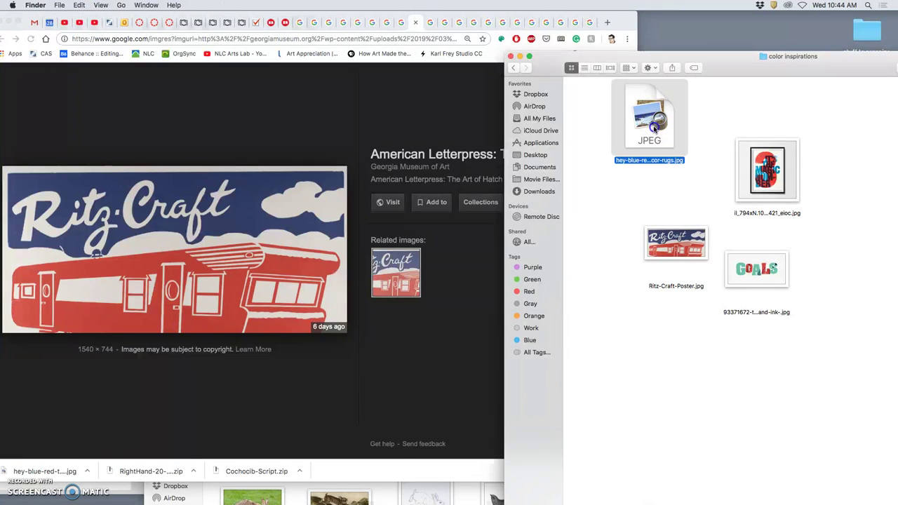
pyautogui.click(526, 188)
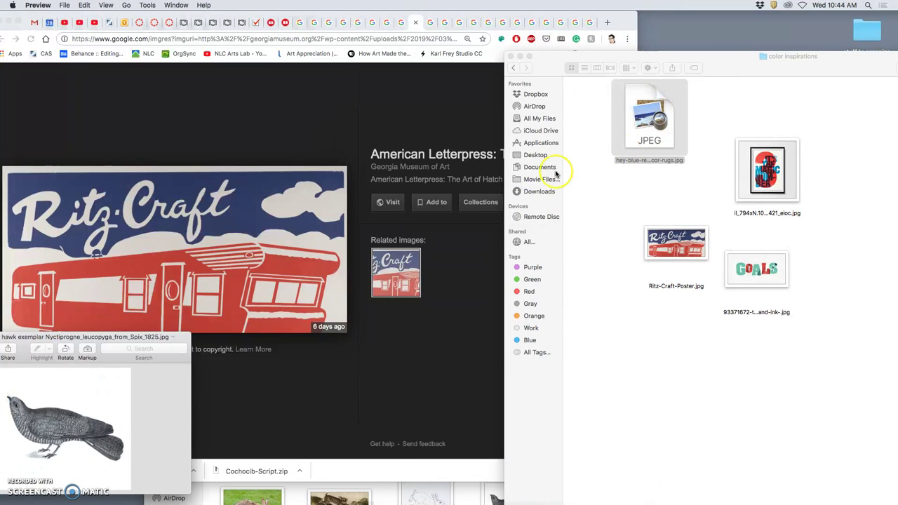
pyautogui.rightClick(635, 130)
pyautogui.click(582, 154)
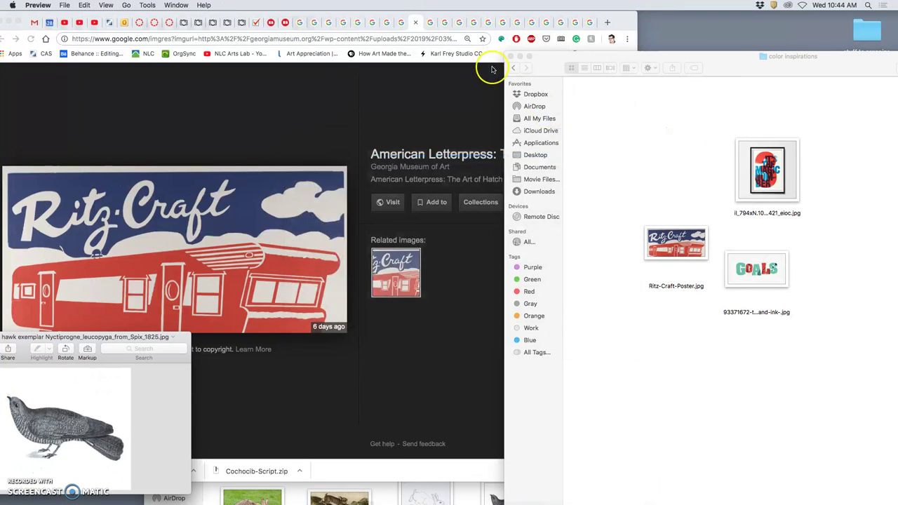
# Step: Copy the Hempy Holidays, otter card and Diana Marie Behl images into the folder, closing their tabs
pyautogui.click(433, 24)
pyautogui.moveTo(306, 204); pyautogui.dragTo(687, 127)
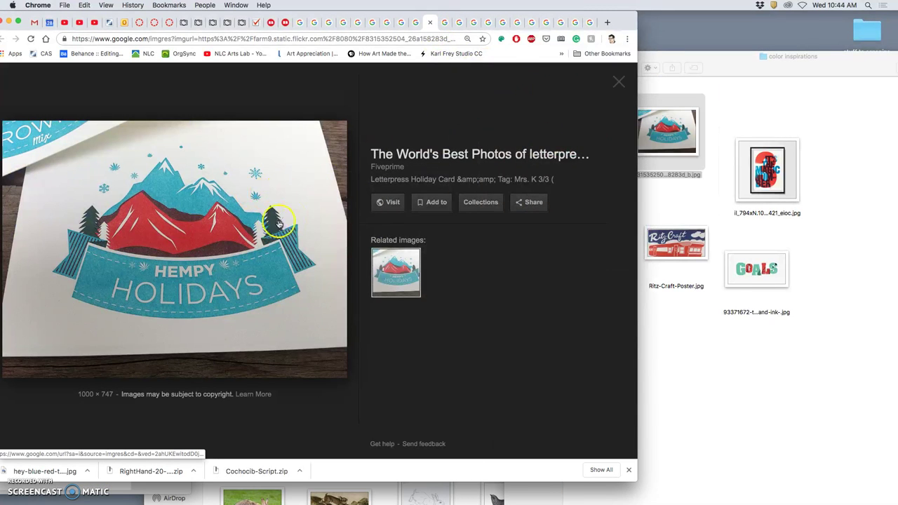
pyautogui.click(430, 23)
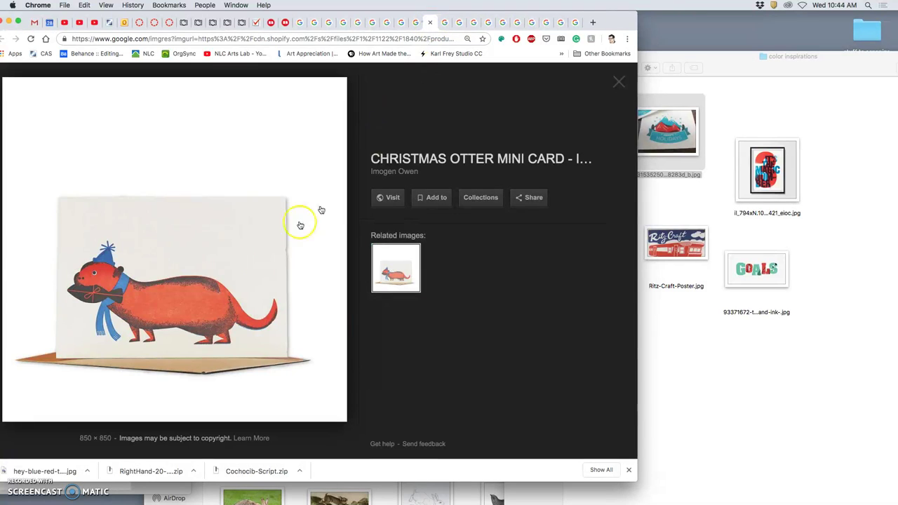
pyautogui.moveTo(259, 251); pyautogui.dragTo(652, 342)
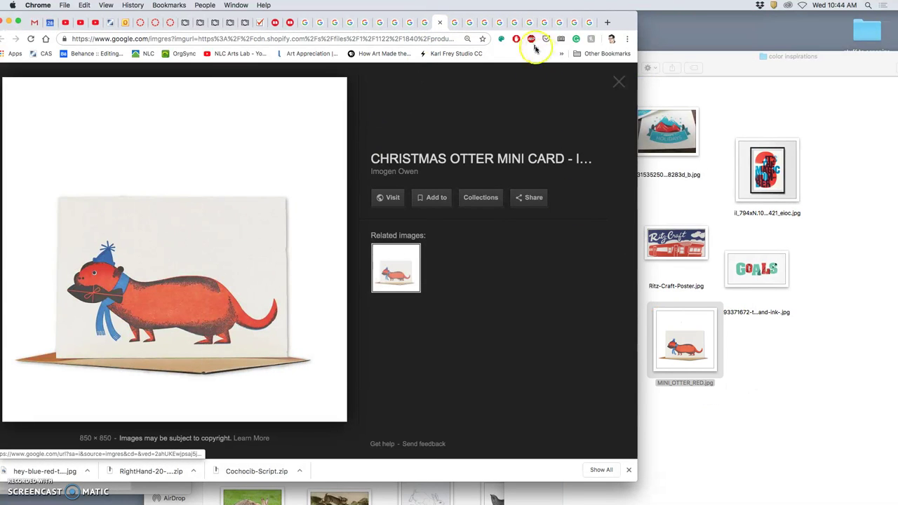
pyautogui.click(452, 23)
pyautogui.moveTo(274, 155); pyautogui.dragTo(836, 134)
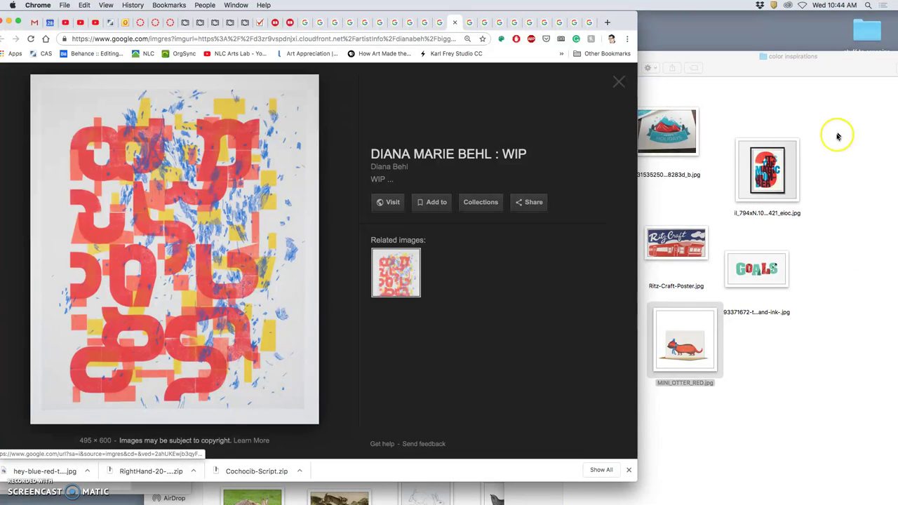
pyautogui.click(470, 23)
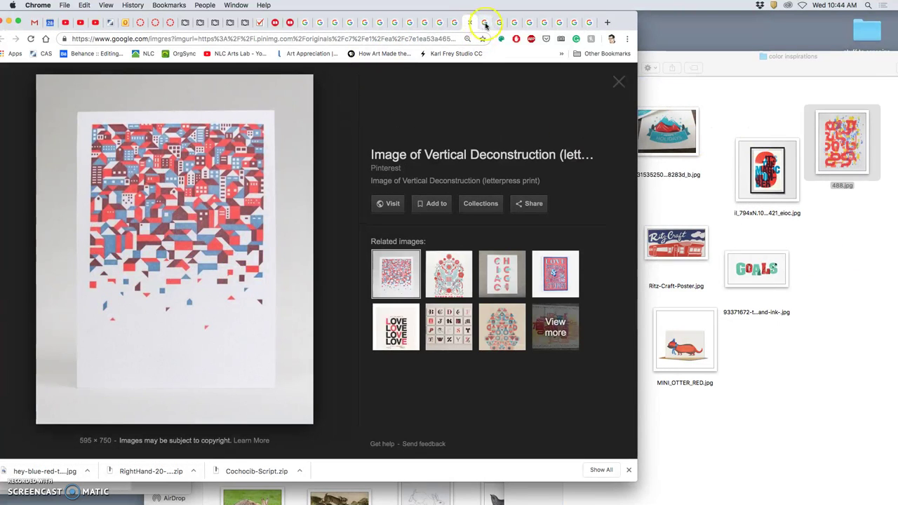
pyautogui.click(485, 25)
# Step: Copy the Ben Day Dots, Monotony, Give Me Liberty, Angry Beasts and Comfort Dead images into the folder
pyautogui.moveTo(250, 156); pyautogui.dragTo(828, 284)
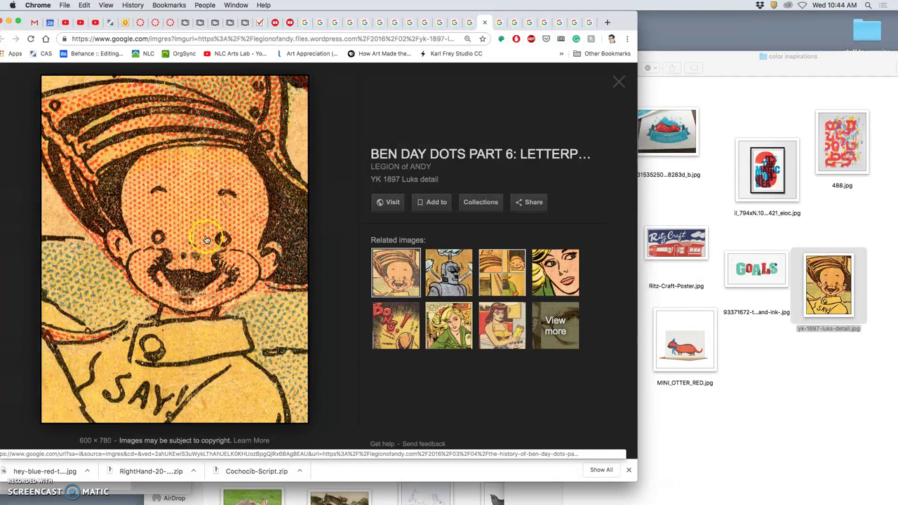
pyautogui.click(484, 22)
pyautogui.moveTo(277, 188); pyautogui.dragTo(767, 379)
pyautogui.click(516, 22)
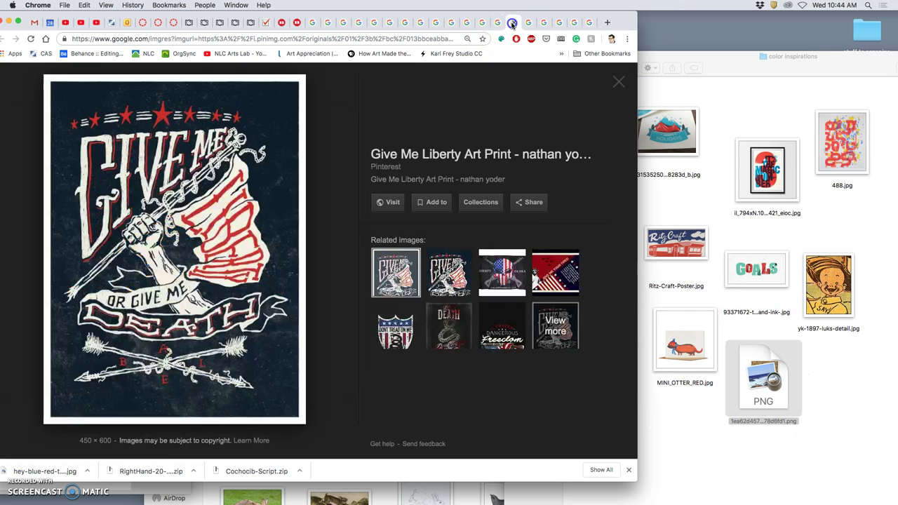
pyautogui.moveTo(246, 162); pyautogui.dragTo(835, 364)
pyautogui.click(531, 22)
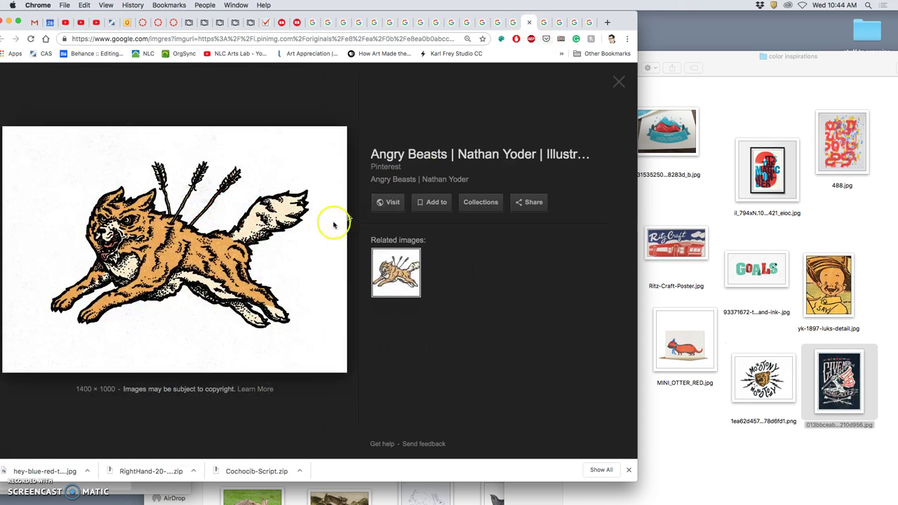
pyautogui.moveTo(246, 256); pyautogui.dragTo(694, 428)
pyautogui.click(543, 28)
pyautogui.moveTo(228, 248); pyautogui.dragTo(749, 118)
# Step: Copy the WATER, Bang and Don't Get Bit images into the folder
pyautogui.click(559, 23)
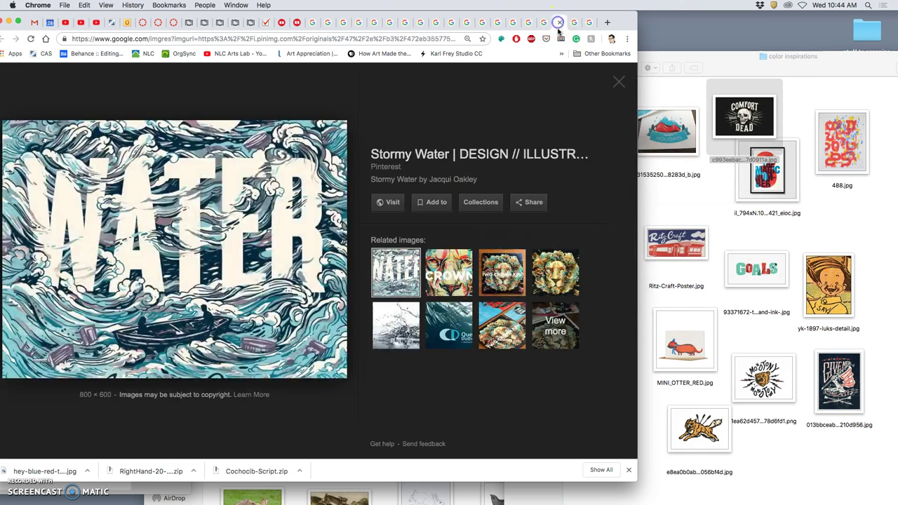
pyautogui.moveTo(262, 216); pyautogui.dragTo(690, 211)
pyautogui.click(577, 23)
pyautogui.moveTo(281, 242); pyautogui.dragTo(843, 225)
pyautogui.click(584, 22)
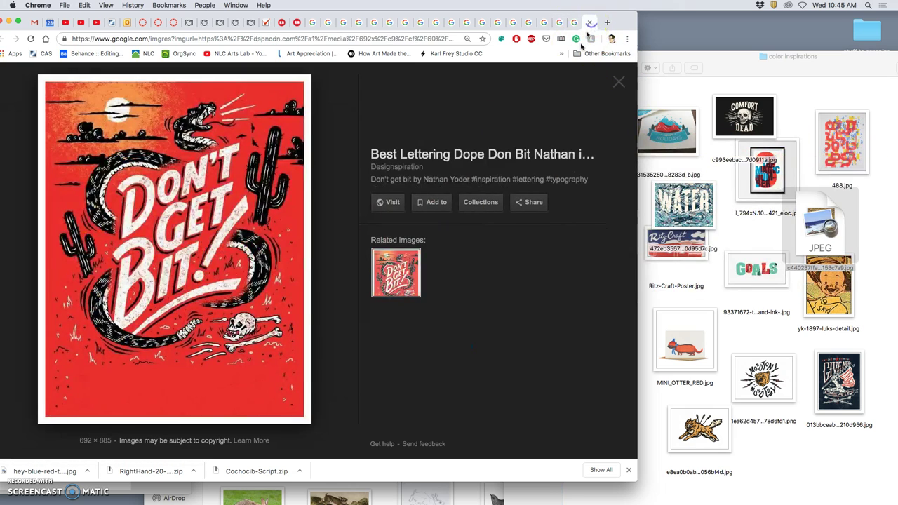
pyautogui.moveTo(241, 200); pyautogui.dragTo(730, 330)
# Step: Copy the Resistance is Fertile, Oh How I Love Thee and another letterpress poster into the folder
pyautogui.click(315, 22)
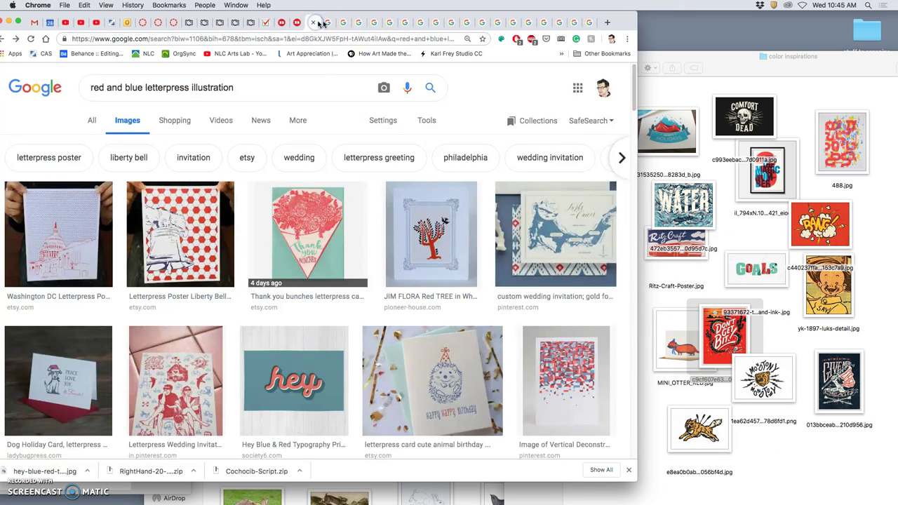
pyautogui.click(327, 22)
pyautogui.moveTo(288, 134); pyautogui.dragTo(847, 456)
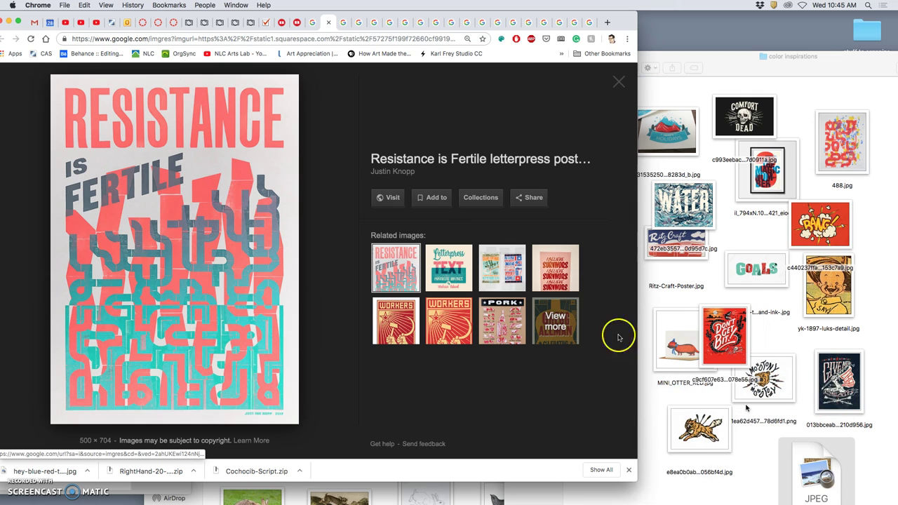
pyautogui.click(344, 22)
pyautogui.moveTo(261, 135); pyautogui.dragTo(807, 116)
pyautogui.click(359, 22)
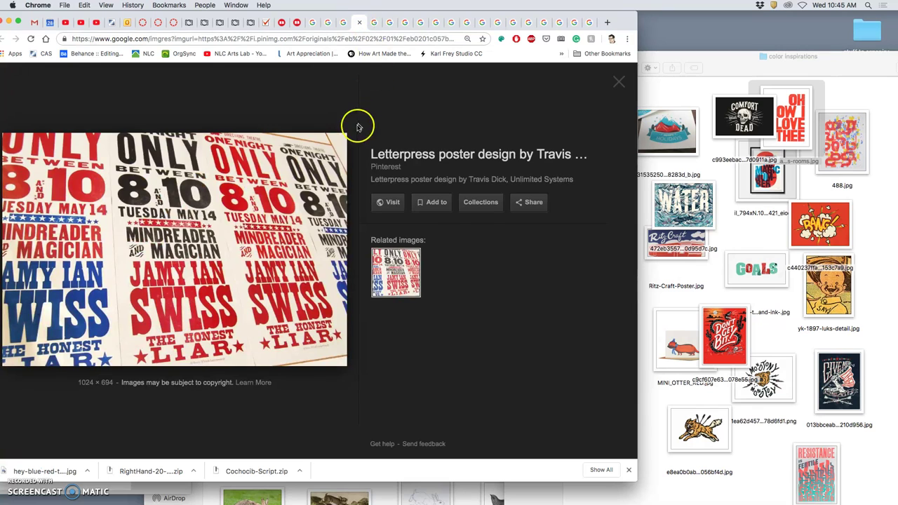
pyautogui.moveTo(284, 162); pyautogui.dragTo(666, 405)
# Step: Copy the Can't Stop and letterpress club posters into the folder, then minimize Chrome
pyautogui.click(374, 23)
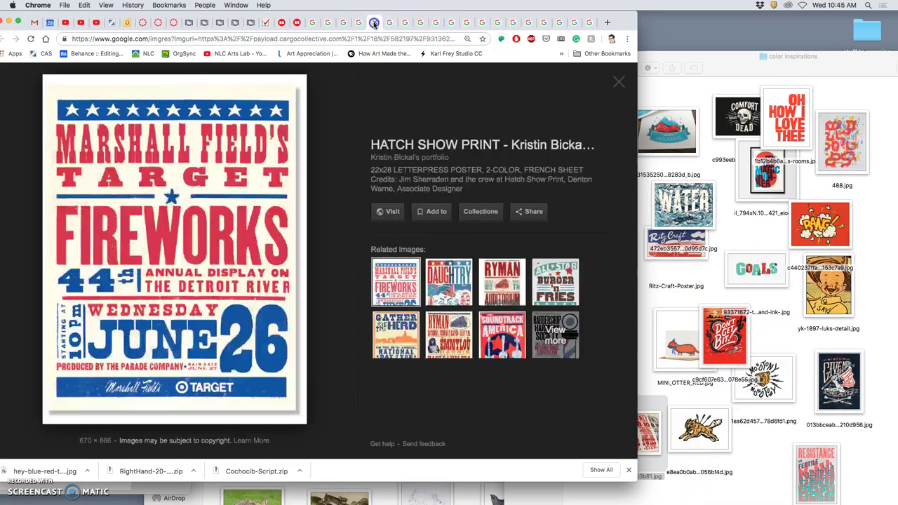
pyautogui.click(394, 23)
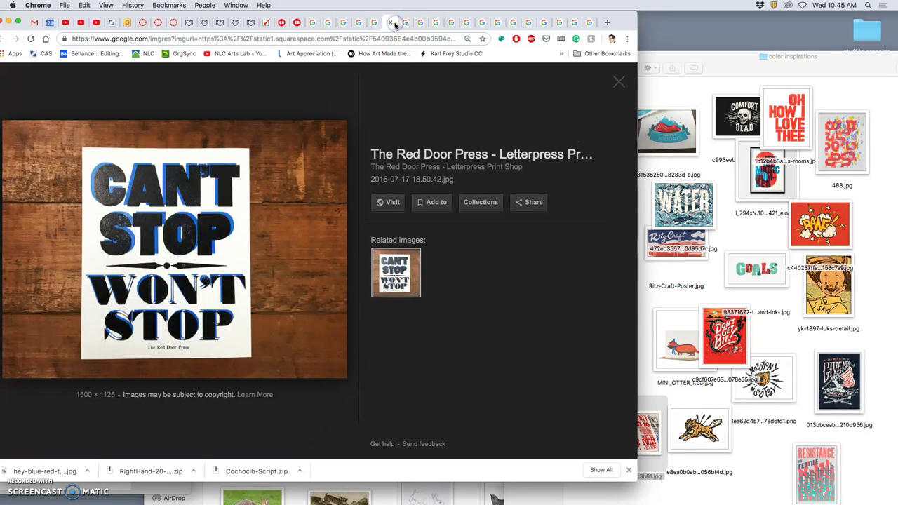
pyautogui.moveTo(276, 187); pyautogui.dragTo(667, 267)
pyautogui.click(407, 24)
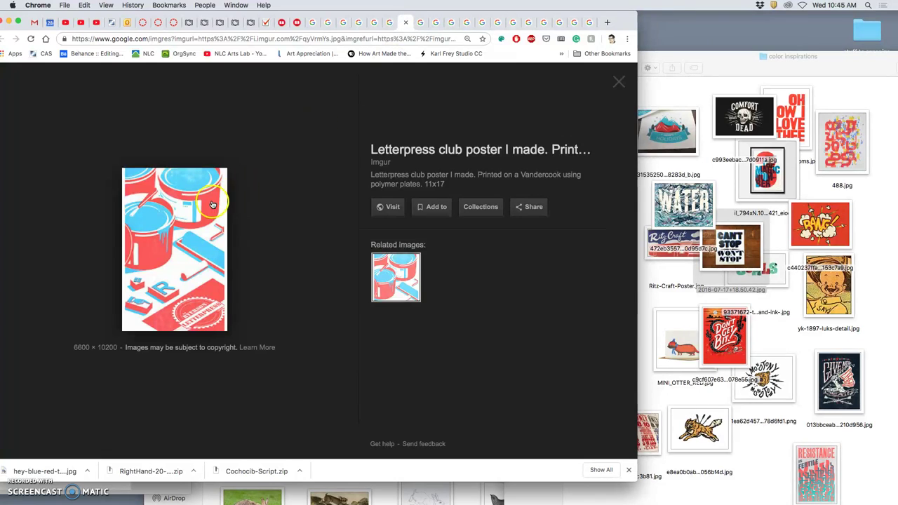
pyautogui.moveTo(226, 191); pyautogui.dragTo(783, 337)
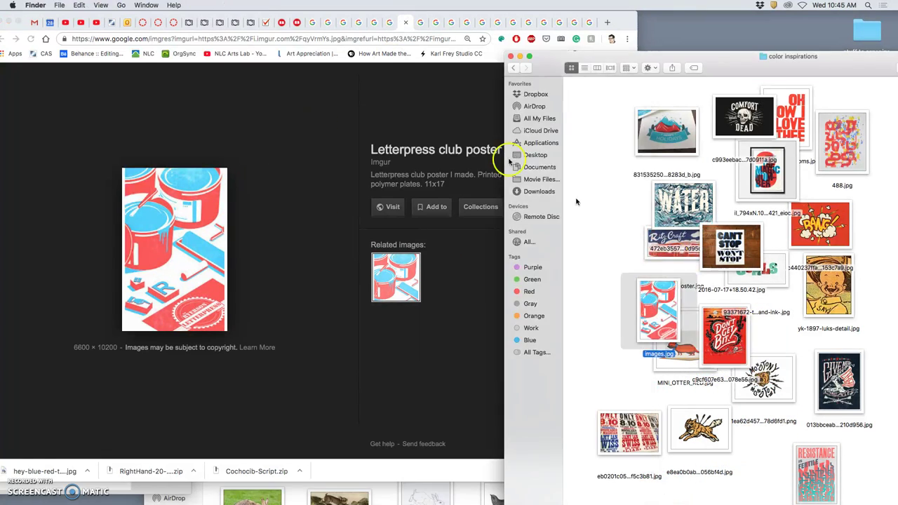
pyautogui.click(9, 22)
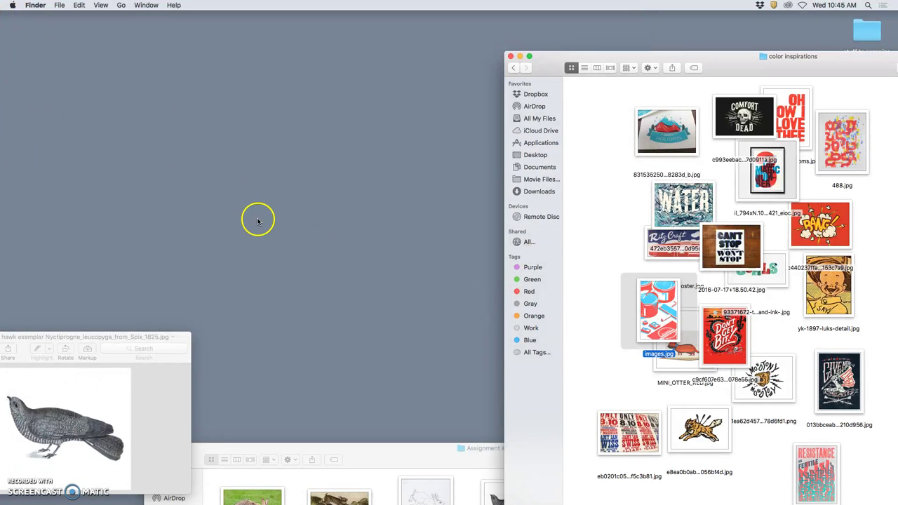
# Step: Create a 16-inch-wide by 20-inch-tall, 350 ppi document via File > New in Photoshop
pyautogui.click(341, 491)
pyautogui.click(84, 5)
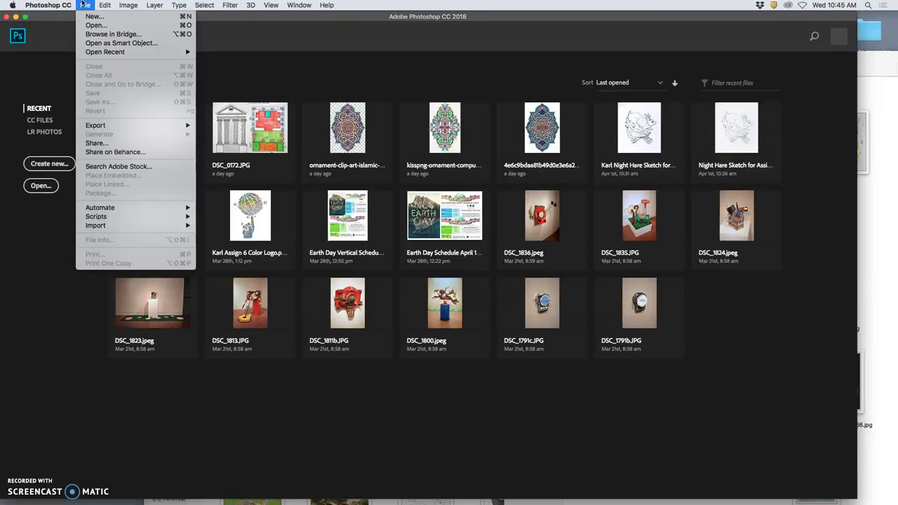
pyautogui.click(93, 15)
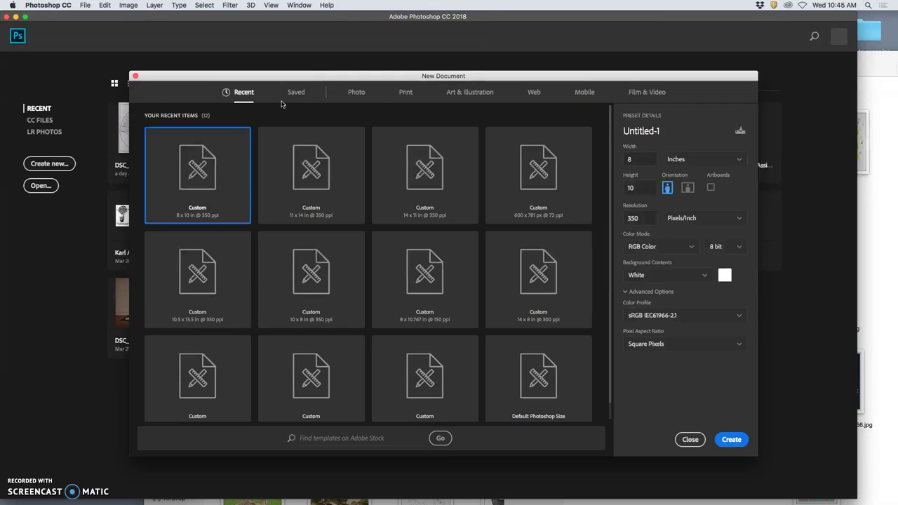
pyautogui.click(628, 140)
pyautogui.doubleClick(631, 160)
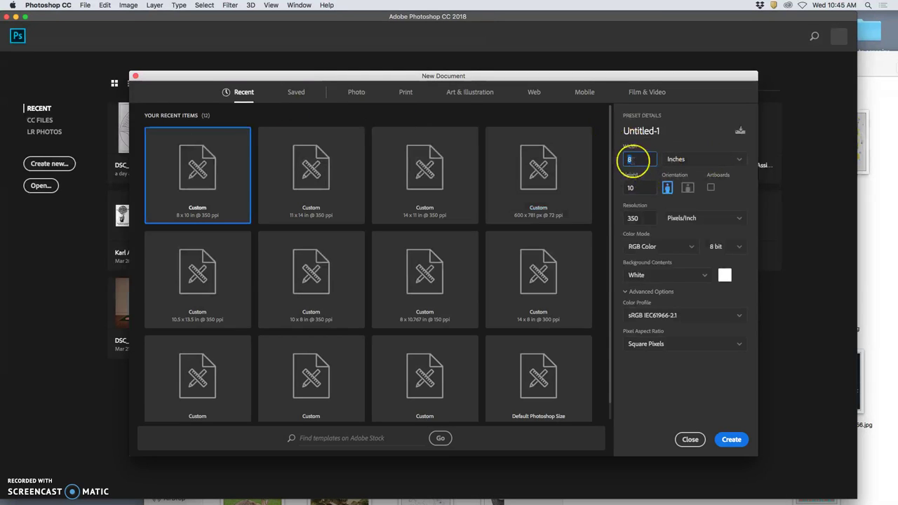
pyautogui.write('16')
pyautogui.press('Tab')
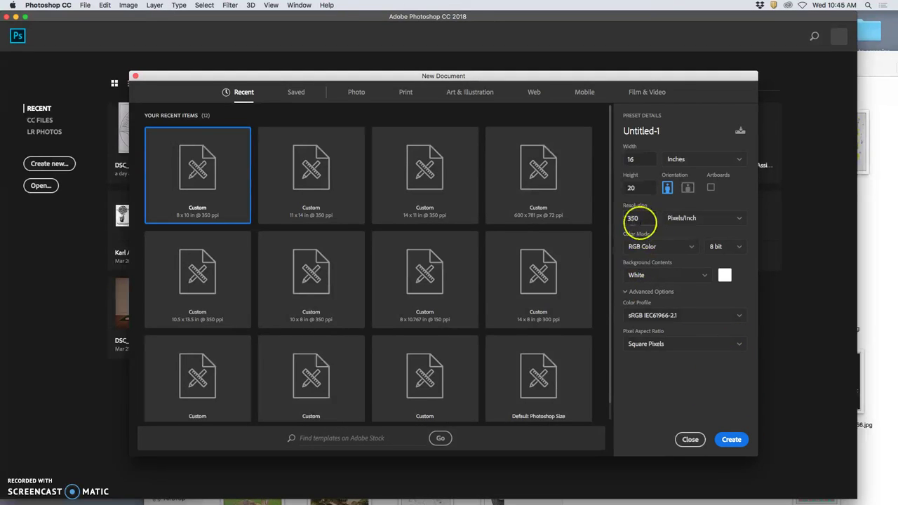
pyautogui.click(731, 440)
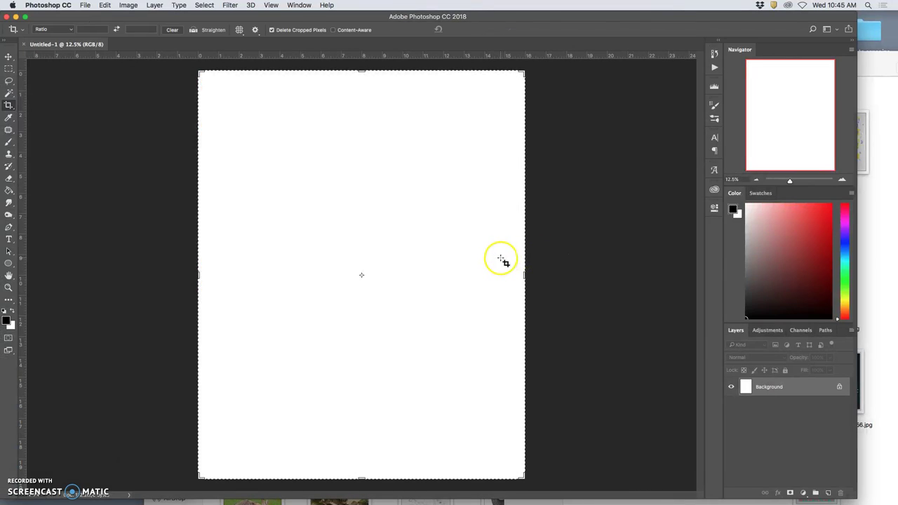
# Step: Place the hare linework, scale it to about two-thirds and move it near the page top
pyautogui.press('F11')
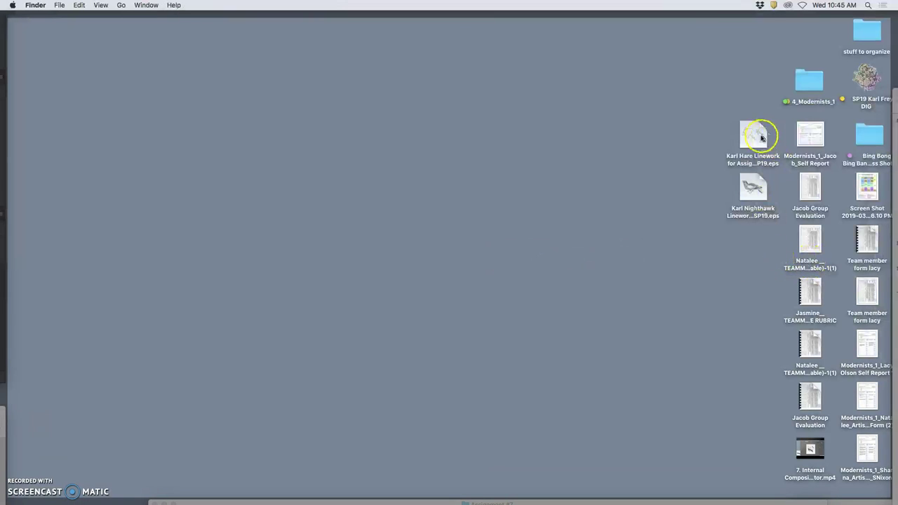
pyautogui.moveTo(753, 136); pyautogui.dragTo(370, 181)
pyautogui.press('F11')
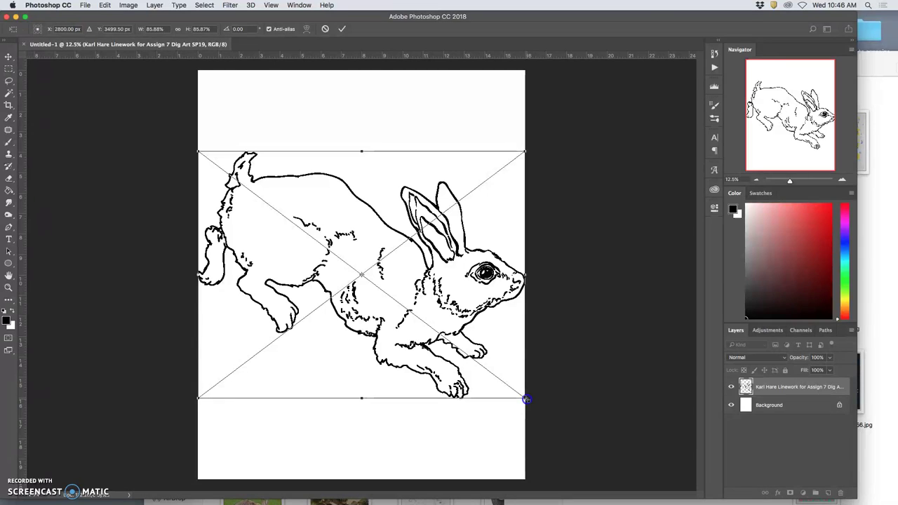
pyautogui.moveTo(526, 400); pyautogui.dragTo(491, 373)
pyautogui.moveTo(425, 292); pyautogui.dragTo(428, 235)
pyautogui.press('Return')
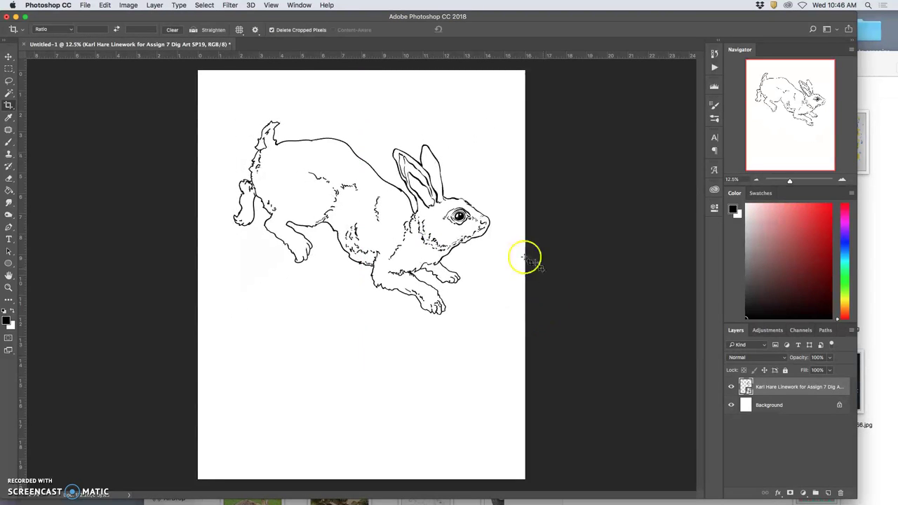
pyautogui.press('c')
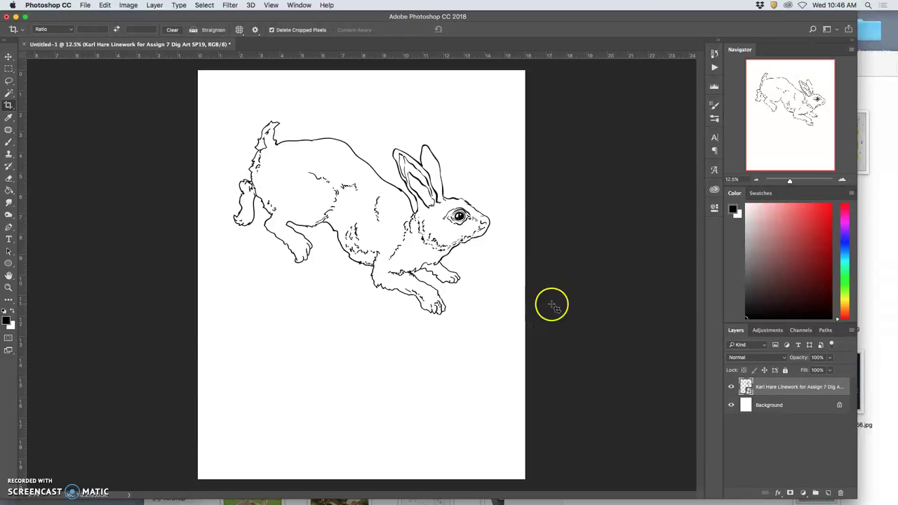
# Step: Place the nighthawk linework at about 72% scale below the hare
pyautogui.press('F11')
pyautogui.moveTo(762, 196); pyautogui.dragTo(472, 356)
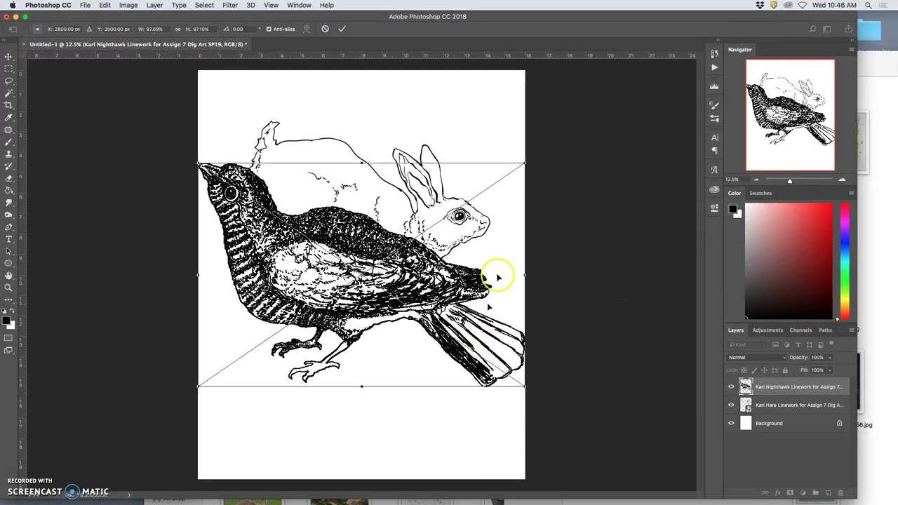
pyautogui.moveTo(525, 164); pyautogui.dragTo(484, 192)
pyautogui.moveTo(390, 266); pyautogui.dragTo(385, 327)
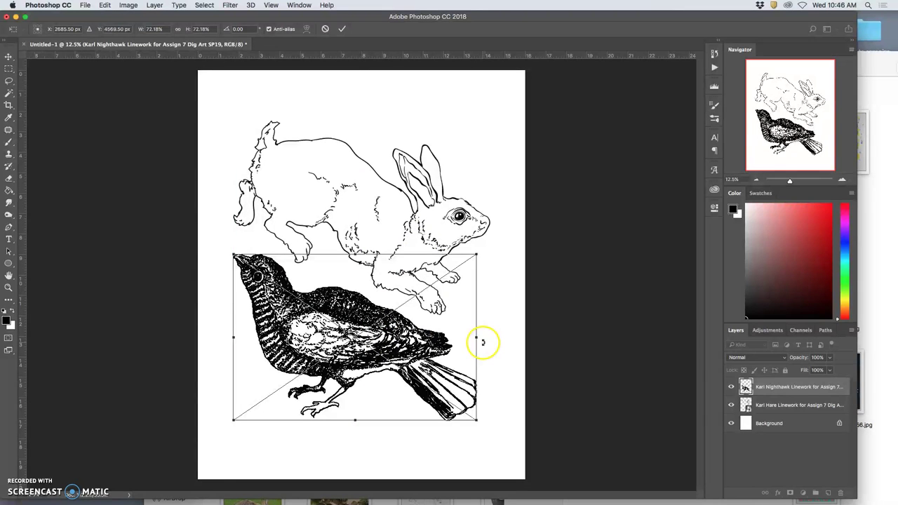
pyautogui.press('c')
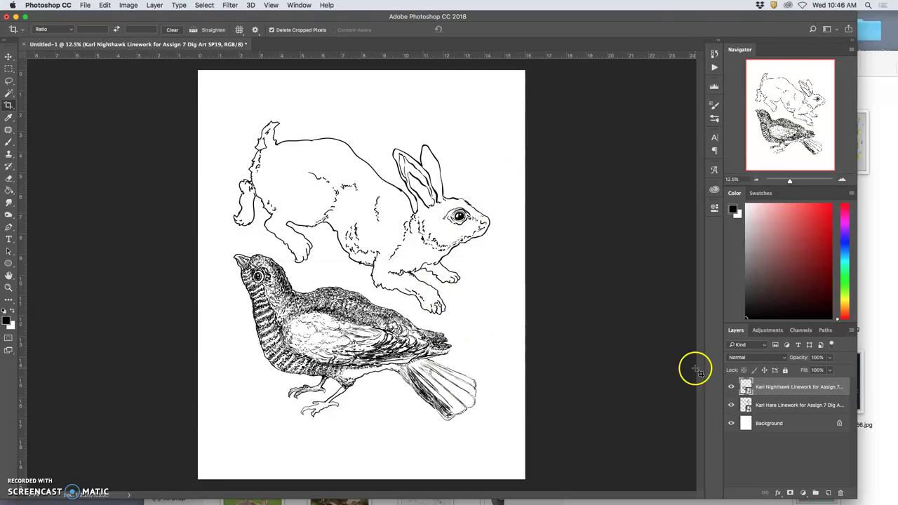
# Step: Inspect the linework up close, then try a Paint Bucket fill in the hare and decline rasterizing
pyautogui.press('super+plus')
pyautogui.press('super+plus')
pyautogui.press('super+plus')
pyautogui.press('super+plus')
pyautogui.press('super+plus')
pyautogui.press('super+plus')
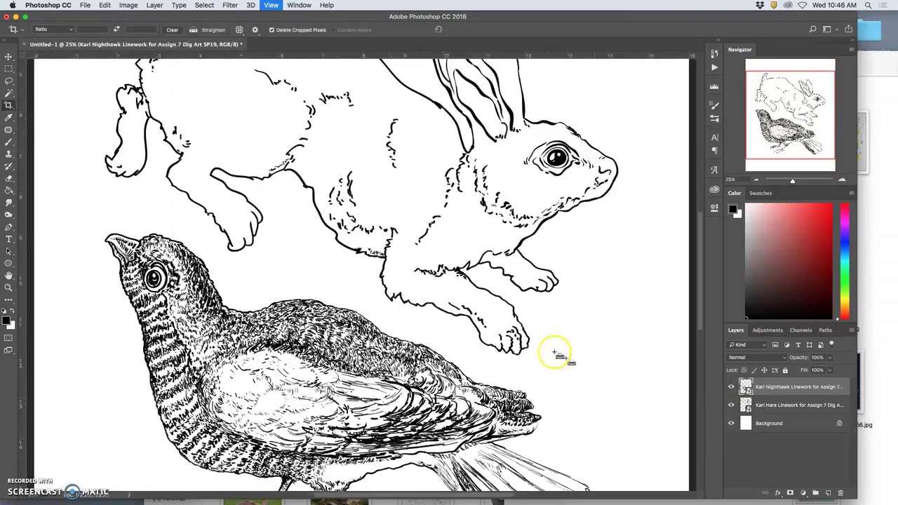
pyautogui.press('super+minus')
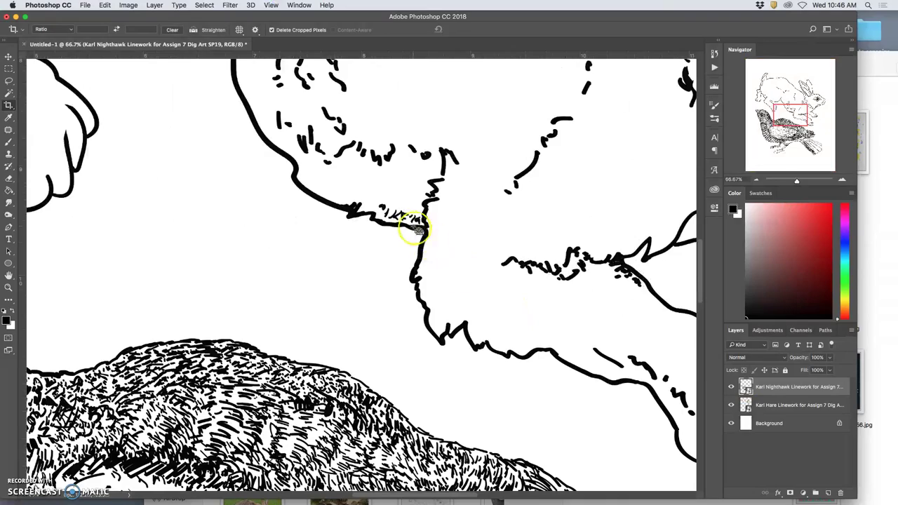
pyautogui.press('super+plus')
pyautogui.press('super+plus')
pyautogui.press('super+plus')
pyautogui.press('super+minus')
pyautogui.press('super+minus')
pyautogui.press('super+minus')
pyautogui.press('super+minus')
pyautogui.press('super+minus')
pyautogui.press('super+minus')
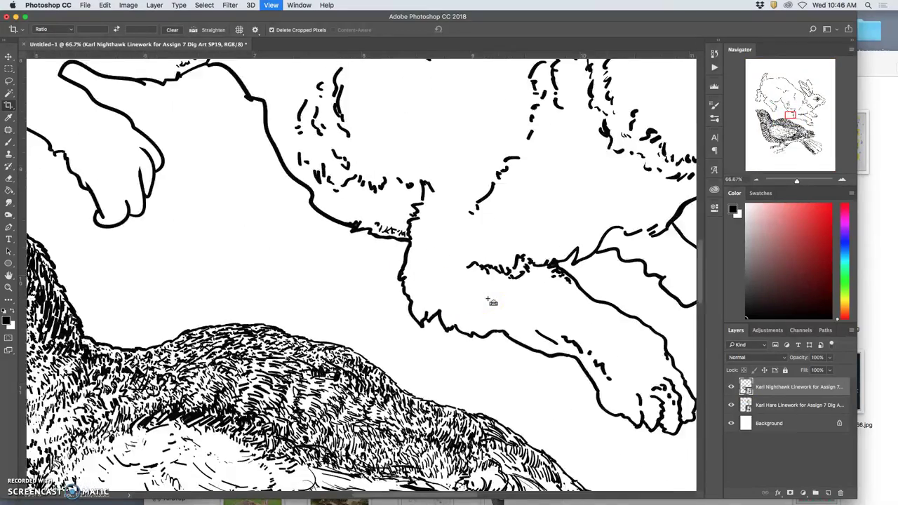
pyautogui.press('super+minus')
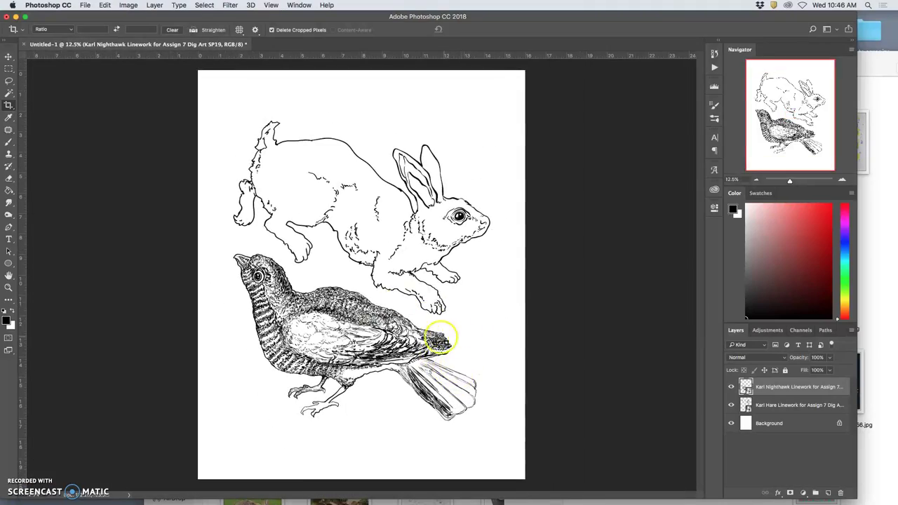
pyautogui.click(9, 189)
pyautogui.click(321, 204)
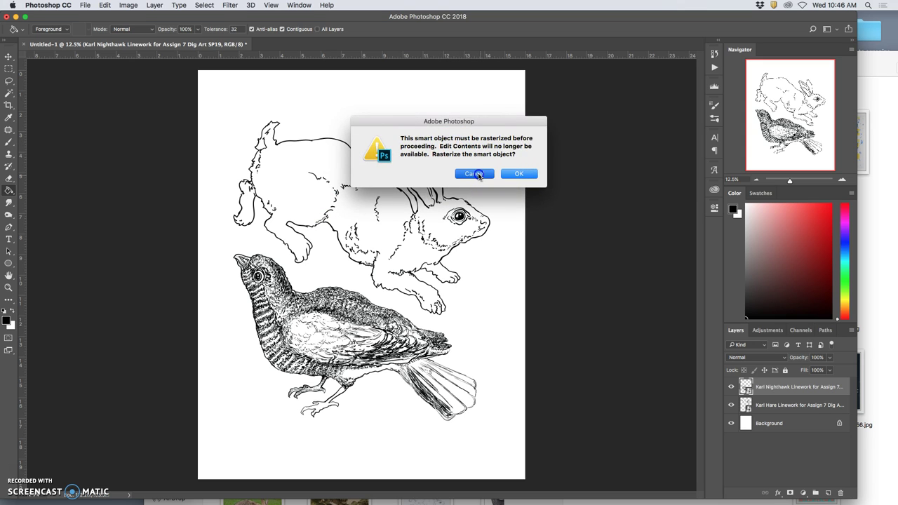
pyautogui.click(476, 174)
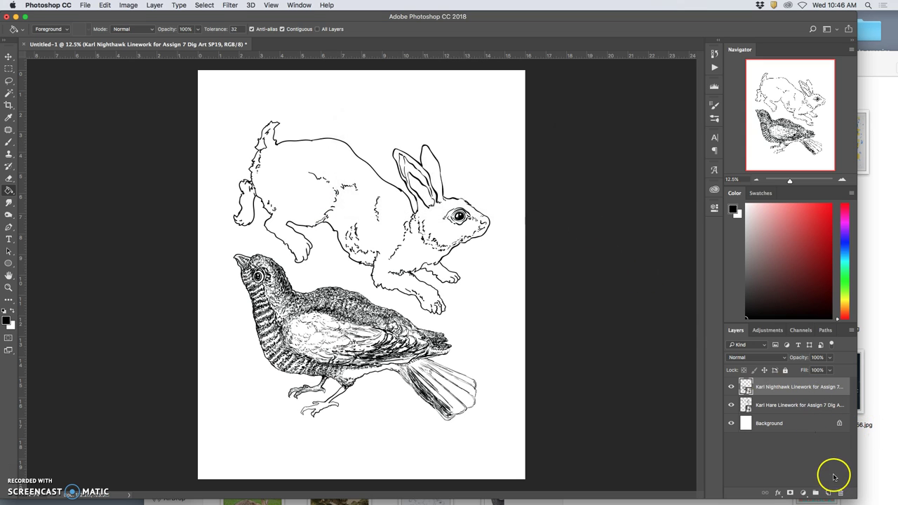
# Step: Add a new layer named Bunny Flat Color between the hare and nighthawk linework layers
pyautogui.press('super+alt+shift+n')
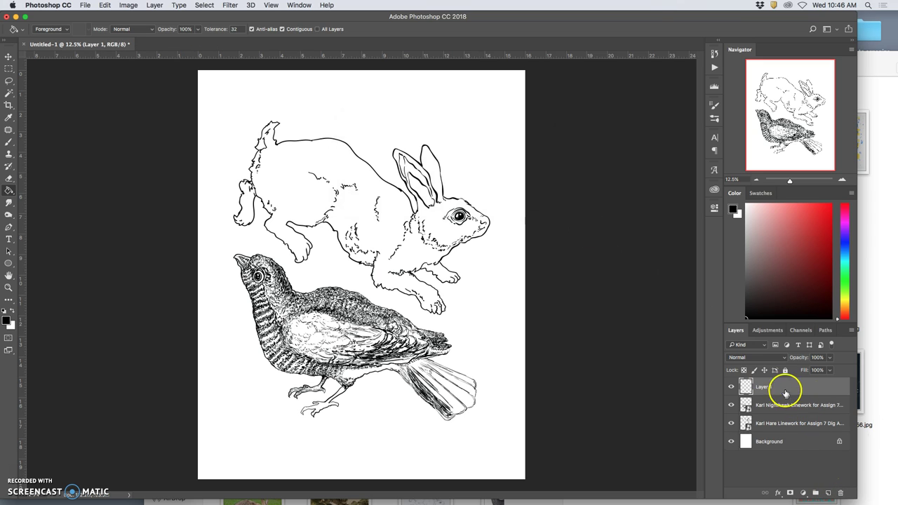
pyautogui.moveTo(785, 391); pyautogui.dragTo(782, 433)
pyautogui.moveTo(774, 388); pyautogui.dragTo(774, 415)
pyautogui.click(775, 398)
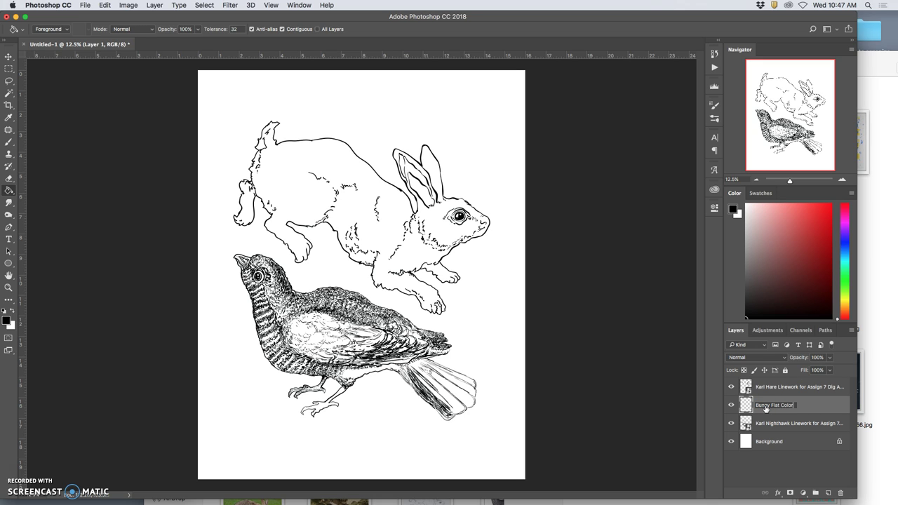
pyautogui.click(806, 408)
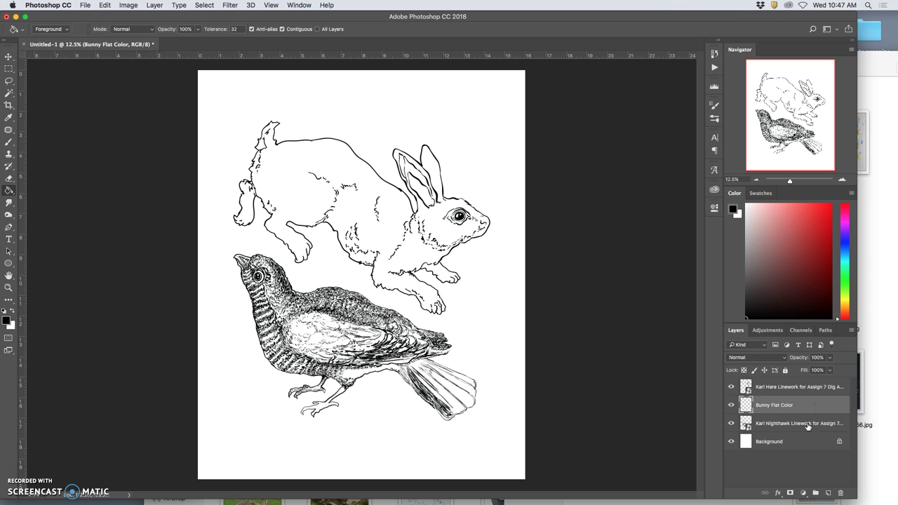
pyautogui.click(788, 425)
pyautogui.click(787, 406)
pyautogui.click(887, 188)
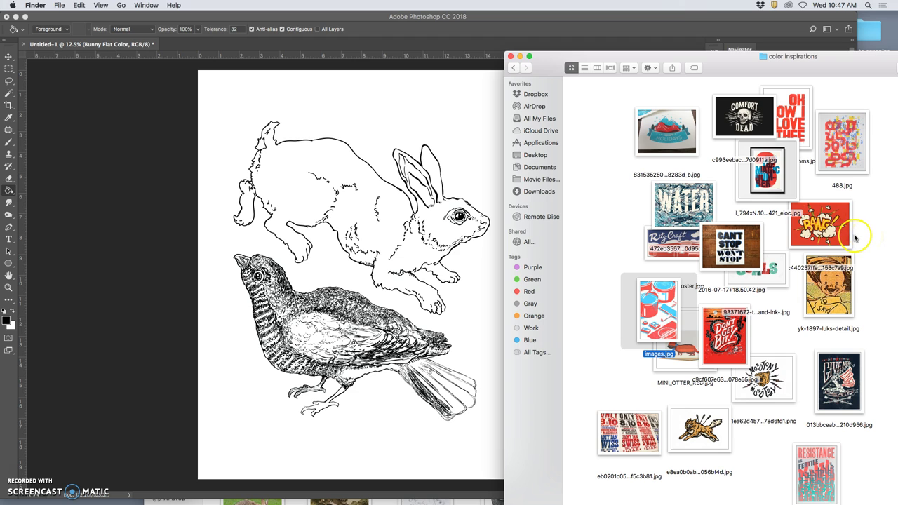
# Step: Open the paint-can images.jpg in Photoshop as a colour reference
pyautogui.rightClick(662, 311)
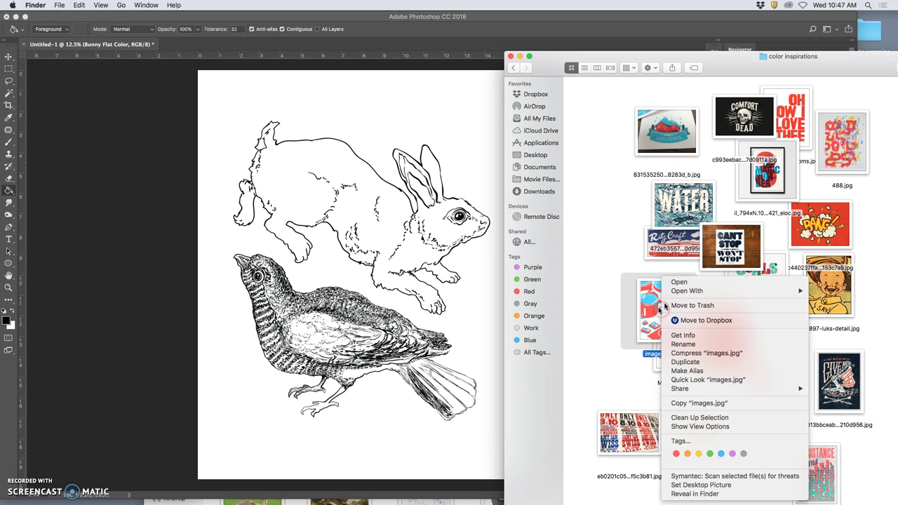
pyautogui.moveTo(675, 295)
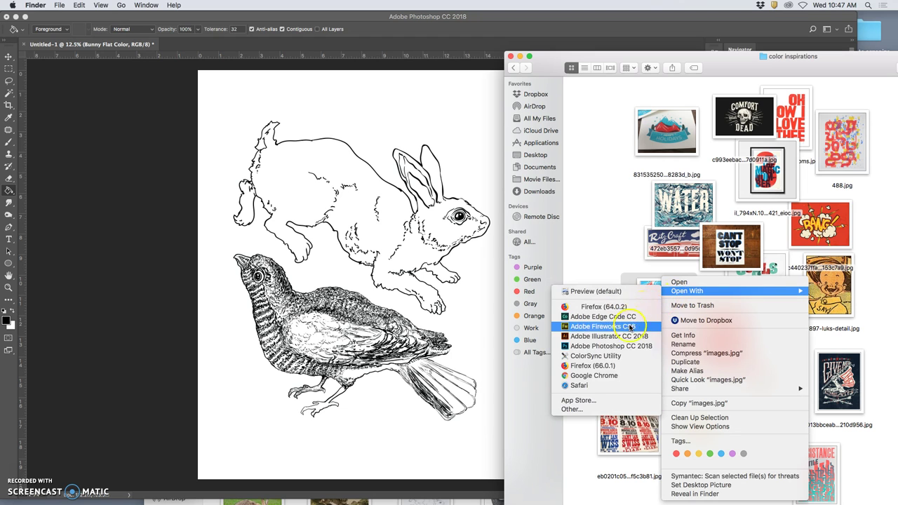
pyautogui.click(617, 346)
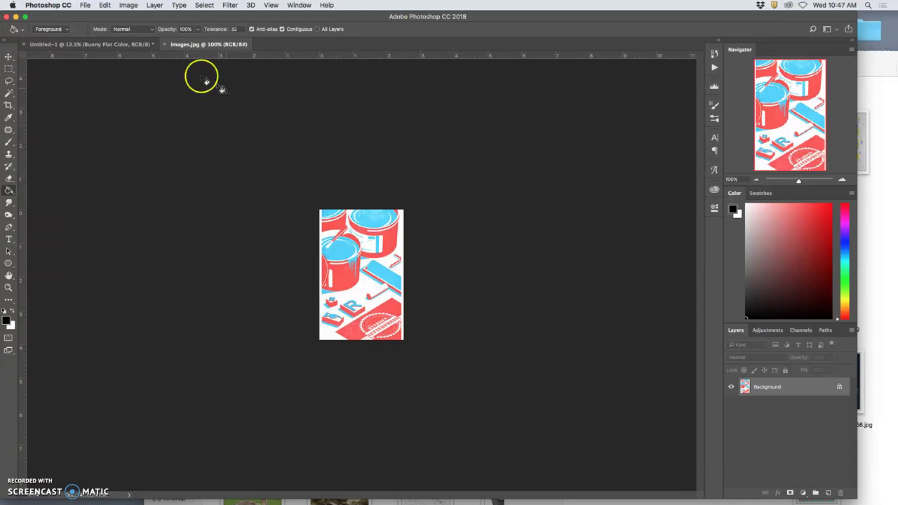
pyautogui.click(137, 44)
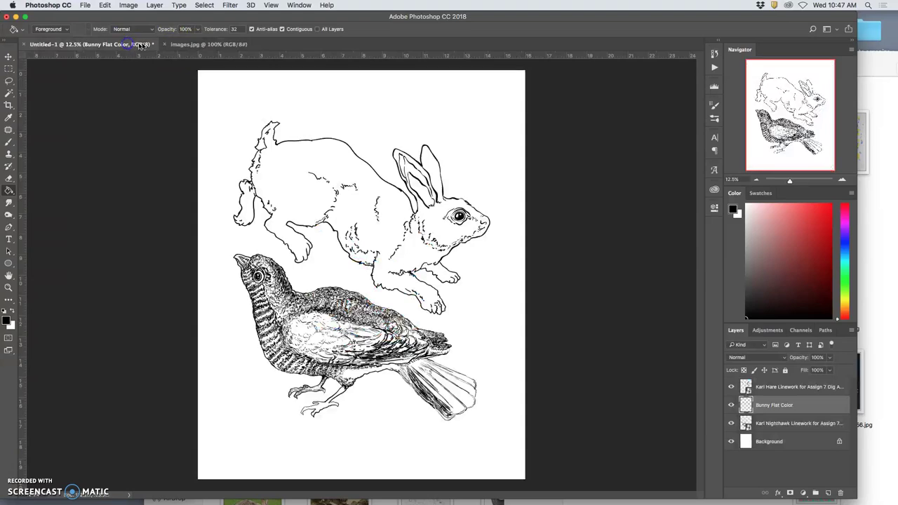
pyautogui.click(204, 44)
pyautogui.click(141, 44)
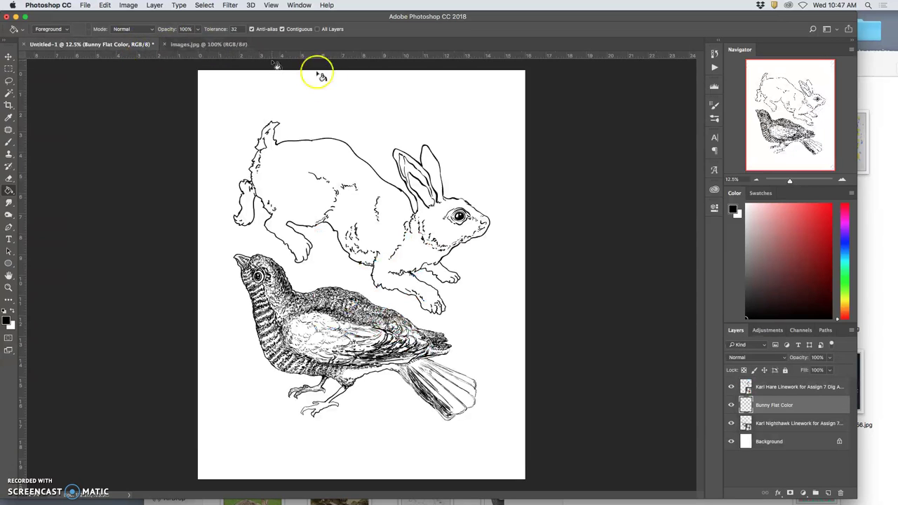
pyautogui.click(217, 42)
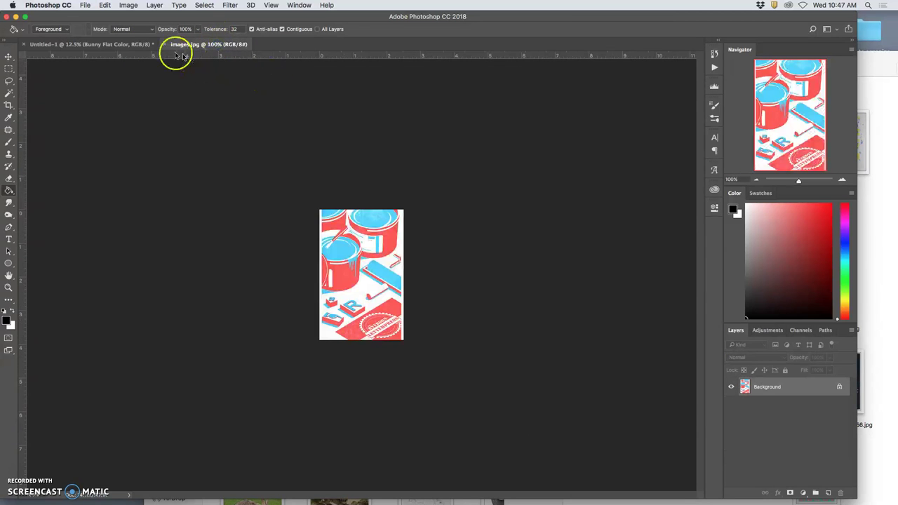
pyautogui.click(131, 45)
# Step: Open the Magic Number poster JPEG in Photoshop, then return to Untitled-1
pyautogui.click(870, 233)
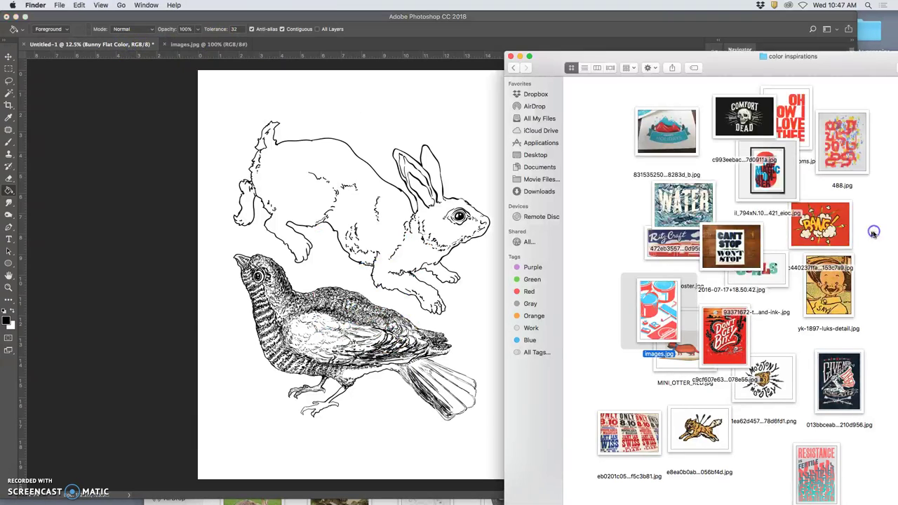
pyautogui.rightClick(776, 178)
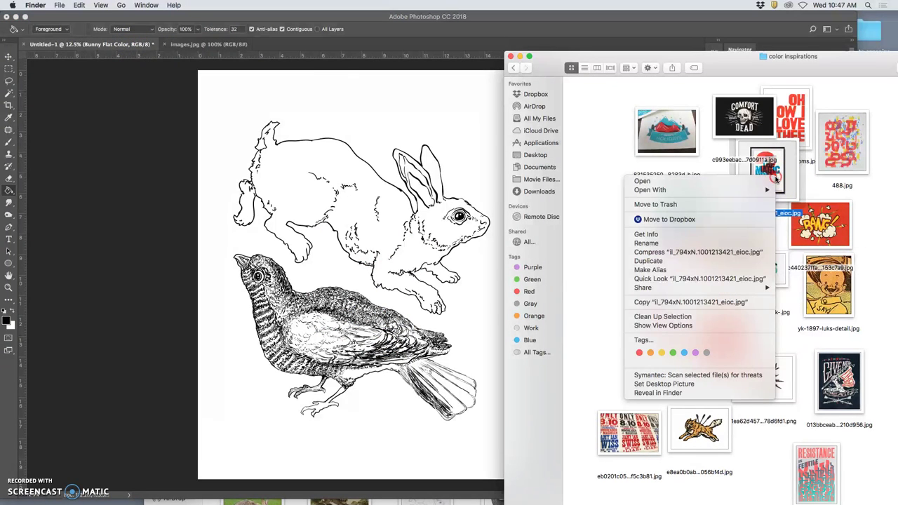
pyautogui.moveTo(745, 190)
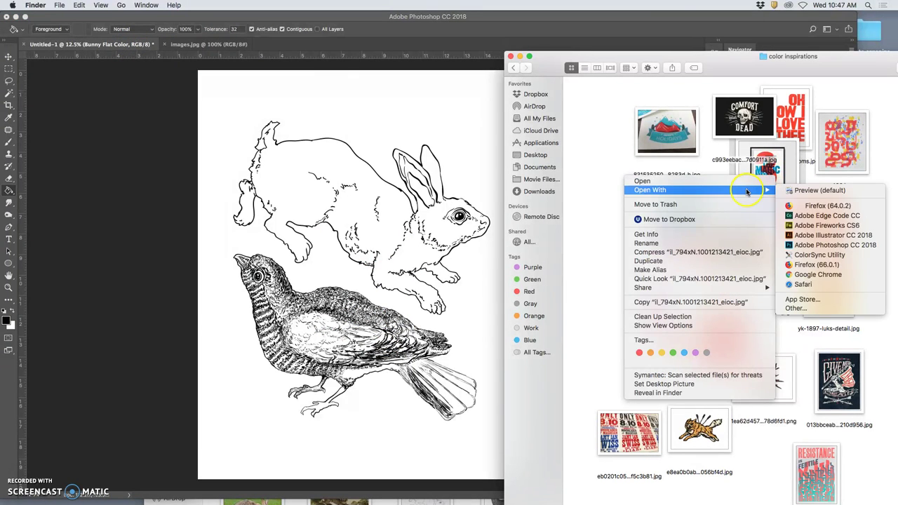
pyautogui.click(813, 244)
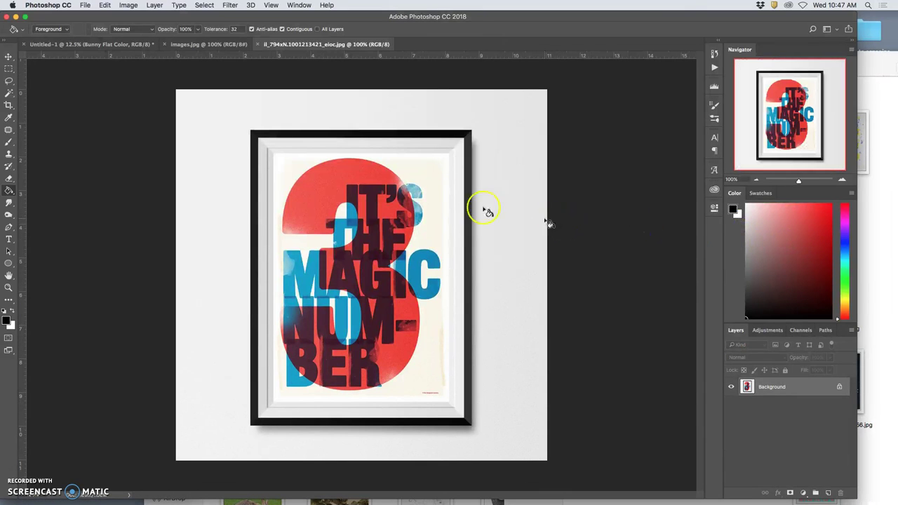
pyautogui.click(184, 44)
pyautogui.click(138, 44)
pyautogui.click(179, 43)
pyautogui.click(295, 46)
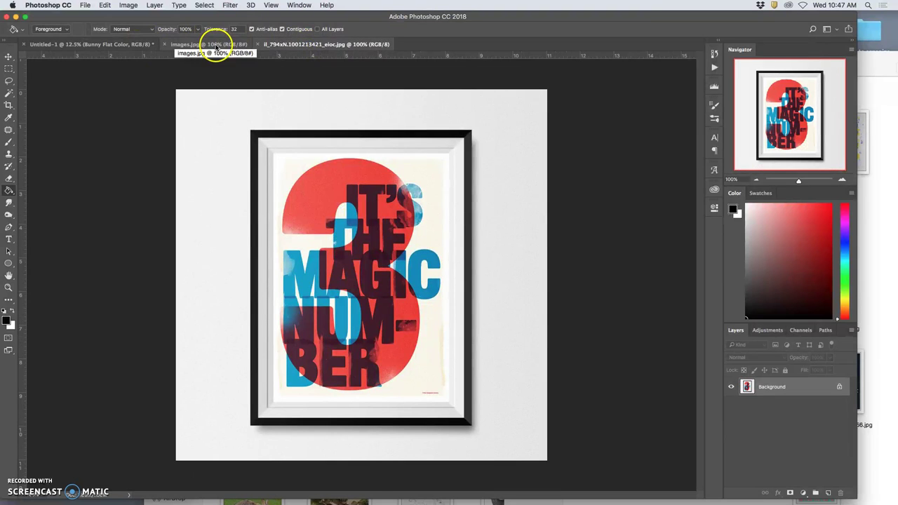
pyautogui.click(137, 45)
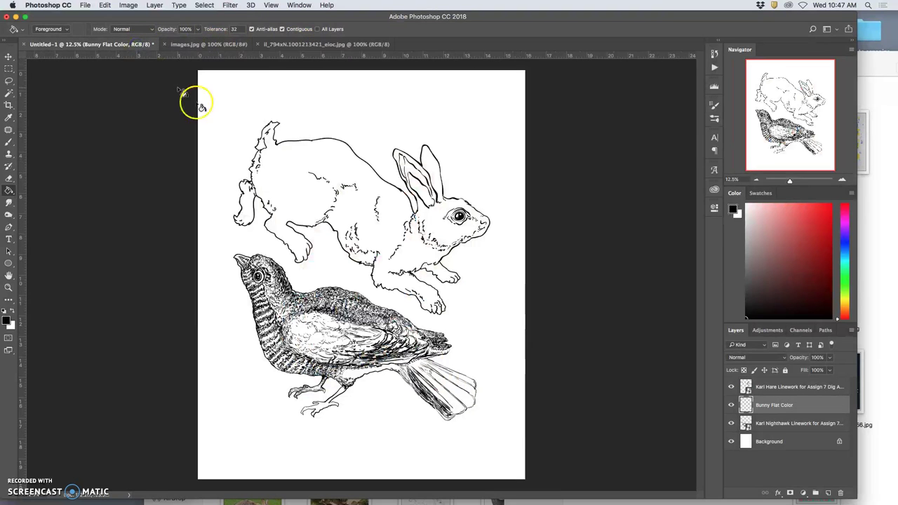
# Step: Arrange the documents as Window > Arrange > 3-up Stacked and widen the Untitled-1 panel
pyautogui.click(299, 5)
pyautogui.moveTo(310, 17)
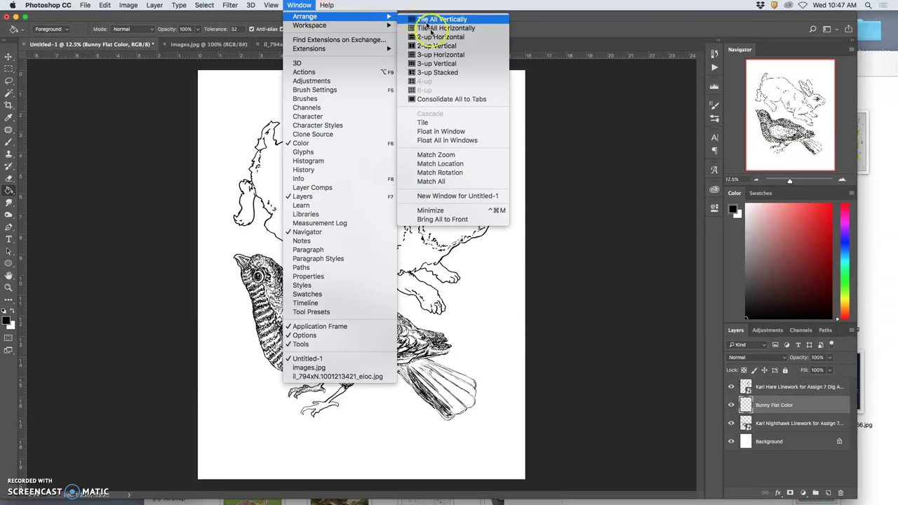
pyautogui.click(432, 75)
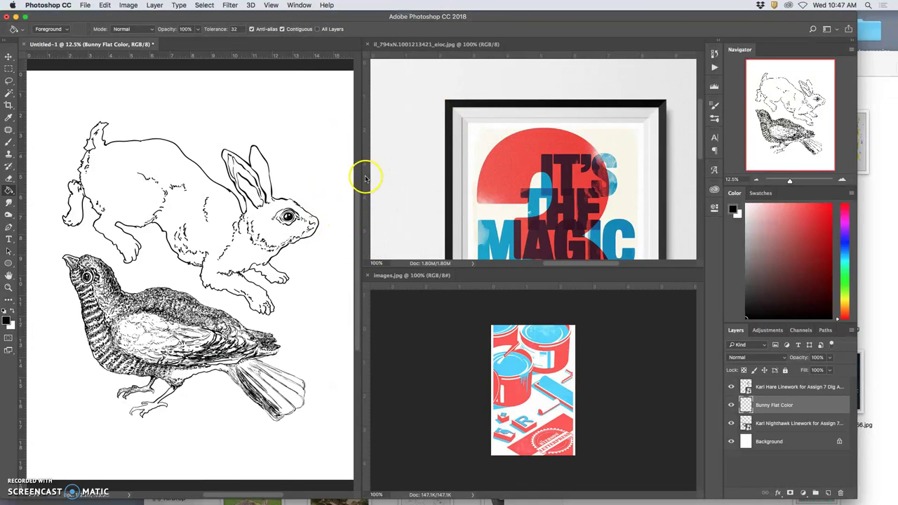
pyautogui.moveTo(360, 176); pyautogui.dragTo(582, 176)
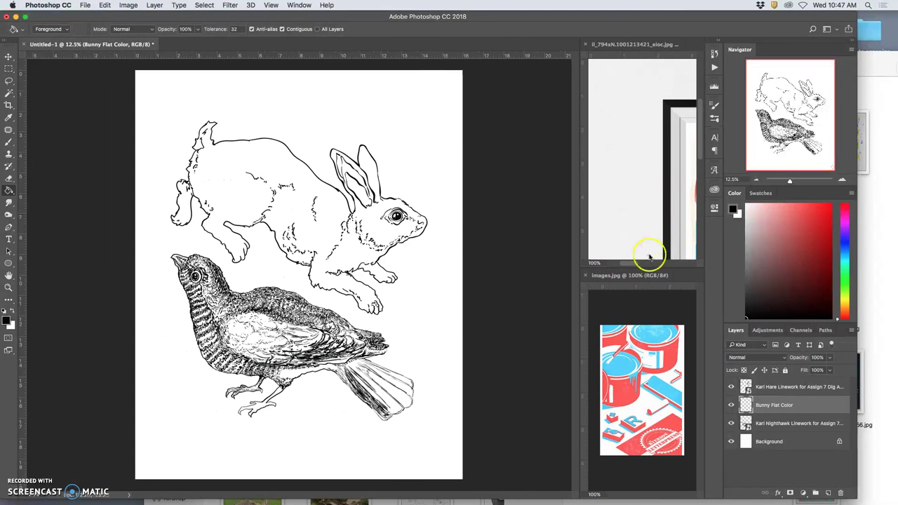
# Step: Zoom the Magic Number poster to 66.67% on its lettering and images.jpg to 200%
pyautogui.click(630, 56)
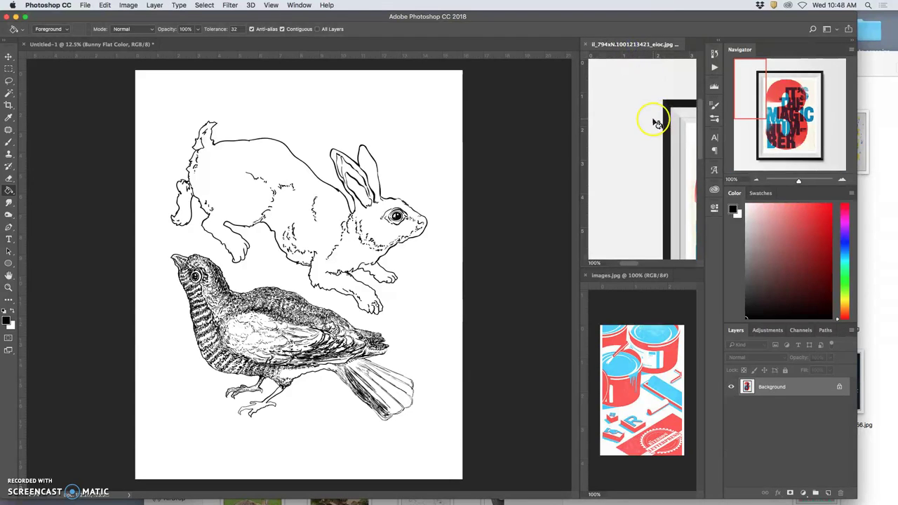
pyautogui.scroll(-5, 656, 123)
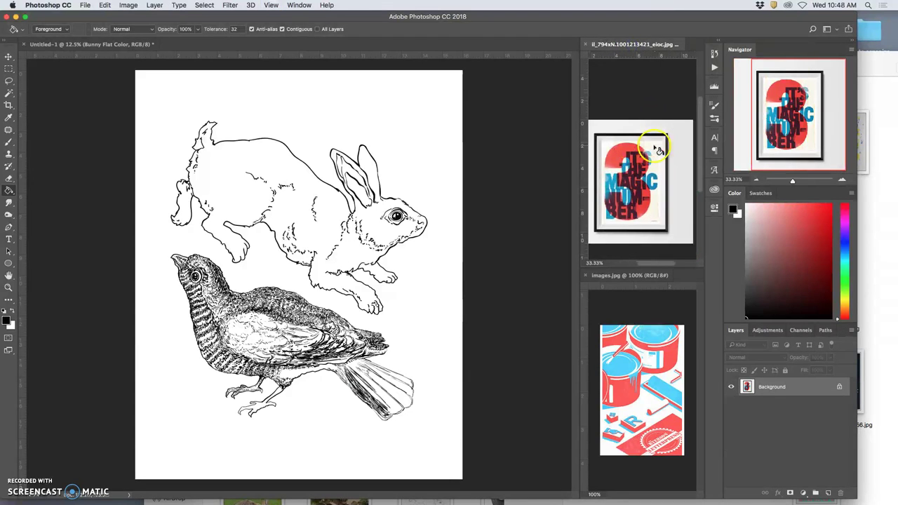
pyautogui.scroll(3, 660, 149)
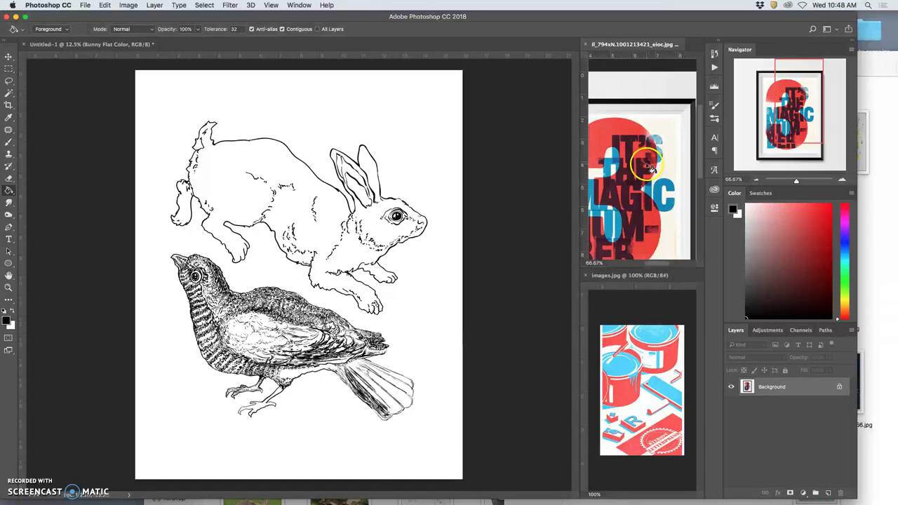
pyautogui.click(651, 169)
pyautogui.hscroll(-3, 651, 161)
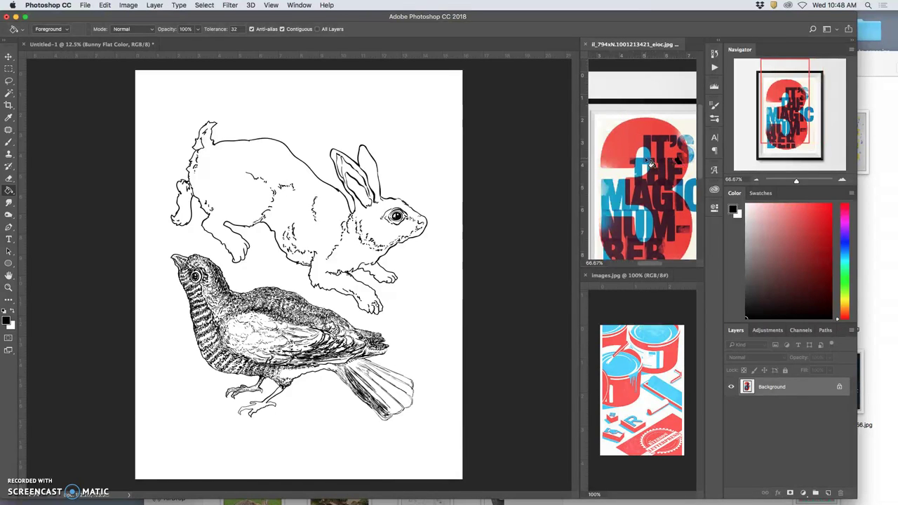
pyautogui.click(628, 356)
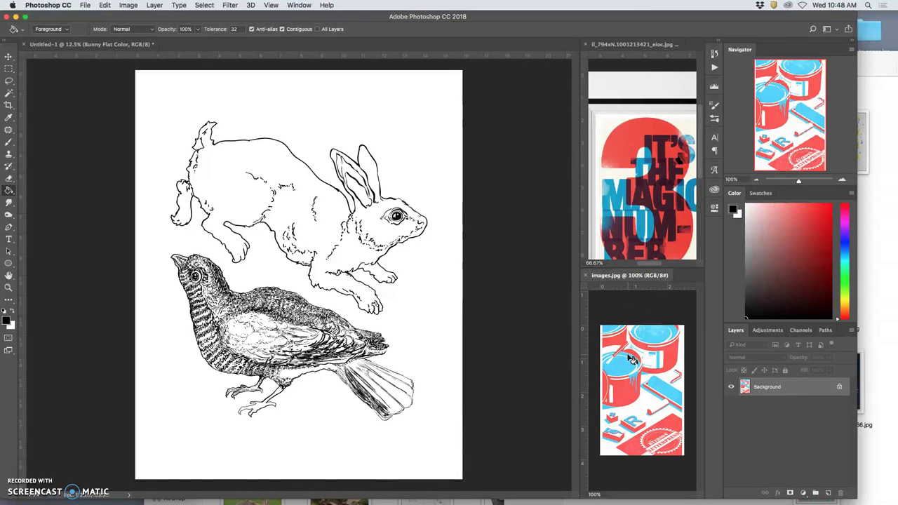
pyautogui.press('super+equal')
pyautogui.press('super+equal')
pyautogui.press('super+minus')
pyautogui.press('super+minus')
pyautogui.press('super+equal')
pyautogui.press('super+equal')
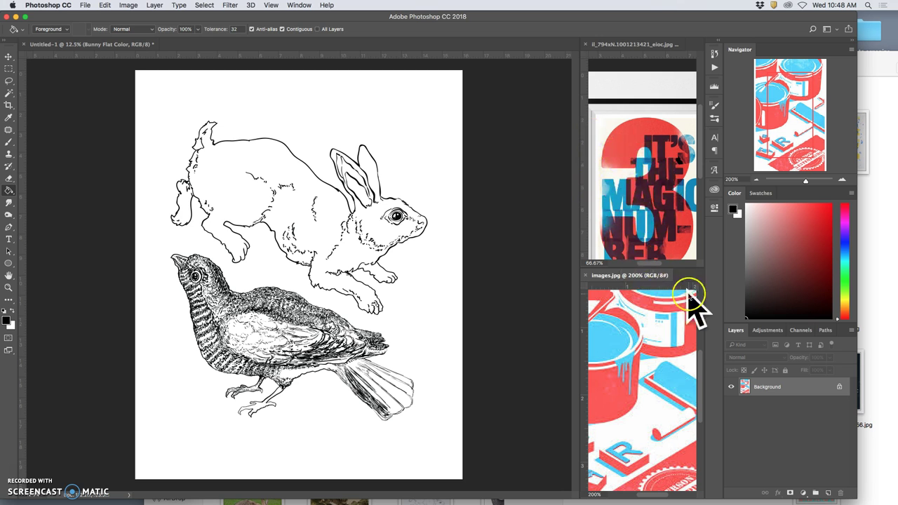
# Step: With the Eyedropper, sample colours from the poster, settling on the paint-cans coral red
pyautogui.click(110, 45)
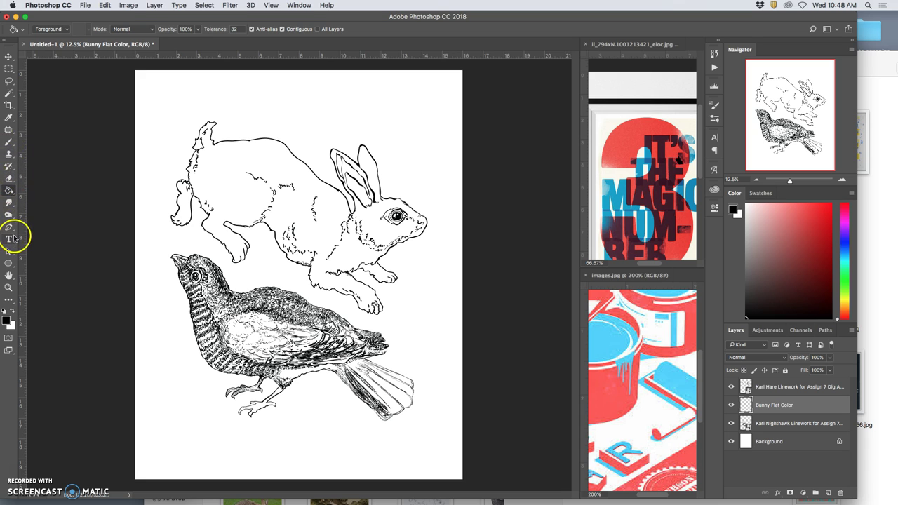
pyautogui.click(9, 118)
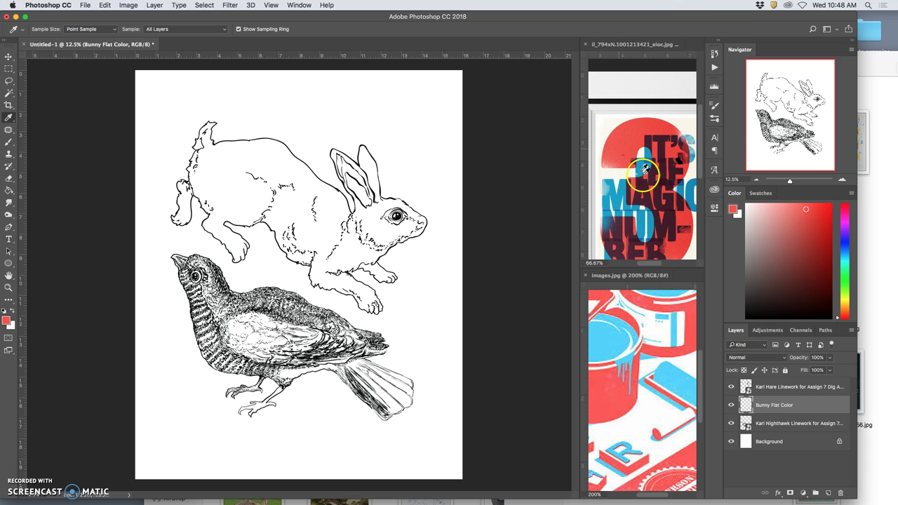
pyautogui.click(623, 191)
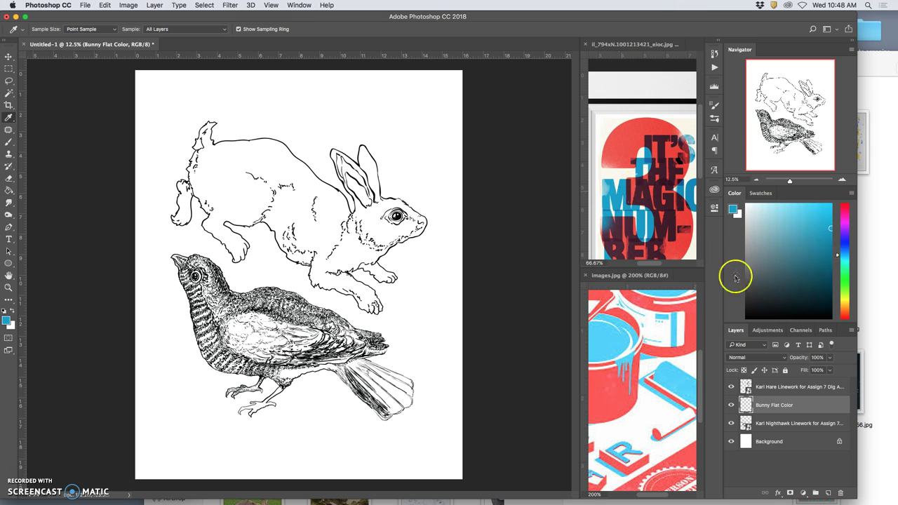
pyautogui.click(650, 304)
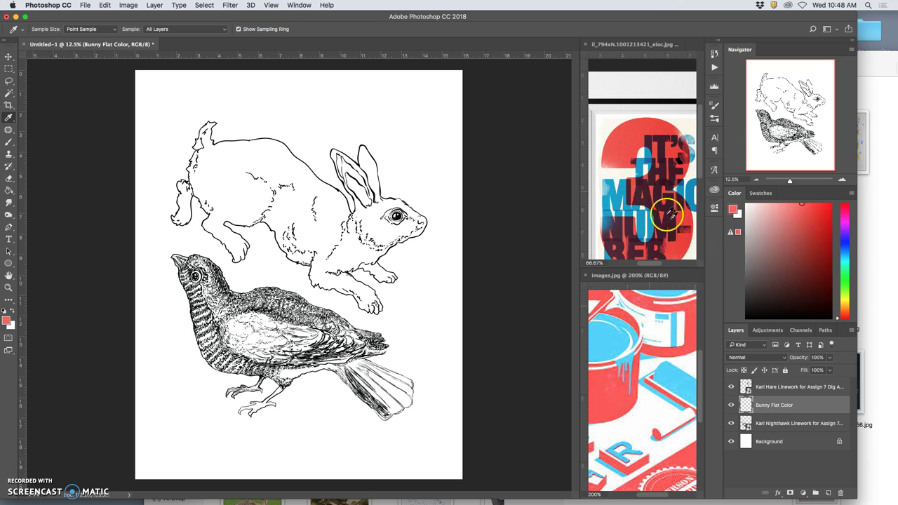
pyautogui.click(683, 247)
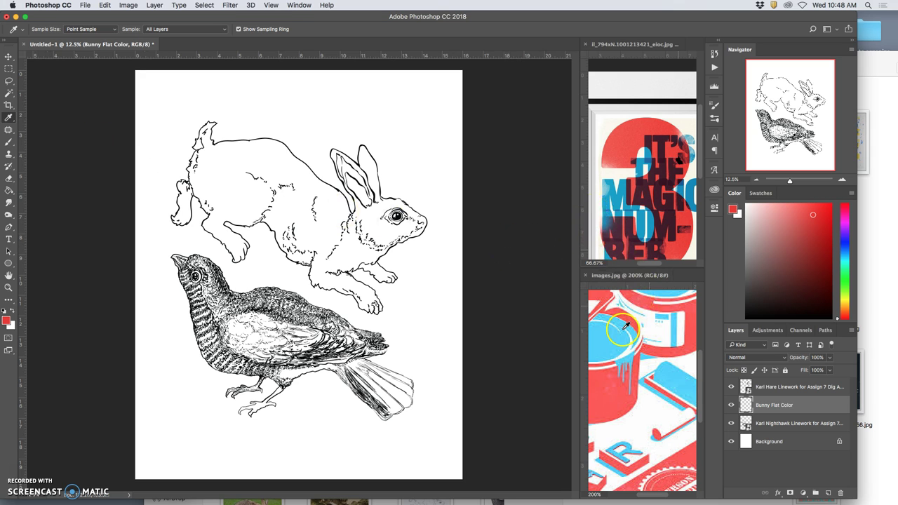
pyautogui.click(607, 383)
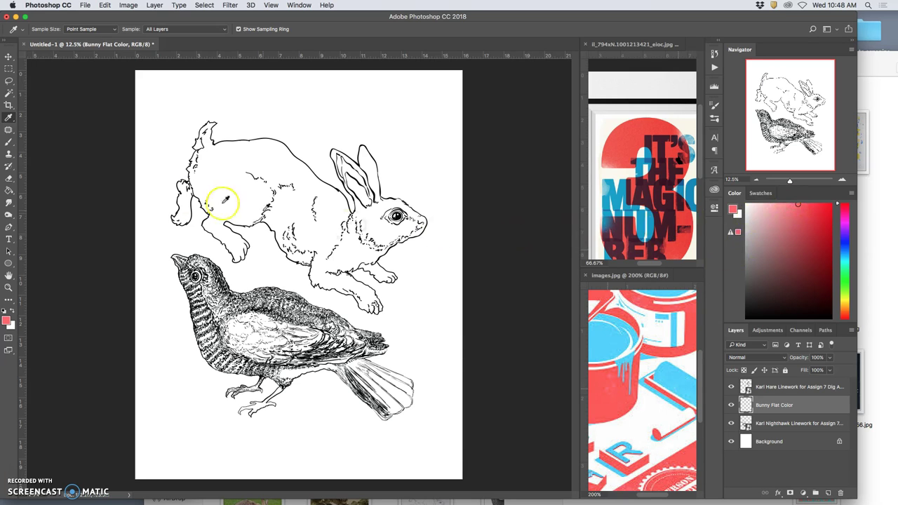
# Step: Try a Paint Bucket red fill on Bunny Flat Color, then undo the full-canvas fill
pyautogui.click(10, 191)
pyautogui.click(56, 210)
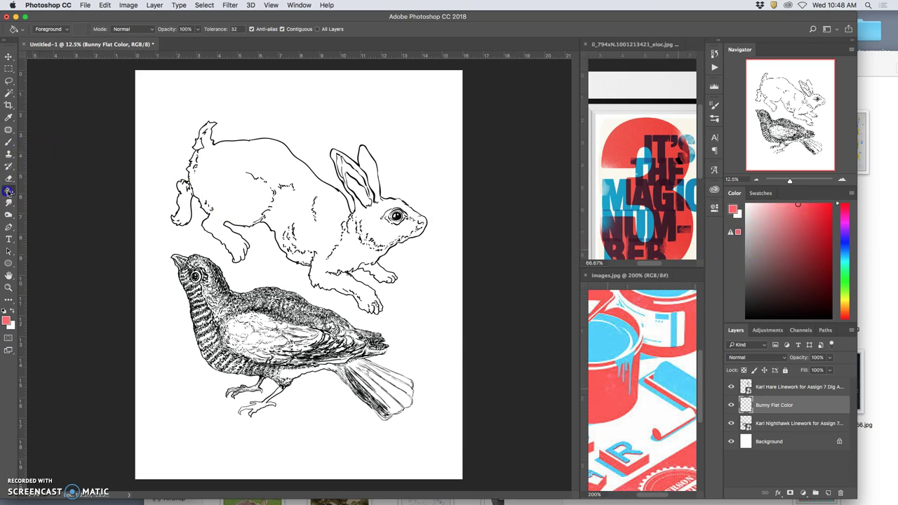
pyautogui.click(289, 164)
pyautogui.click(306, 168)
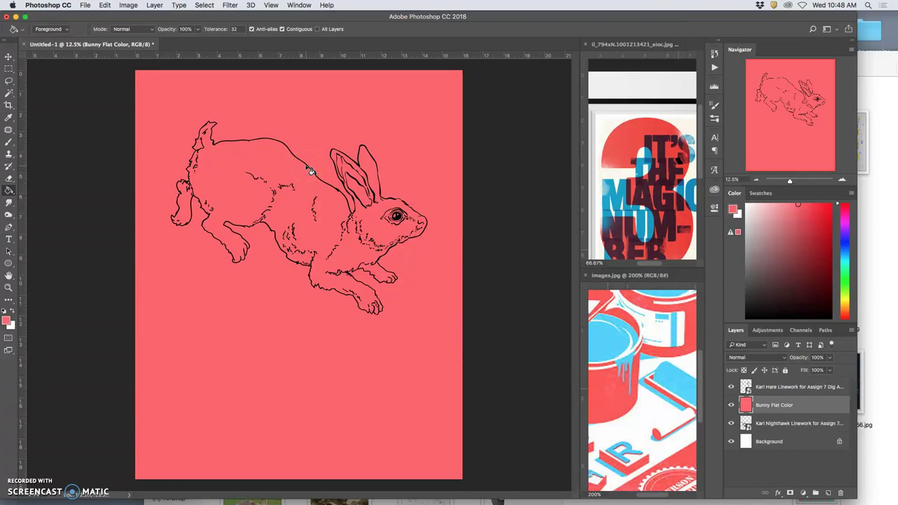
pyautogui.press('super+z')
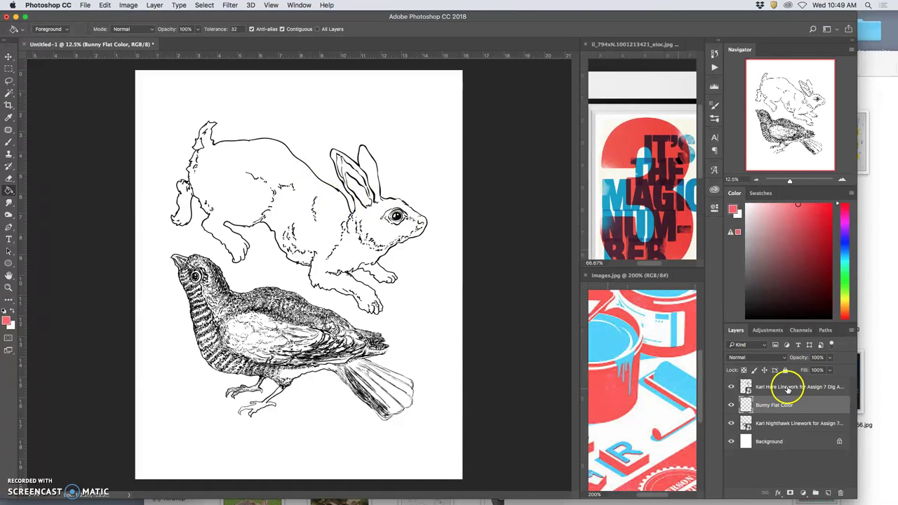
# Step: Lock All on both the hare and nighthawk linework layers
pyautogui.click(783, 390)
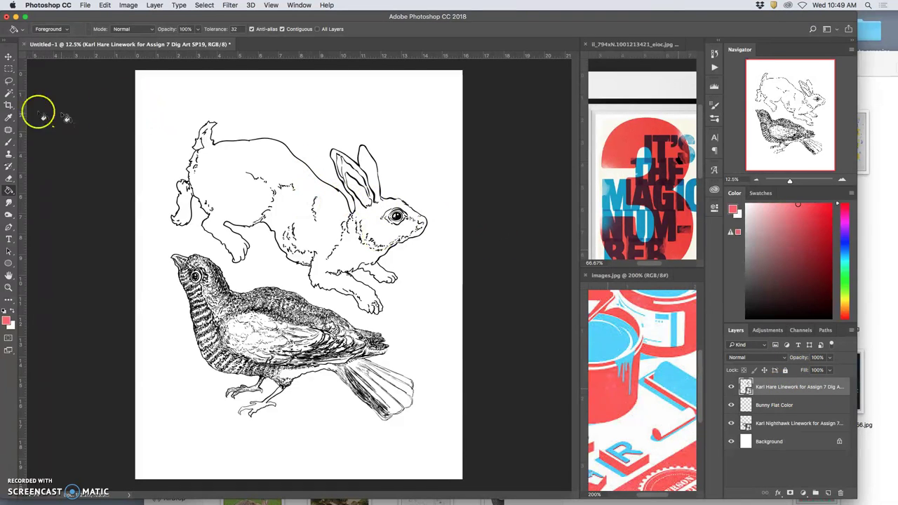
pyautogui.click(10, 94)
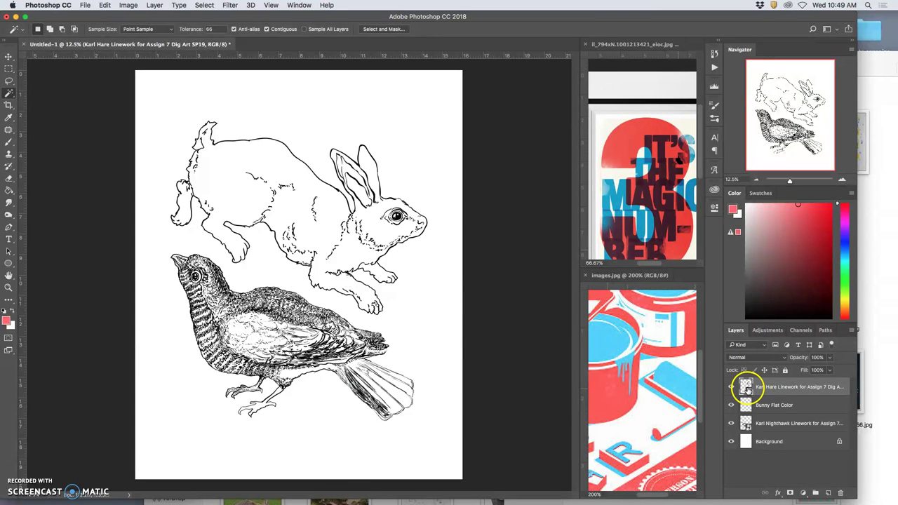
pyautogui.click(785, 370)
pyautogui.click(824, 424)
pyautogui.click(785, 370)
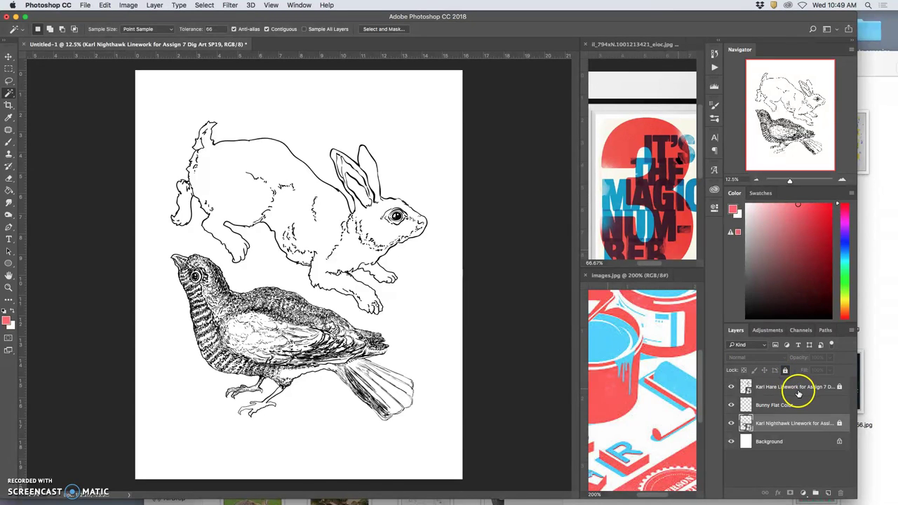
# Step: Magic Wand the hare's interior on its linework layer, then target Bunny Flat Color
pyautogui.click(796, 388)
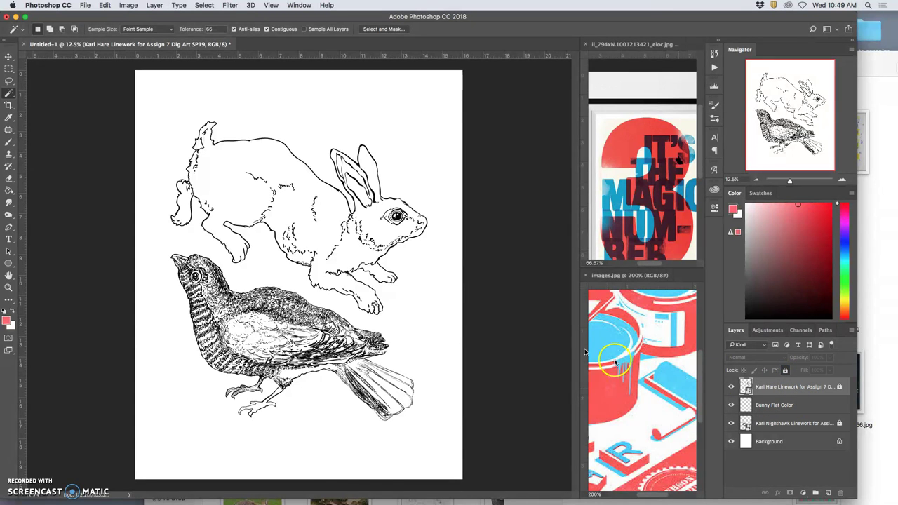
pyautogui.click(270, 159)
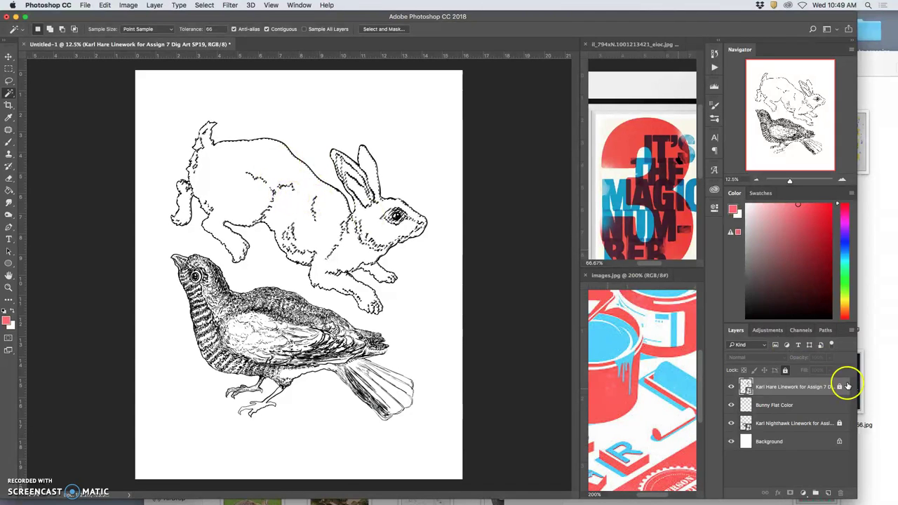
pyautogui.click(790, 405)
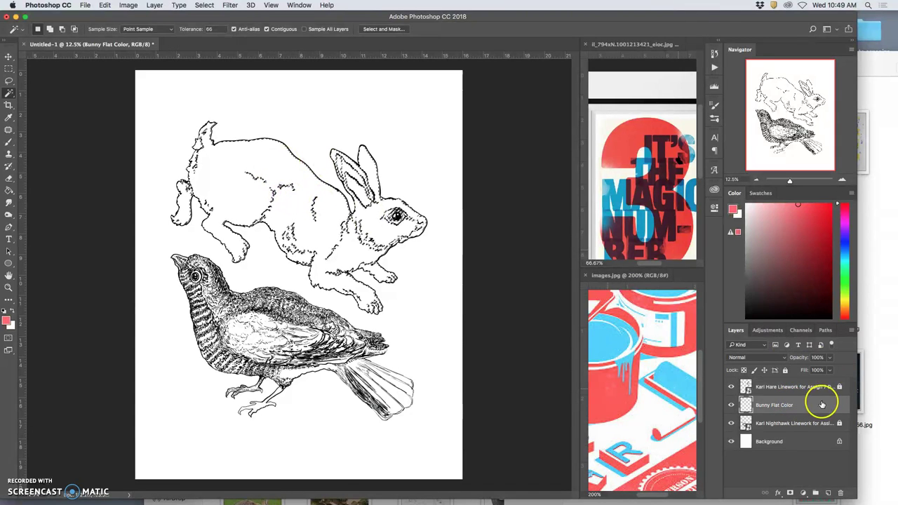
pyautogui.click(731, 388)
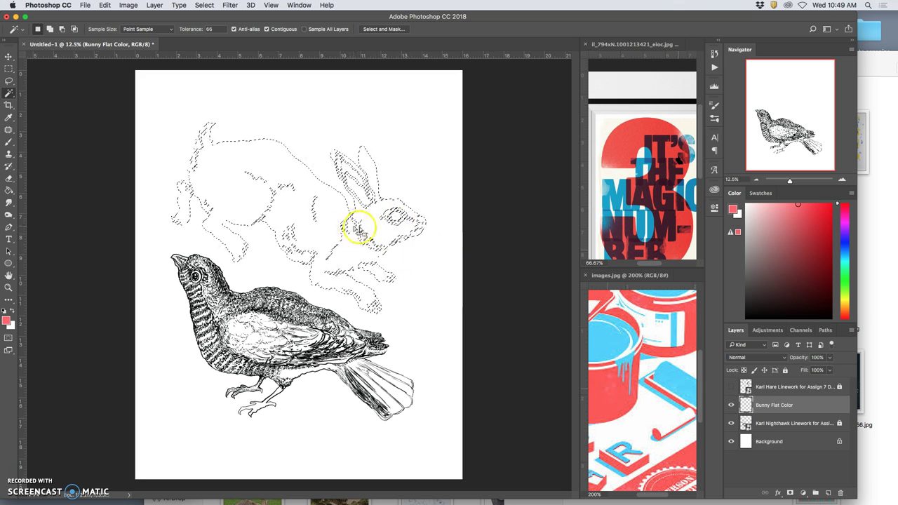
pyautogui.click(732, 386)
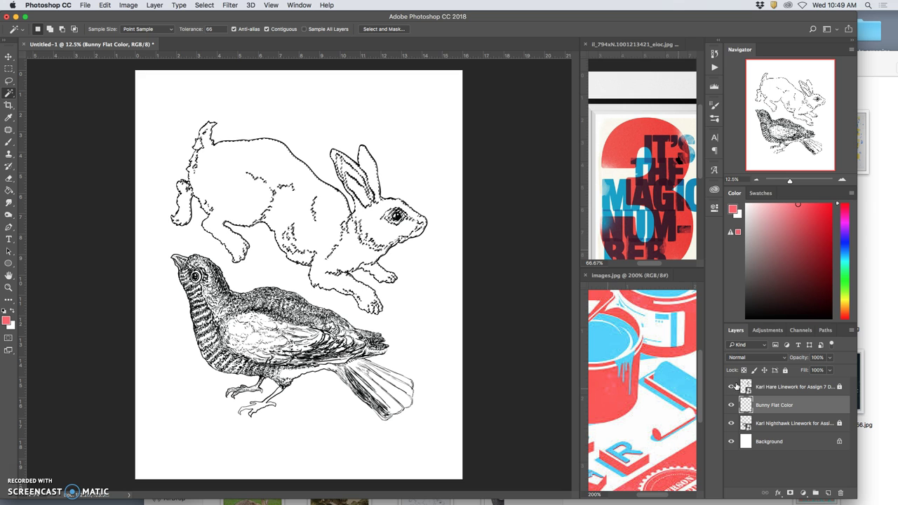
pyautogui.click(9, 190)
pyautogui.click(293, 177)
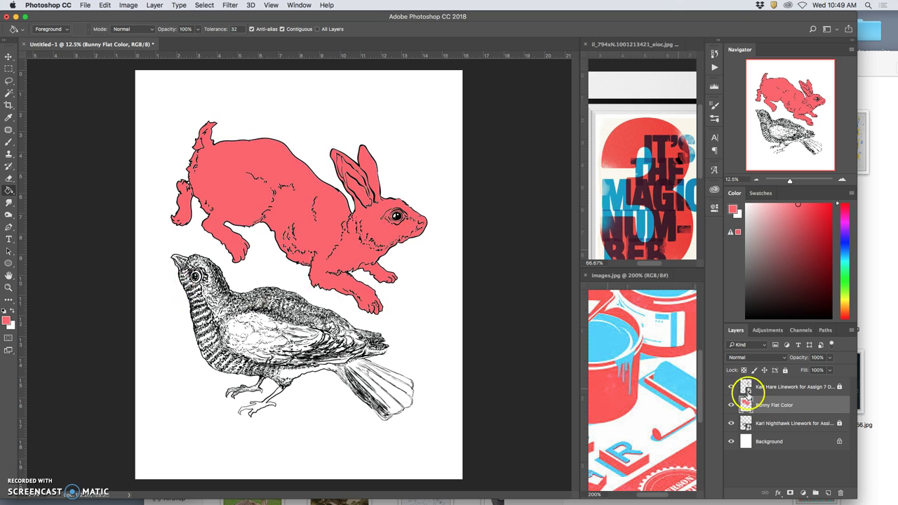
pyautogui.click(731, 387)
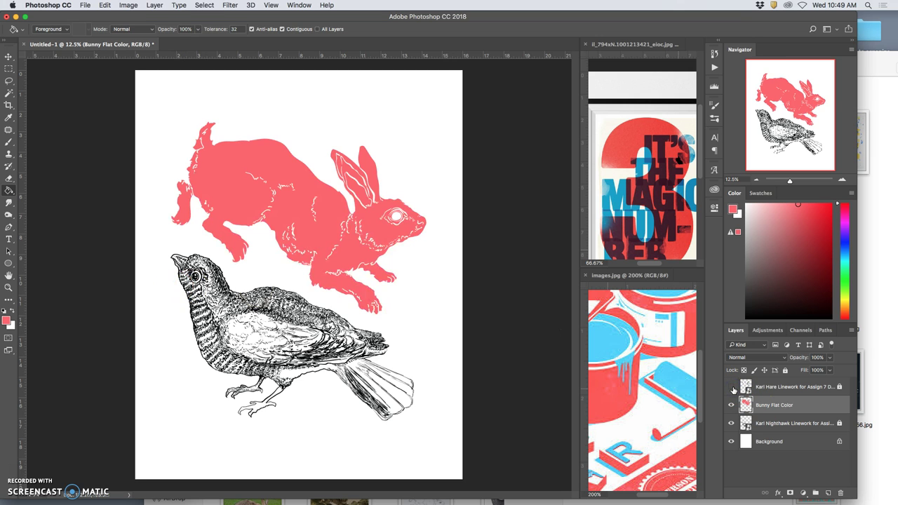
pyautogui.click(732, 387)
pyautogui.click(731, 387)
pyautogui.scroll(3, 338, 261)
pyautogui.scroll(2, 339, 260)
pyautogui.hscroll(10, 340, 260)
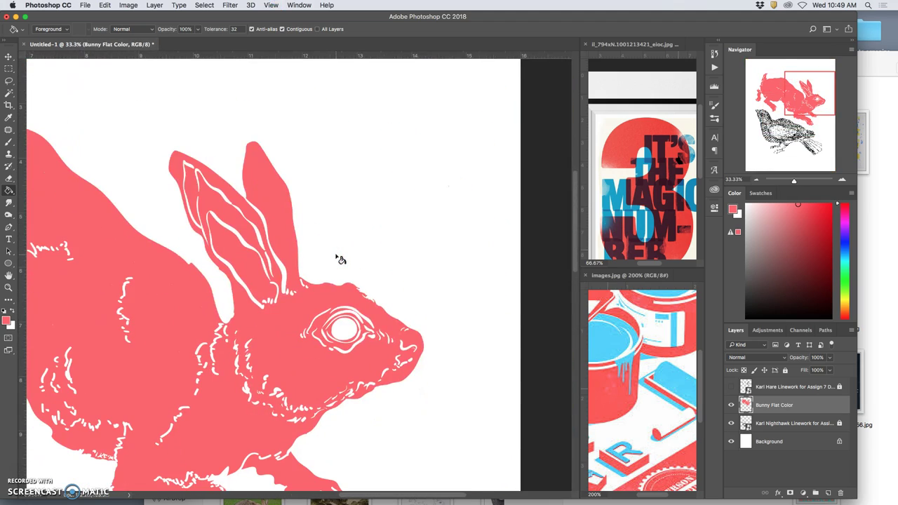
pyautogui.click(319, 263)
pyautogui.scroll(5, 319, 263)
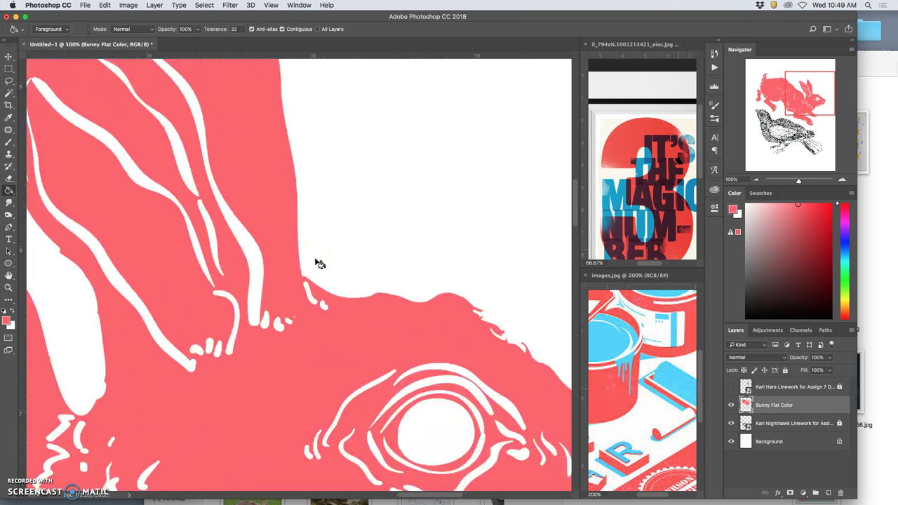
pyautogui.press('super+minus')
pyautogui.press('super+minus')
pyautogui.press('super+minus')
pyautogui.press('super+minus')
pyautogui.press('super+minus')
pyautogui.press('super+minus')
pyautogui.press('super+minus')
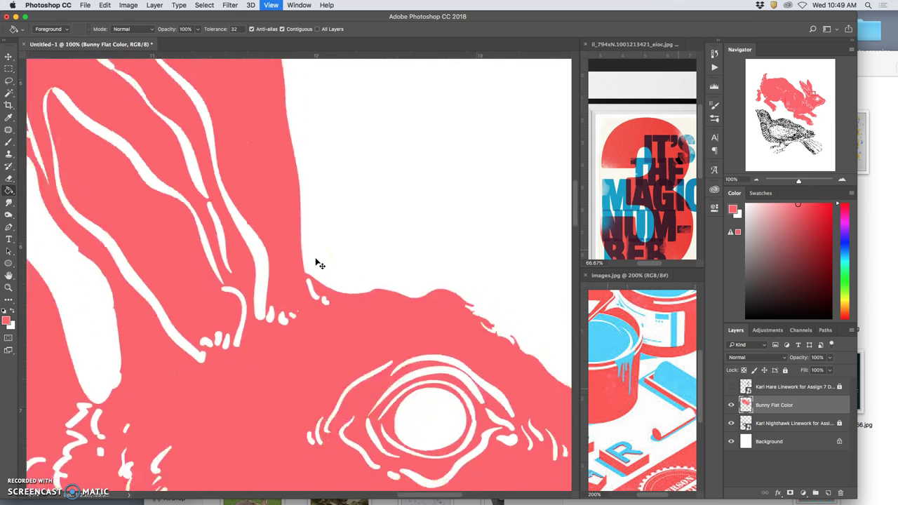
pyautogui.press('super+minus')
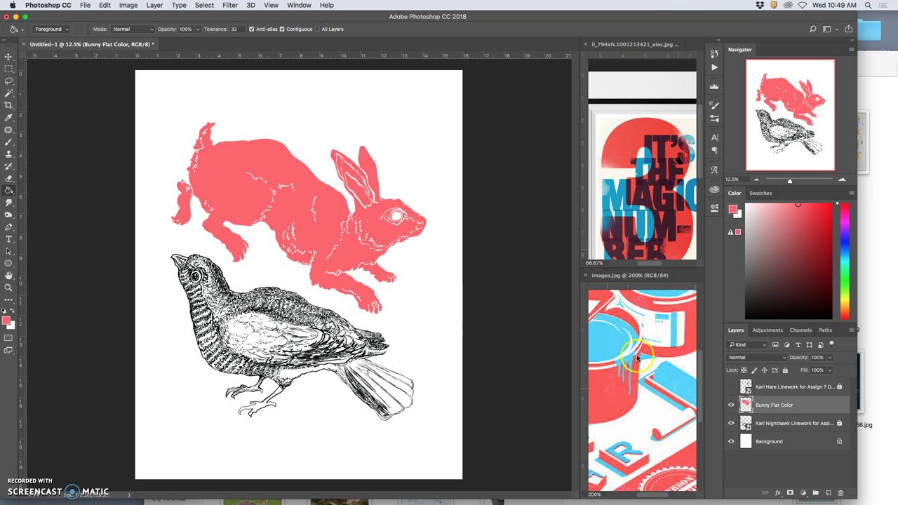
pyautogui.click(729, 386)
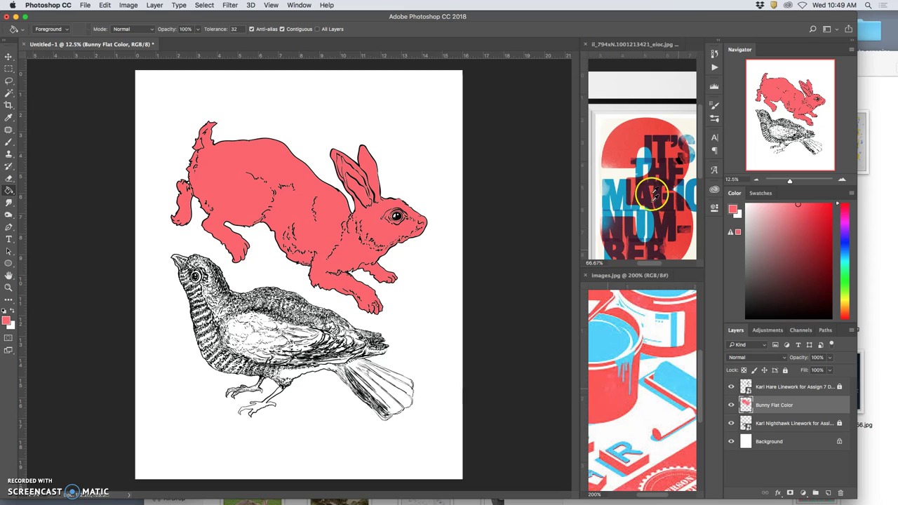
# Step: Refill the hare on Bunny Flat Color with a deeper red sampled from the reference image
pyautogui.click(804, 214)
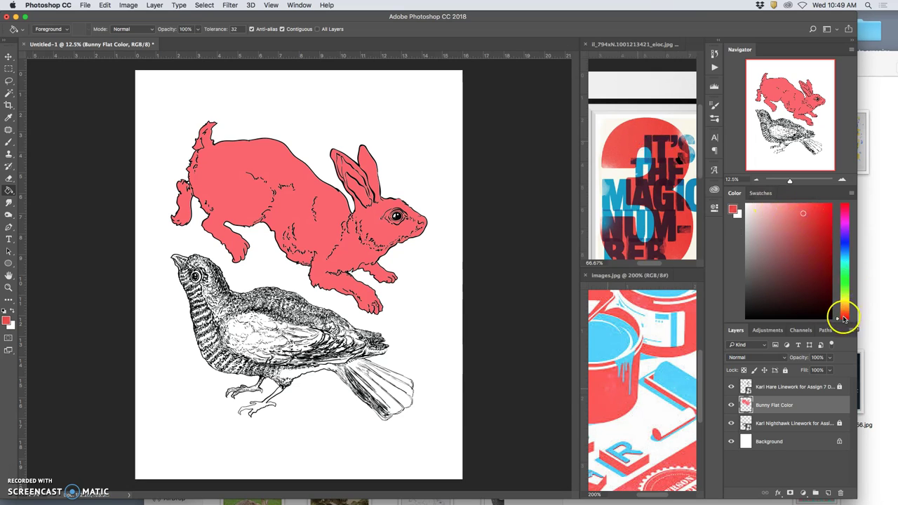
pyautogui.click(283, 166)
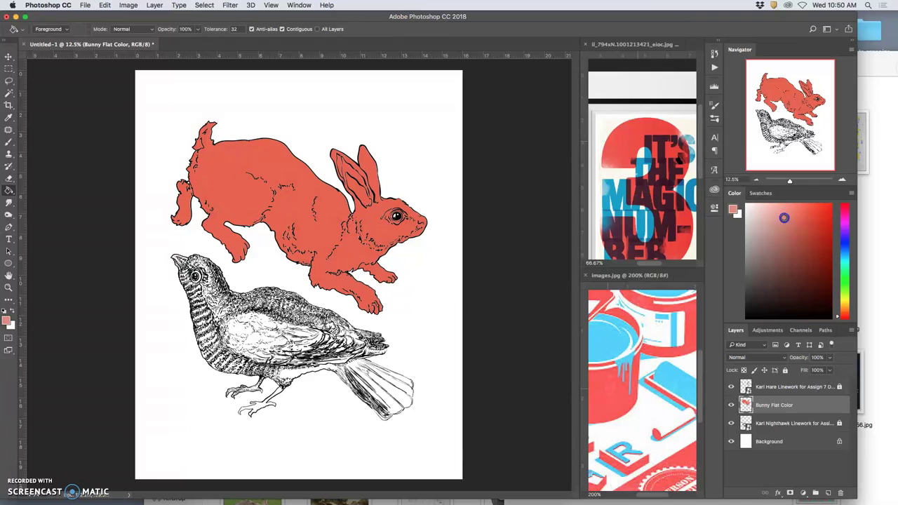
pyautogui.keyDown('alt'); pyautogui.click(648, 303); pyautogui.keyUp('alt')
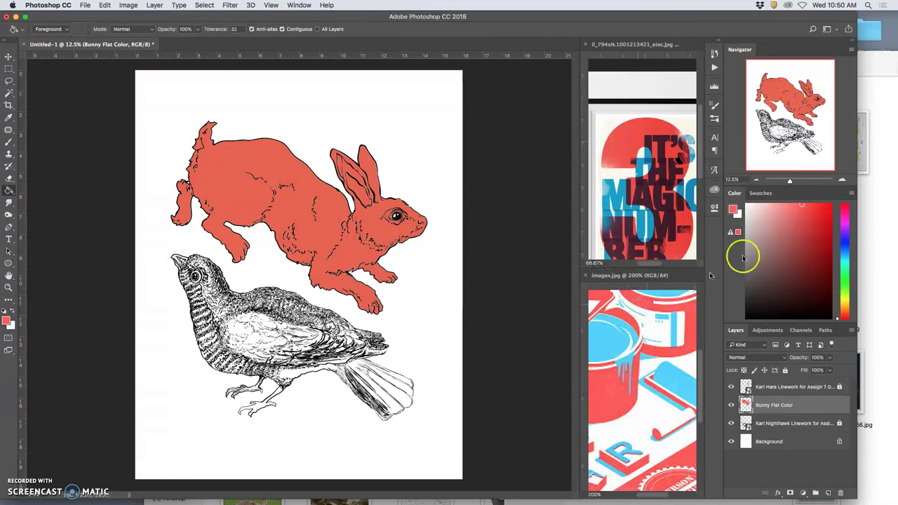
pyautogui.click(365, 239)
pyautogui.click(388, 305)
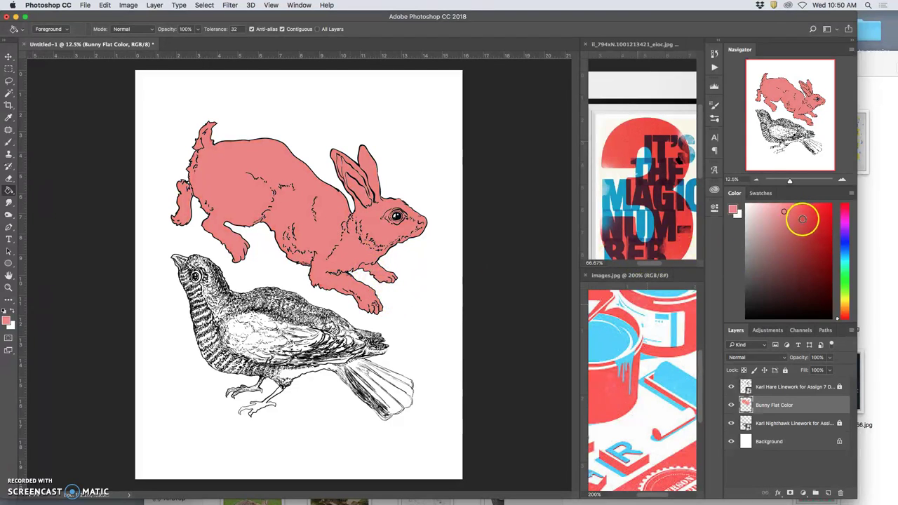
pyautogui.click(331, 210)
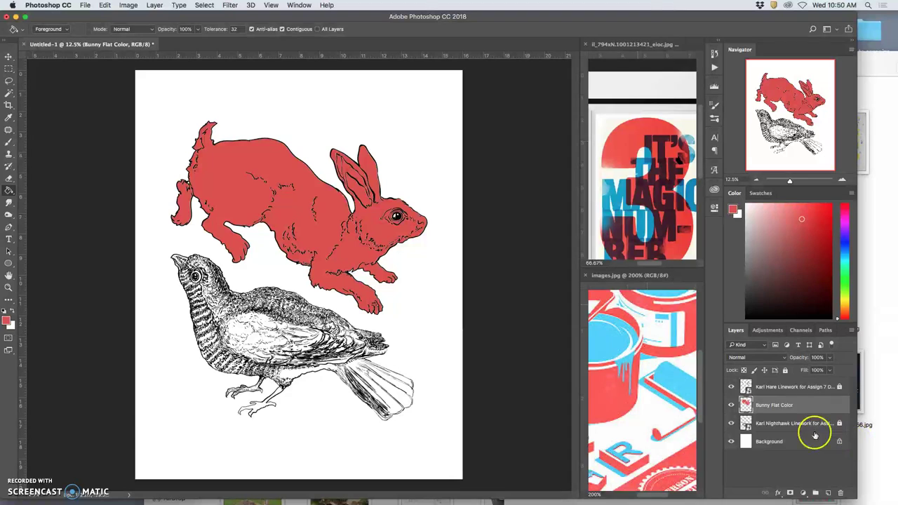
# Step: Create an empty 'Nighthawk Flat Color' layer and place it just below the nighthawk linework
pyautogui.click(766, 424)
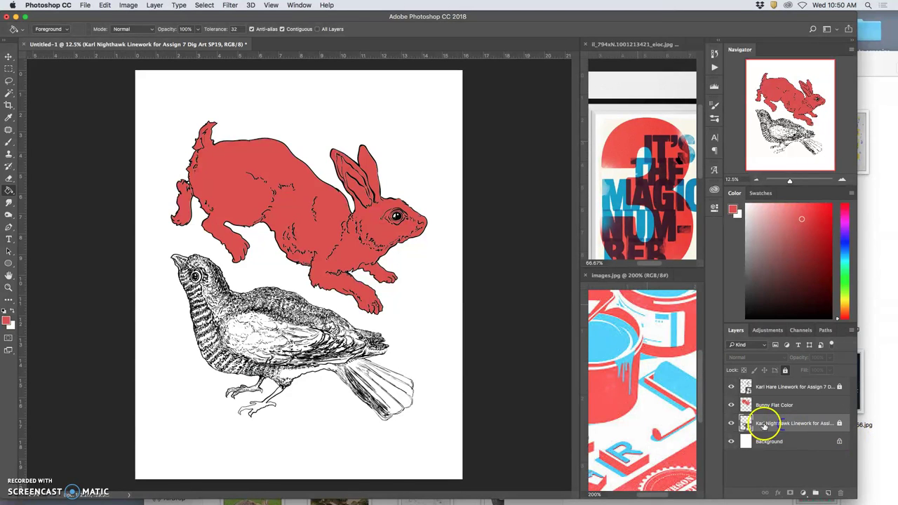
pyautogui.click(827, 495)
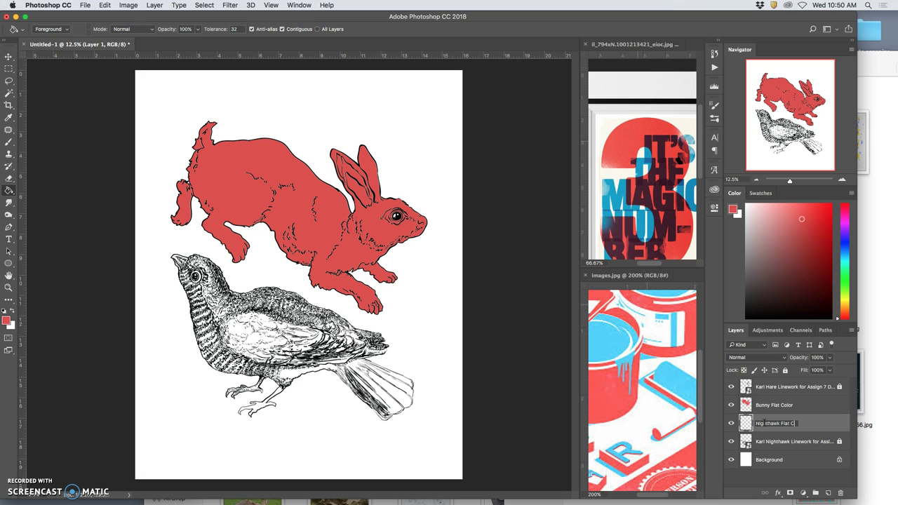
pyautogui.click(815, 423)
pyautogui.doubleClick(816, 423)
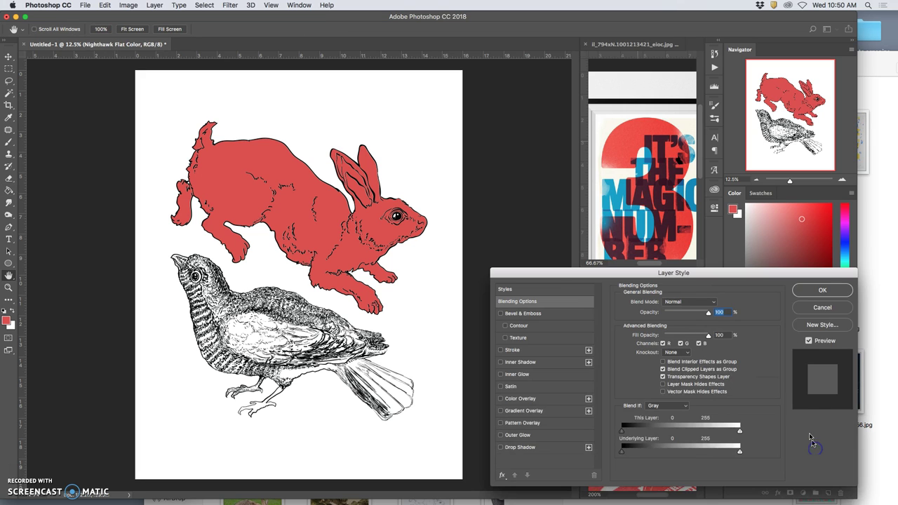
pyautogui.click(822, 291)
pyautogui.moveTo(819, 421); pyautogui.dragTo(815, 449)
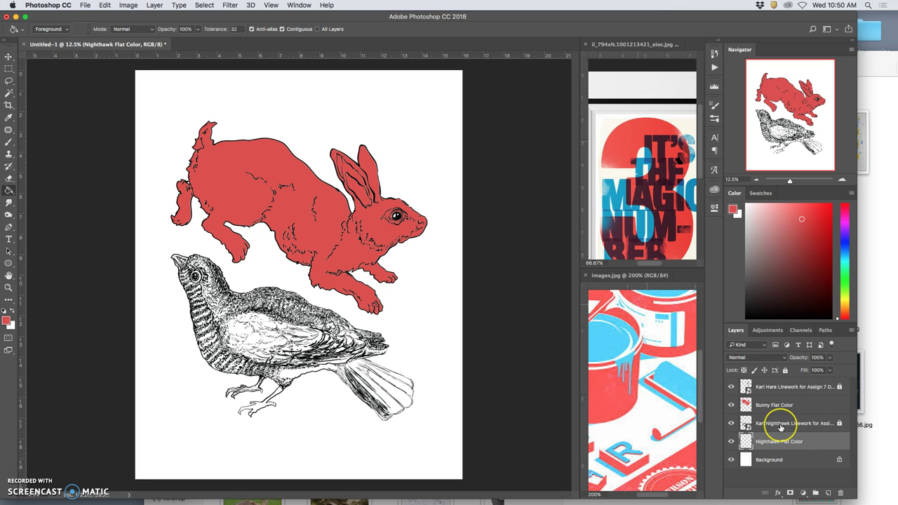
# Step: Magic Wand the nighthawk linework layer to select the bird's white interior and surrounding background
pyautogui.click(9, 93)
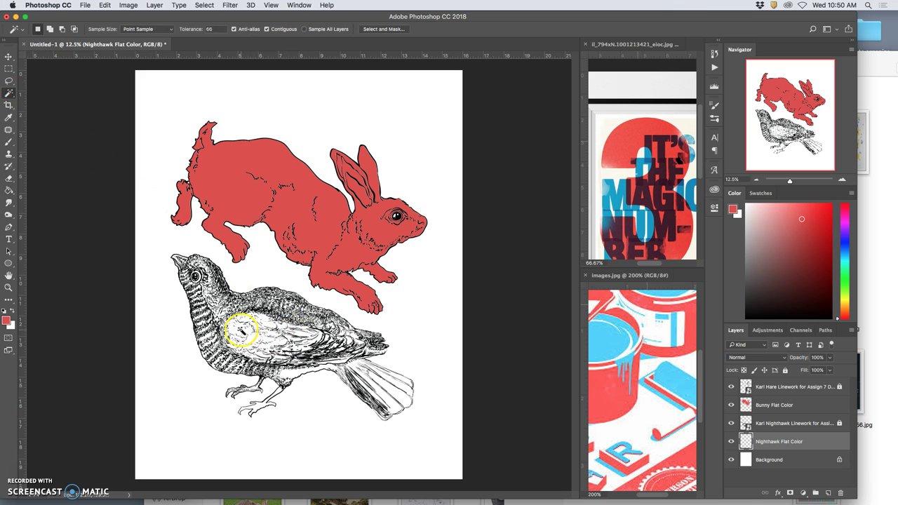
pyautogui.click(771, 425)
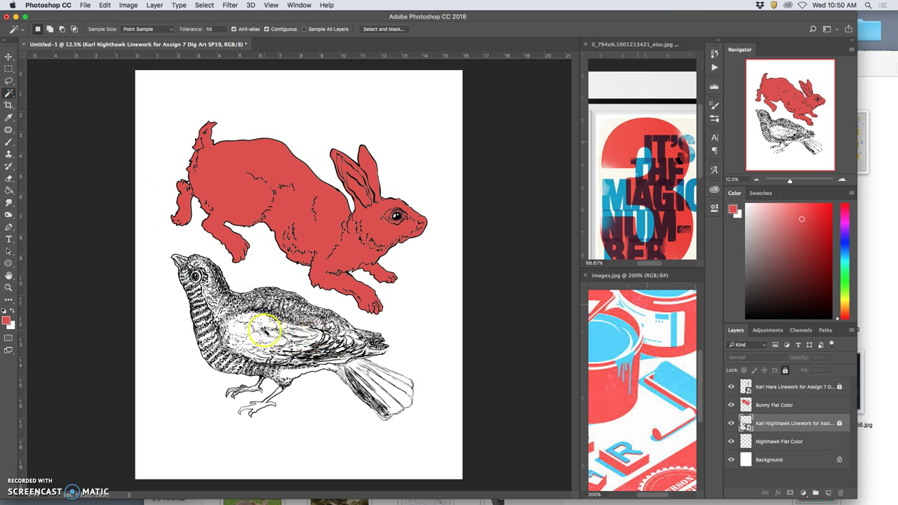
pyautogui.click(241, 330)
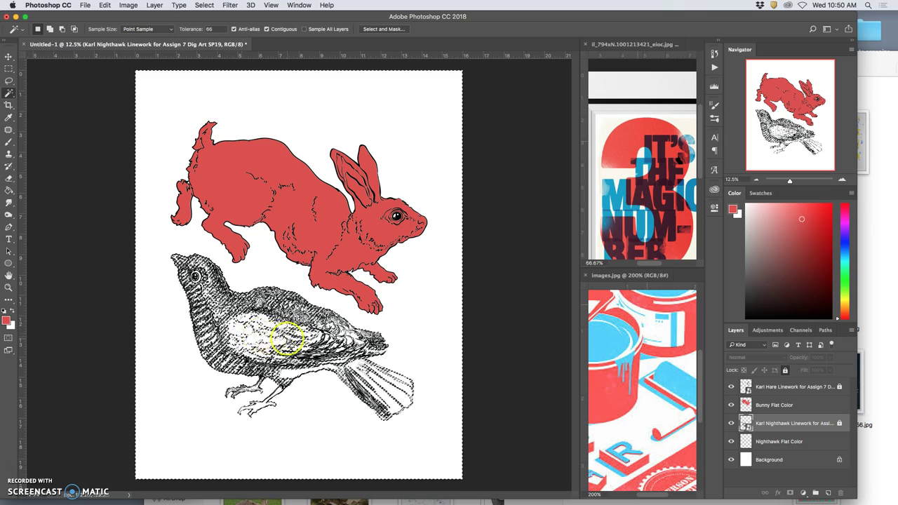
# Step: Pan around the bird to check the selection, then zoom out to the whole poster
pyautogui.scroll(4, 277, 339)
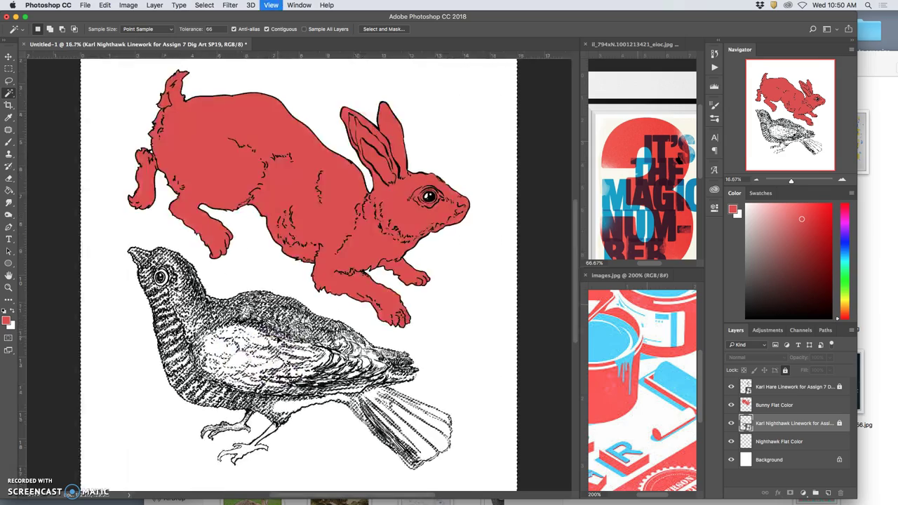
pyautogui.scroll(-10, 277, 339)
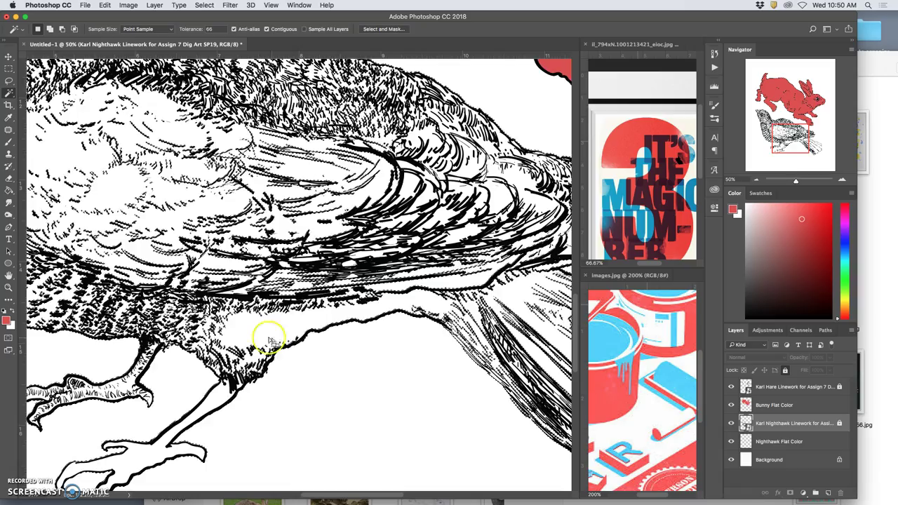
pyautogui.hscroll(-10, 257, 335)
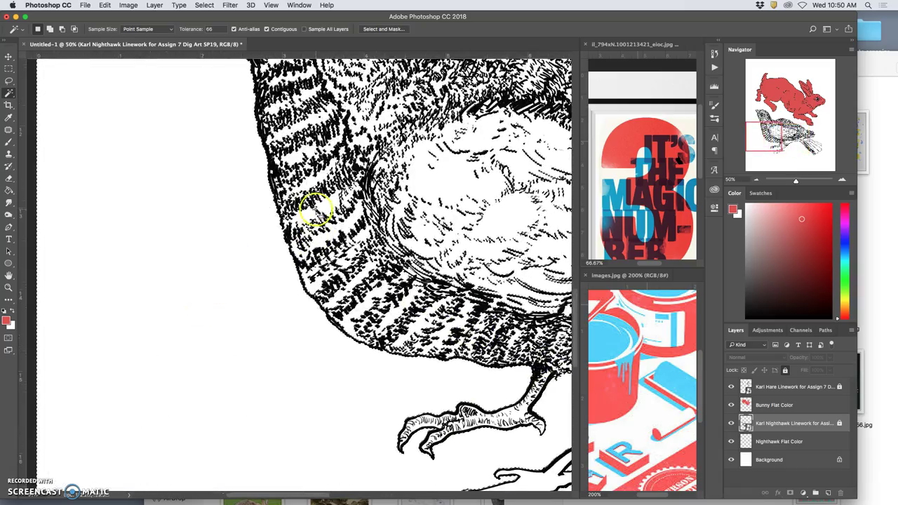
pyautogui.scroll(8, 313, 204)
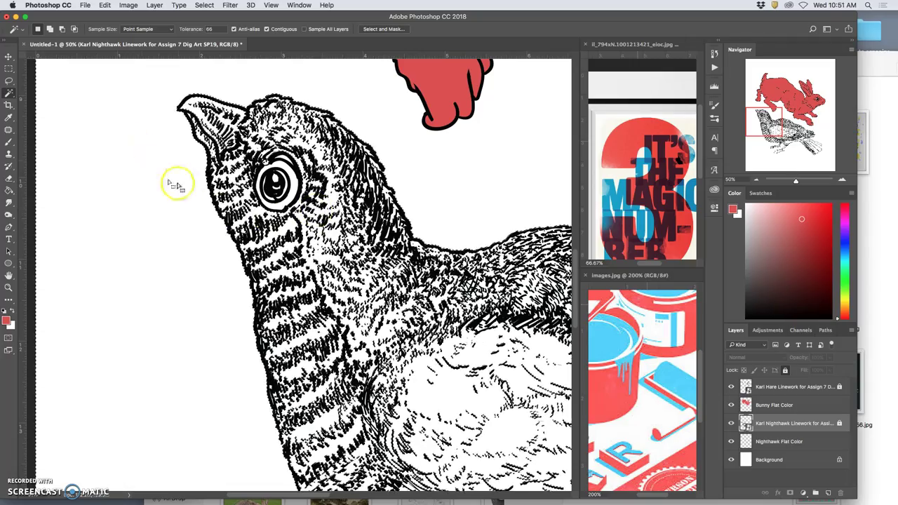
pyautogui.hscroll(2, 151, 165)
pyautogui.hscroll(8, 193, 168)
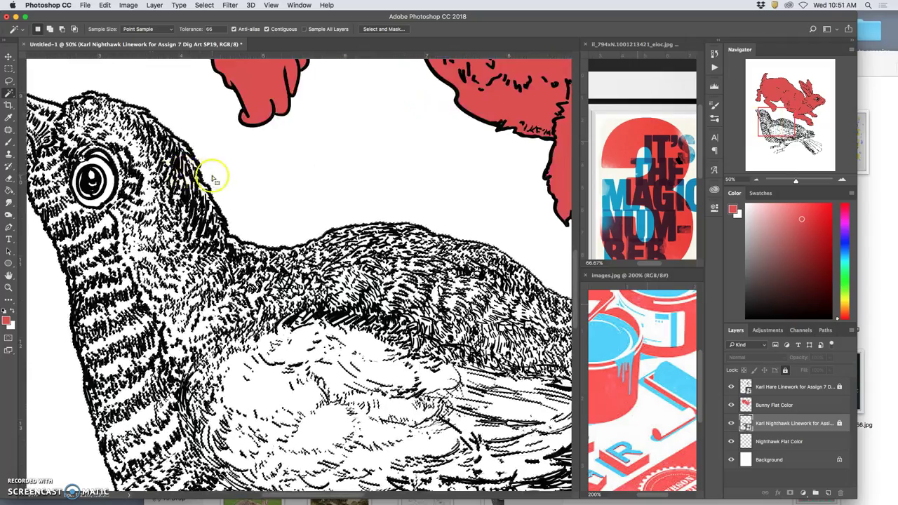
pyautogui.scroll(5, 214, 176)
pyautogui.scroll(-6, 288, 226)
pyautogui.scroll(-2, 376, 257)
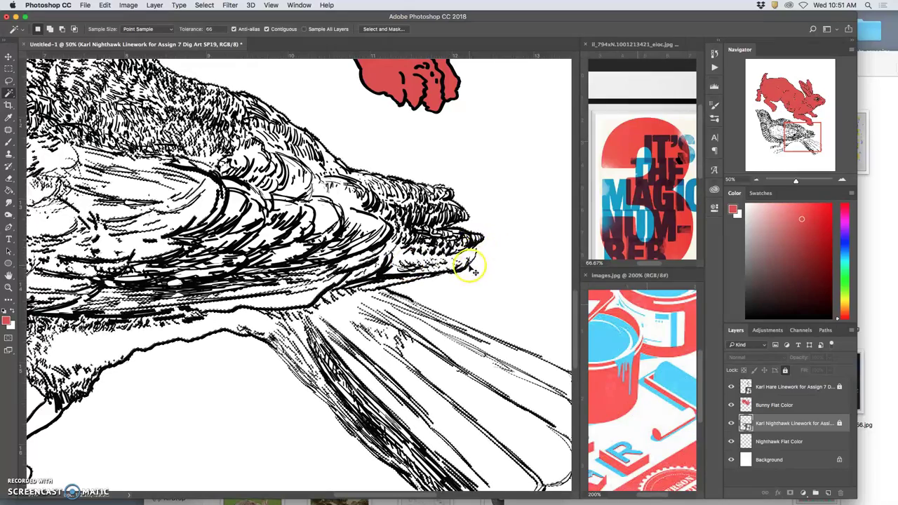
pyautogui.press('super+minus')
pyautogui.press('super+minus')
pyautogui.press('super+minus')
pyautogui.press('super+minus')
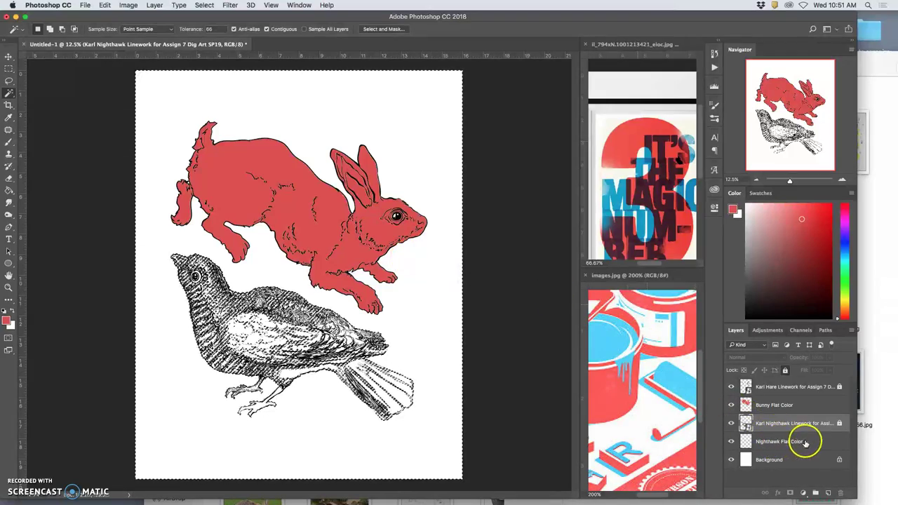
# Step: Sample light blue from images.jpg and bucket-fill the selection on the Nighthawk Flat Color layer
pyautogui.click(801, 442)
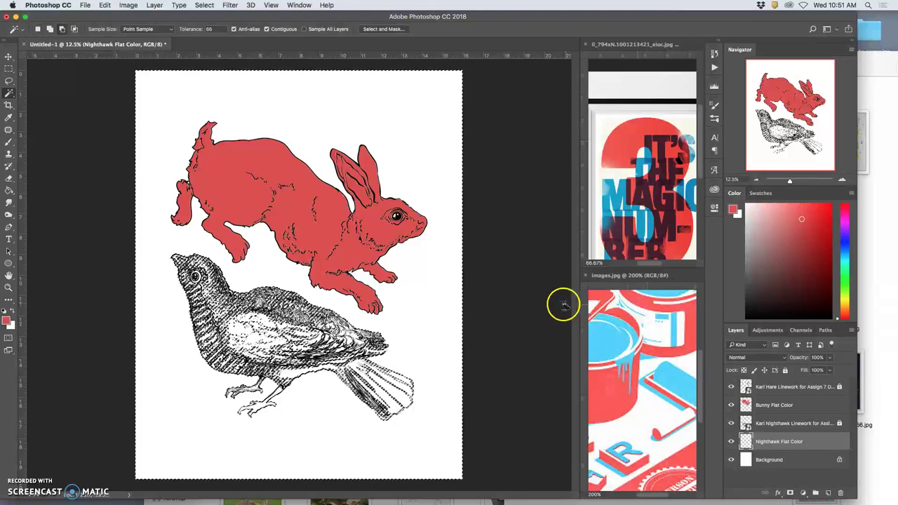
pyautogui.click(609, 344)
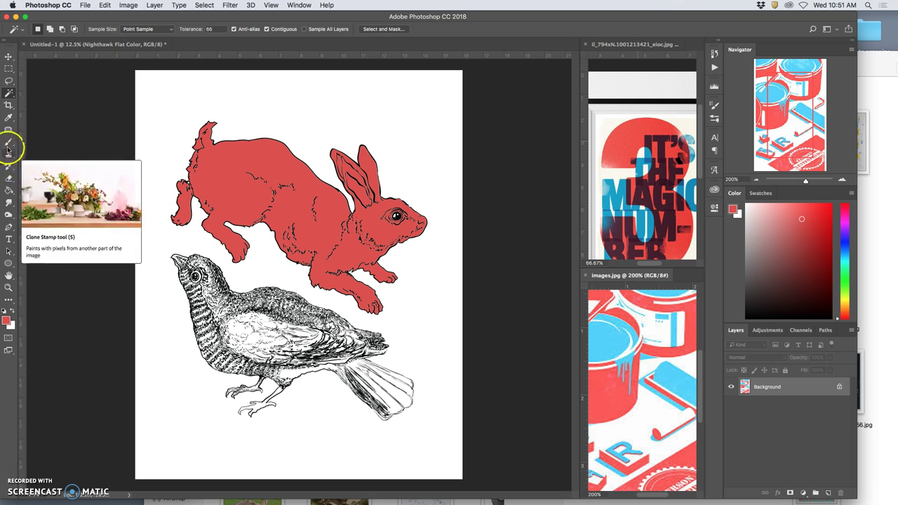
pyautogui.click(9, 190)
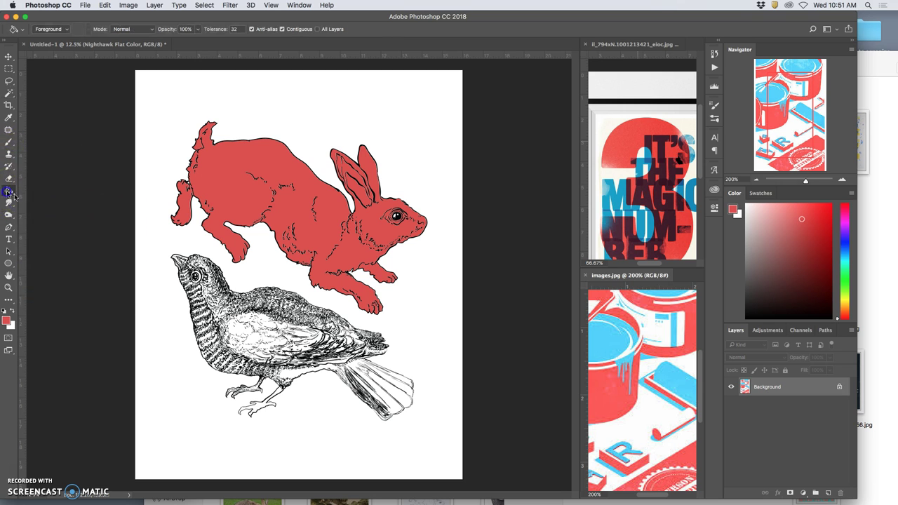
pyautogui.keyDown('alt'); pyautogui.click(605, 336); pyautogui.keyUp('alt')
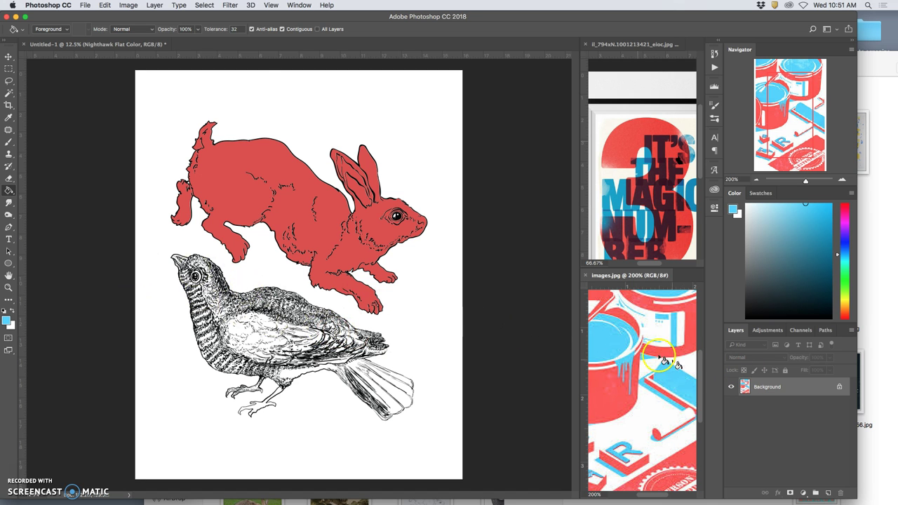
pyautogui.click(127, 44)
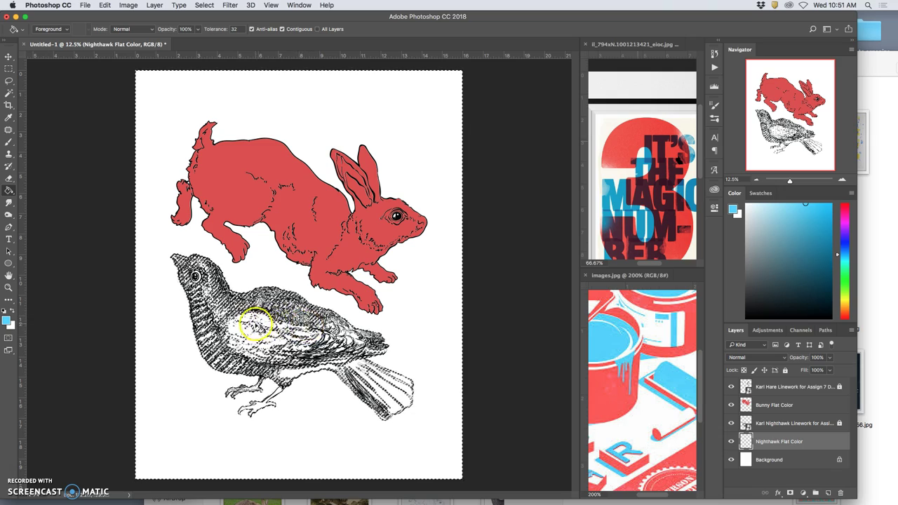
pyautogui.click(256, 324)
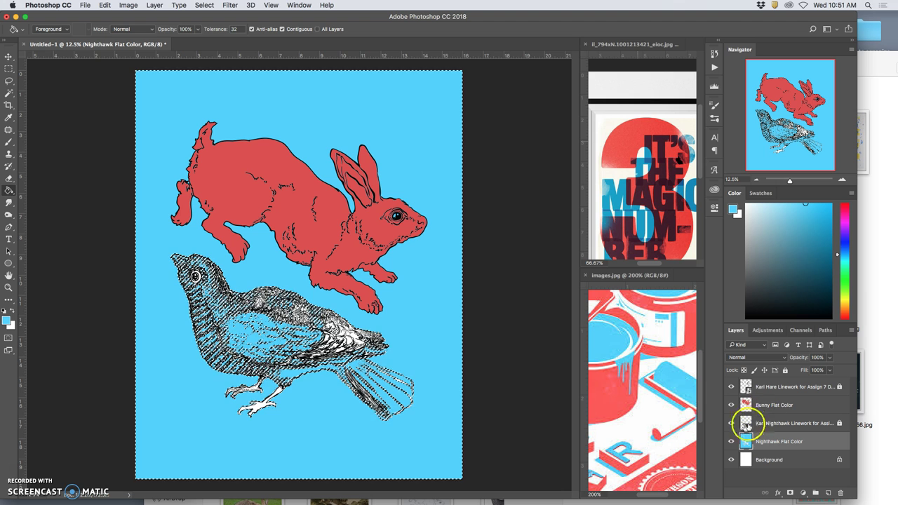
# Step: Deselect, then flash the Bunny Flat Color layer off and on, leaving the red fill visible
pyautogui.hotkey('ctrl', 'd')
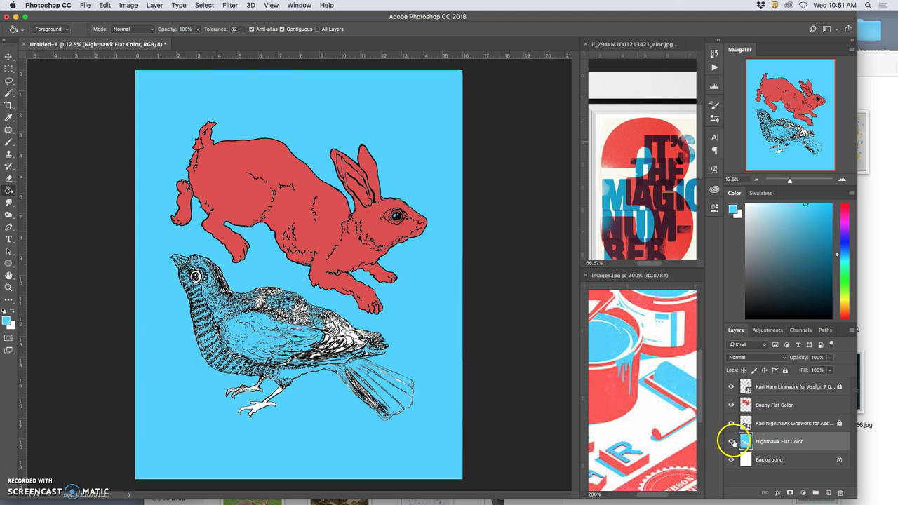
pyautogui.click(731, 405)
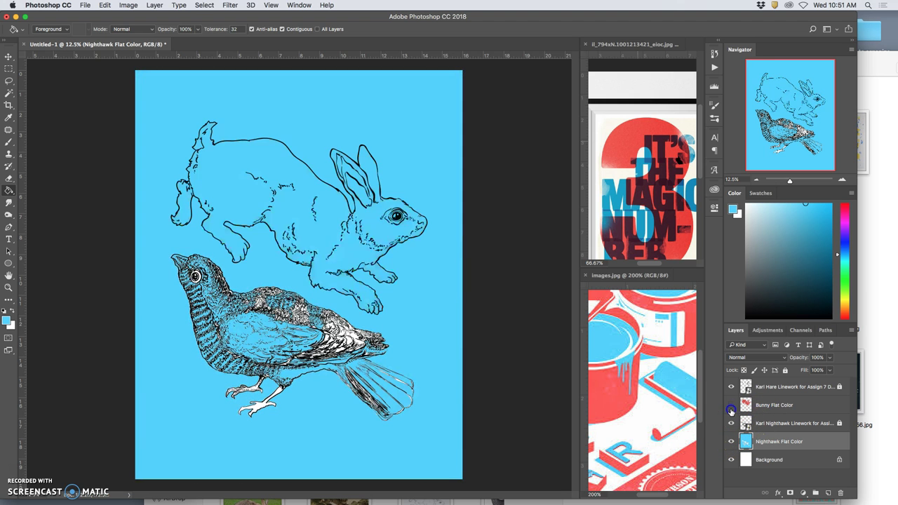
pyautogui.click(730, 407)
pyautogui.click(730, 407)
pyautogui.click(731, 407)
pyautogui.click(731, 407)
pyautogui.click(730, 411)
pyautogui.click(731, 410)
pyautogui.click(731, 410)
# Step: Hide the Karl Nighthawk Linework layer and zoom in on the nighthawk's tail area
pyautogui.scroll(10, 387, 416)
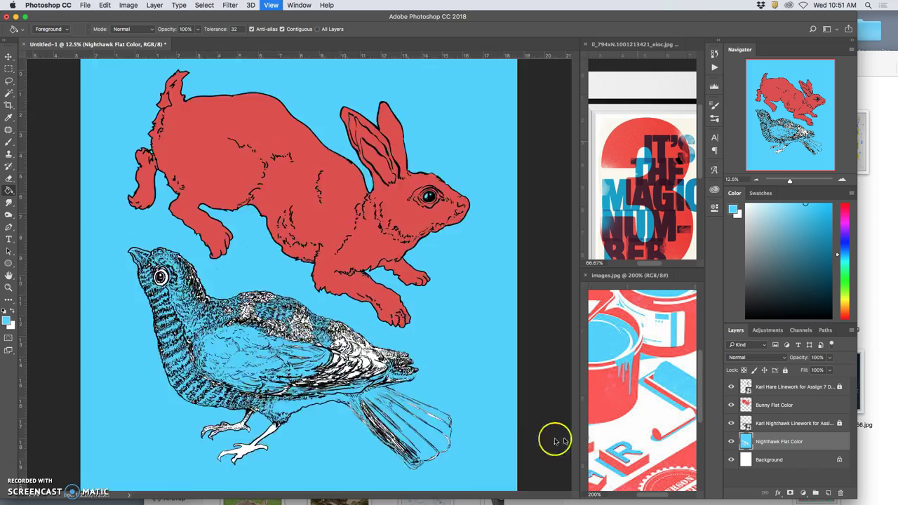
pyautogui.scroll(-5, 387, 416)
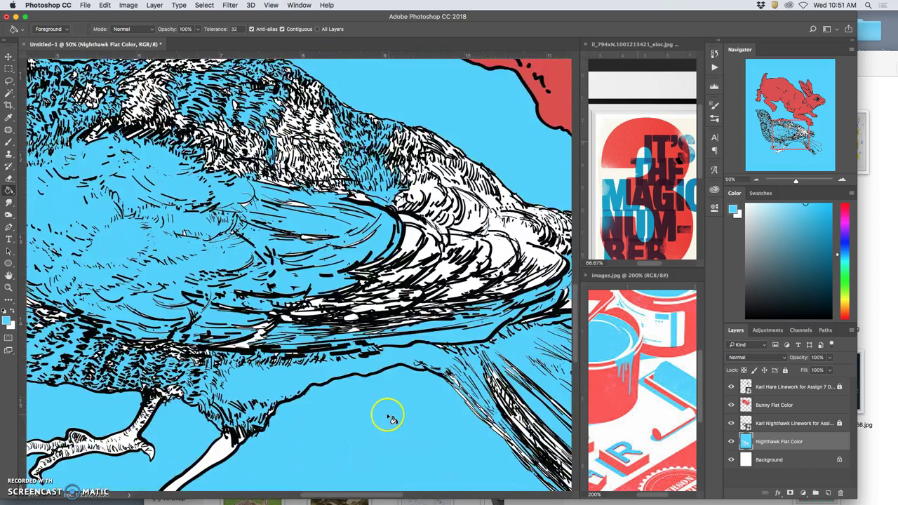
pyautogui.hscroll(-2, 372, 324)
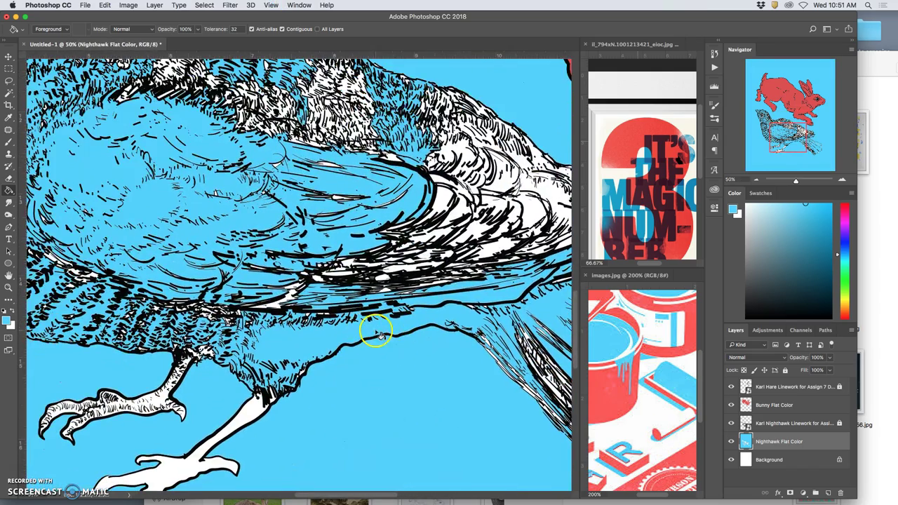
pyautogui.click(732, 423)
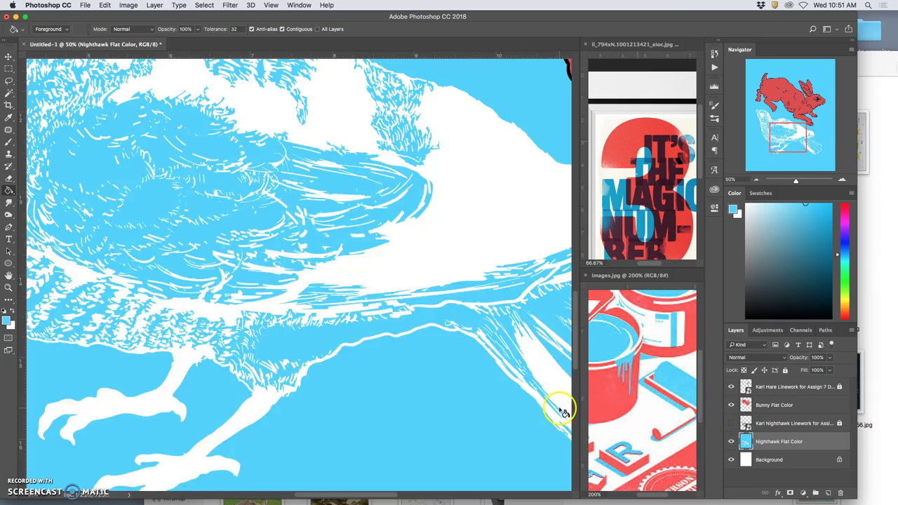
pyautogui.press('super+minus')
pyautogui.press('super+minus')
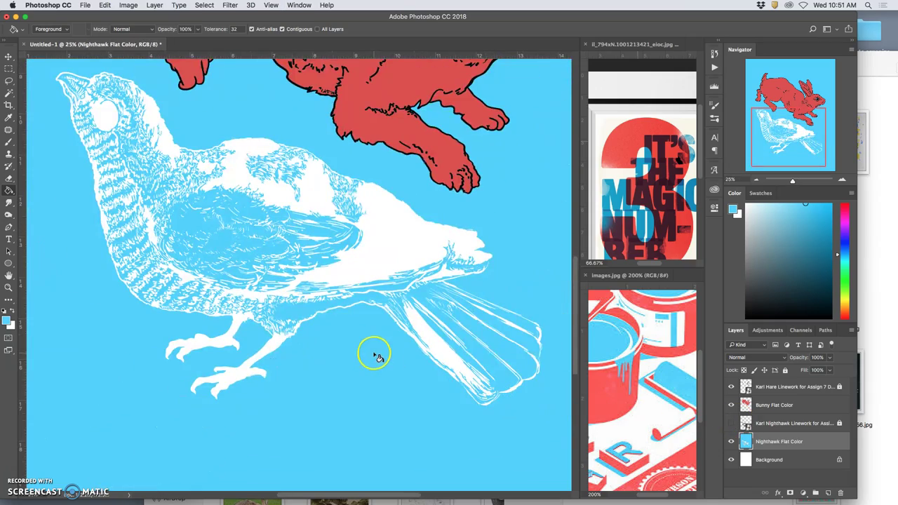
pyautogui.press('super+plus')
pyautogui.press('super+plus')
pyautogui.press('super+plus')
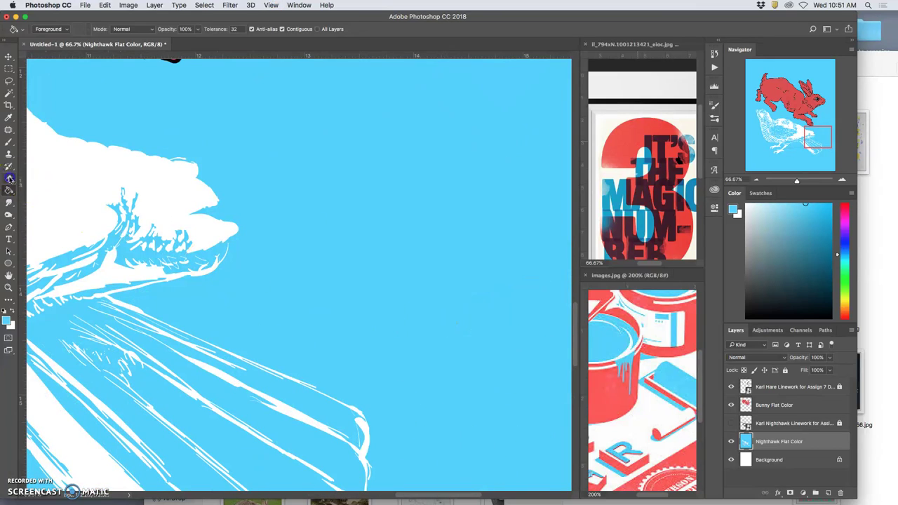
# Step: Erase thin lines along the nighthawk's outline on the flat color layer, working from head to tail
pyautogui.click(9, 178)
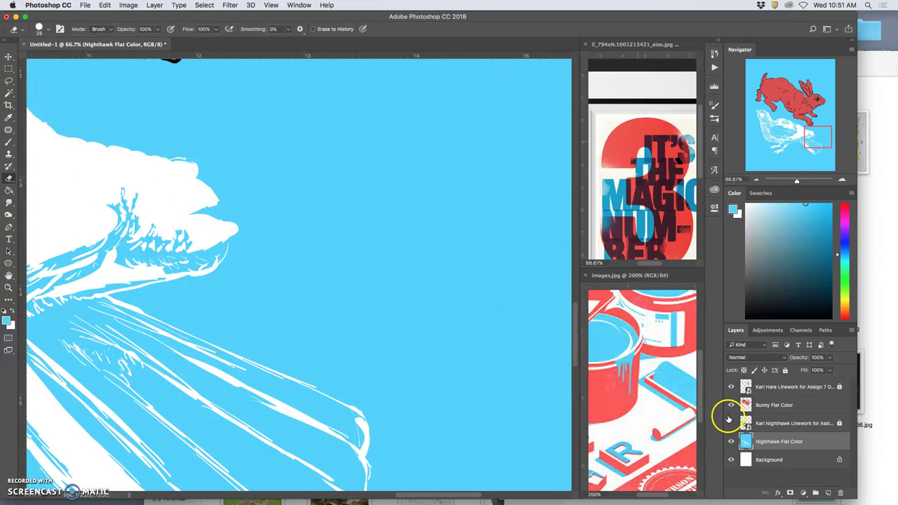
pyautogui.click(731, 423)
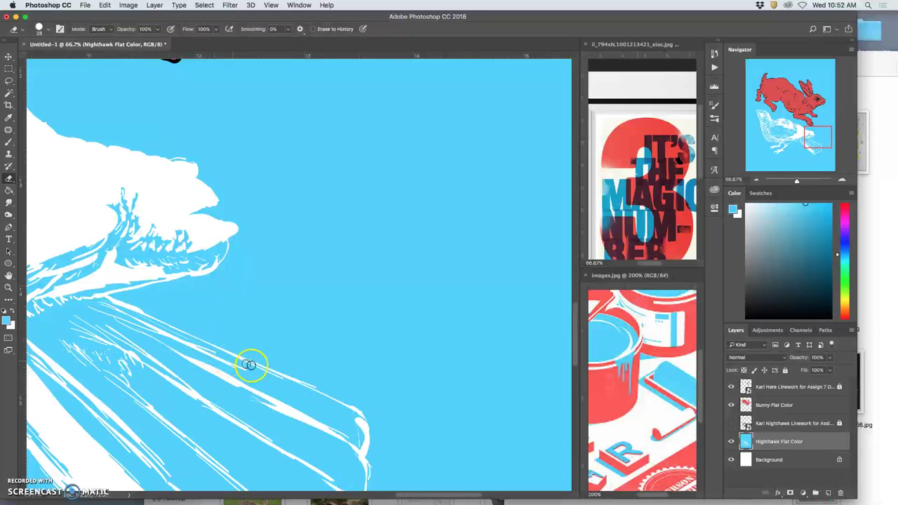
pyautogui.hscroll(-10, 336, 364)
pyautogui.scroll(5, 379, 330)
pyautogui.hscroll(-3, 320, 287)
pyautogui.scroll(2, 321, 287)
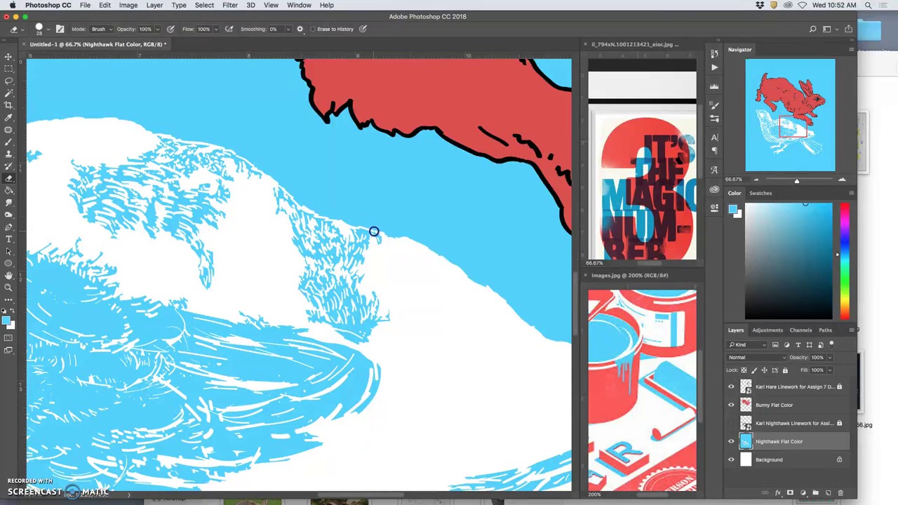
pyautogui.hscroll(-12, 256, 268)
pyautogui.scroll(5, 256, 268)
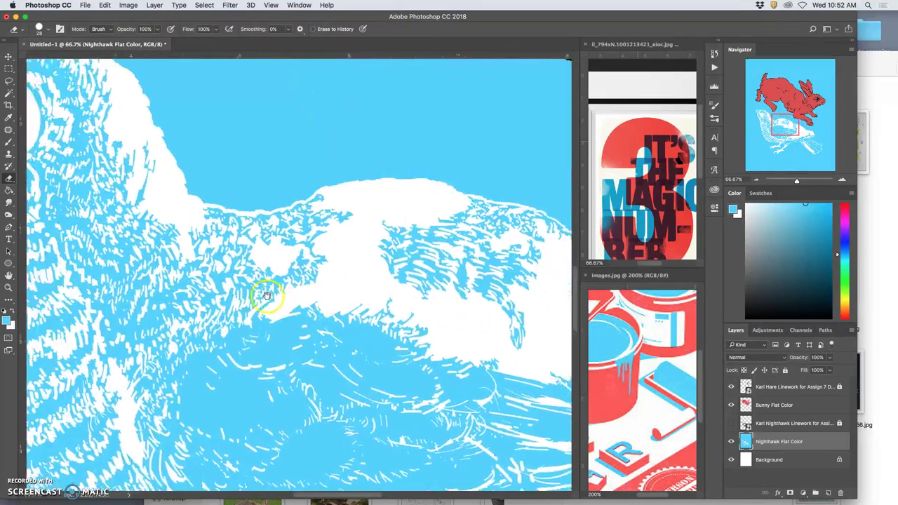
pyautogui.scroll(-6, 333, 272)
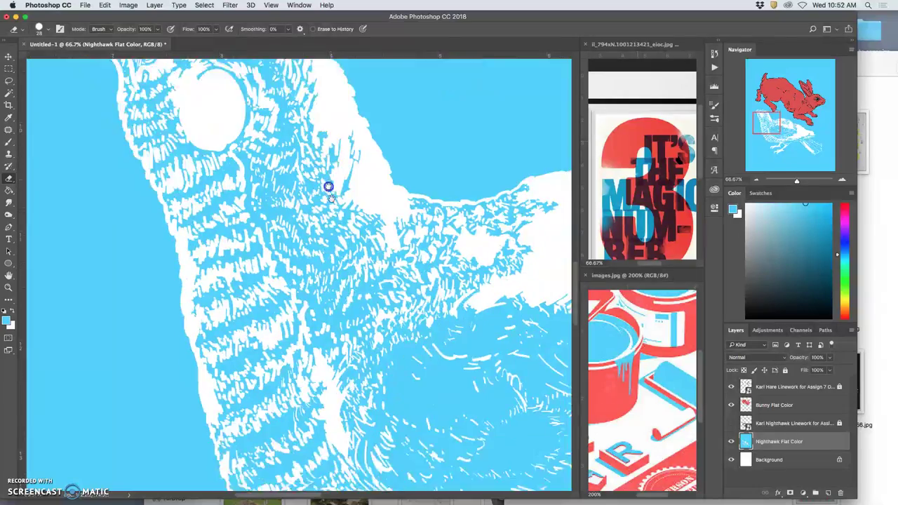
pyautogui.scroll(-5, 307, 322)
pyautogui.hscroll(2, 306, 322)
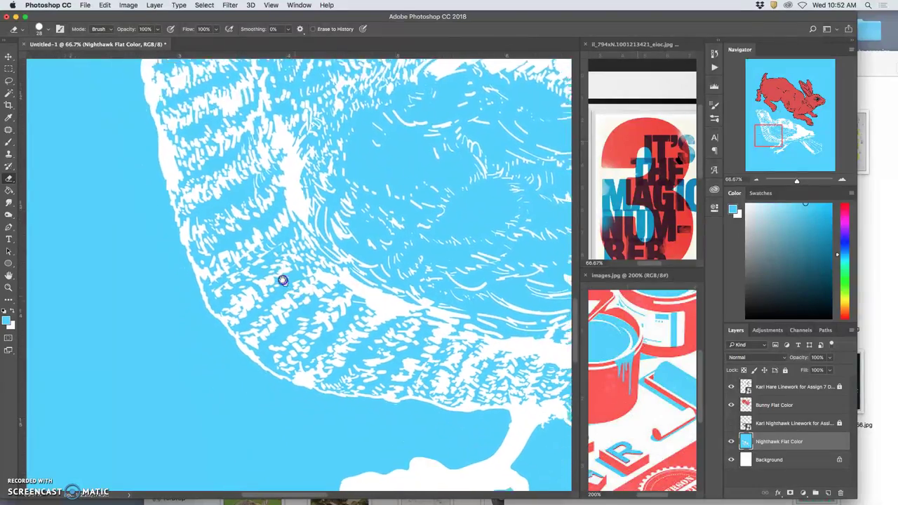
pyautogui.scroll(-2, 339, 268)
pyautogui.hscroll(3, 338, 268)
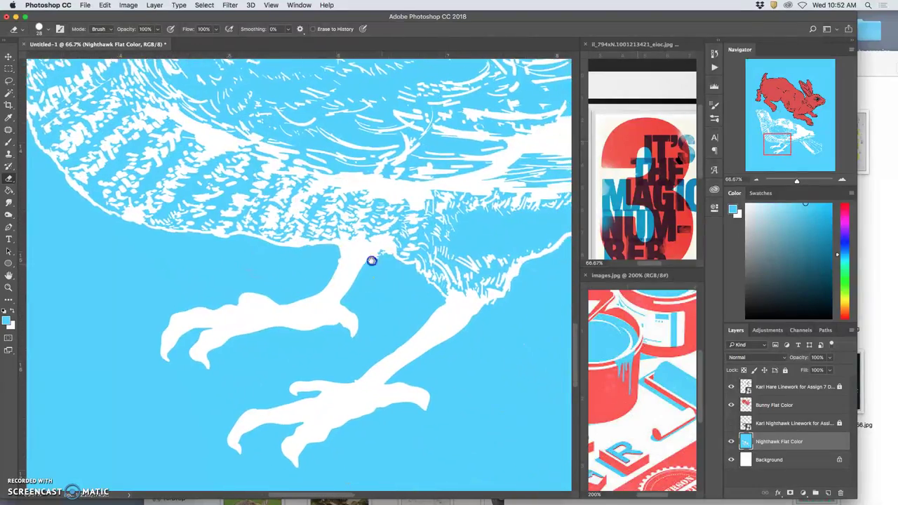
pyautogui.hscroll(4, 329, 250)
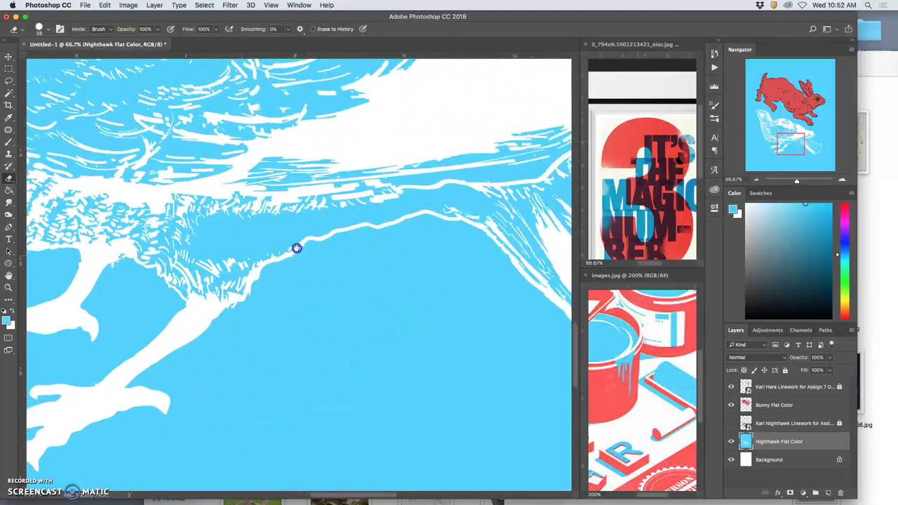
pyautogui.hscroll(5, 323, 237)
pyautogui.scroll(-2, 322, 236)
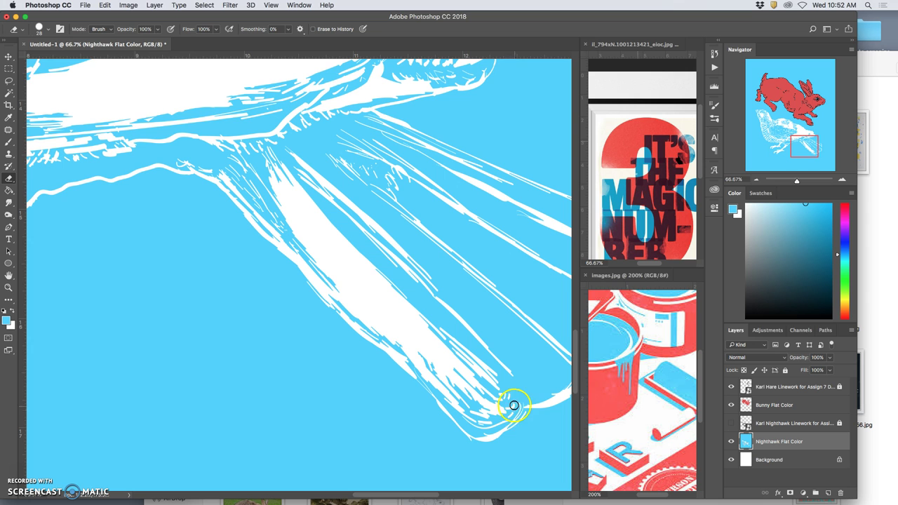
pyautogui.hscroll(5, 496, 333)
pyautogui.scroll(-2, 495, 332)
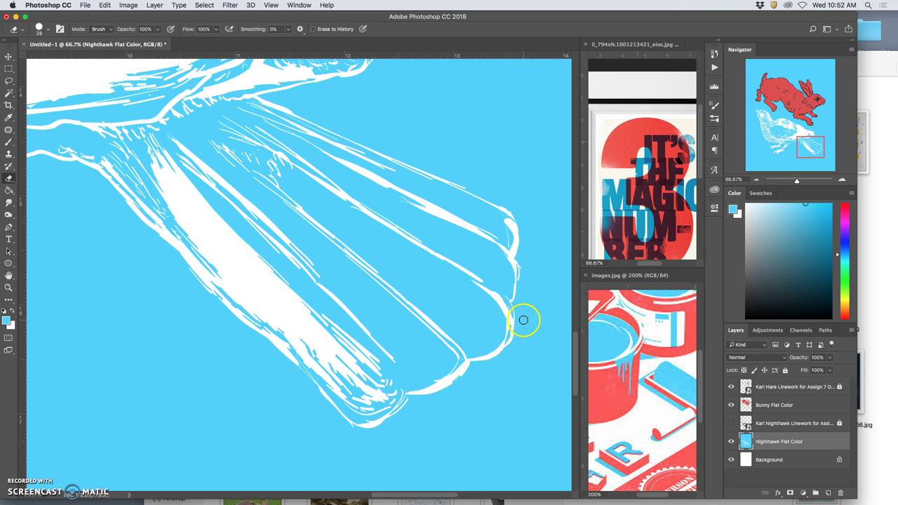
pyautogui.scroll(-5, 523, 320)
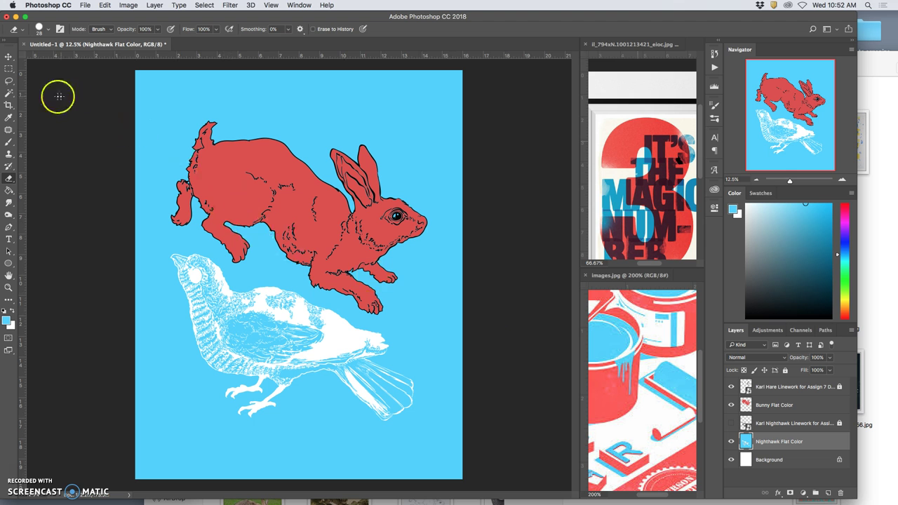
# Step: Magic Wand the blue background and zoom in to inspect the selection edges around the nighthawk
pyautogui.click(9, 93)
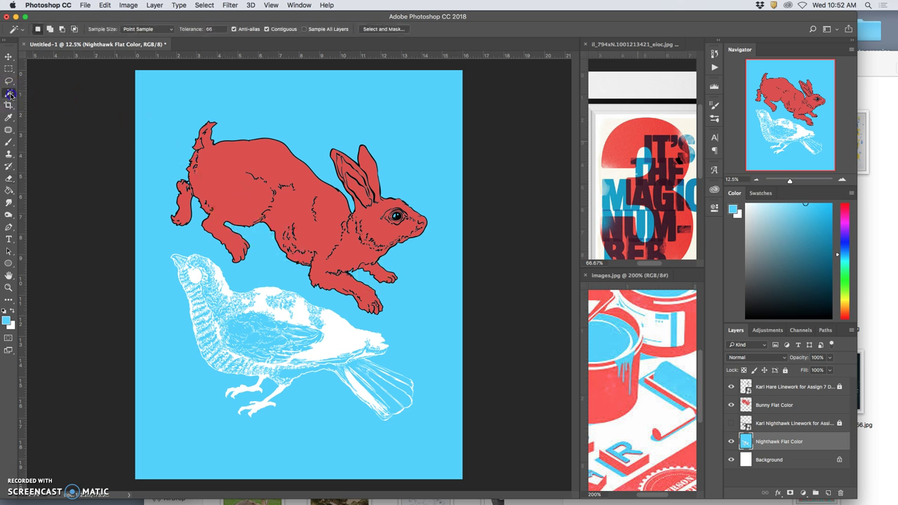
pyautogui.click(190, 89)
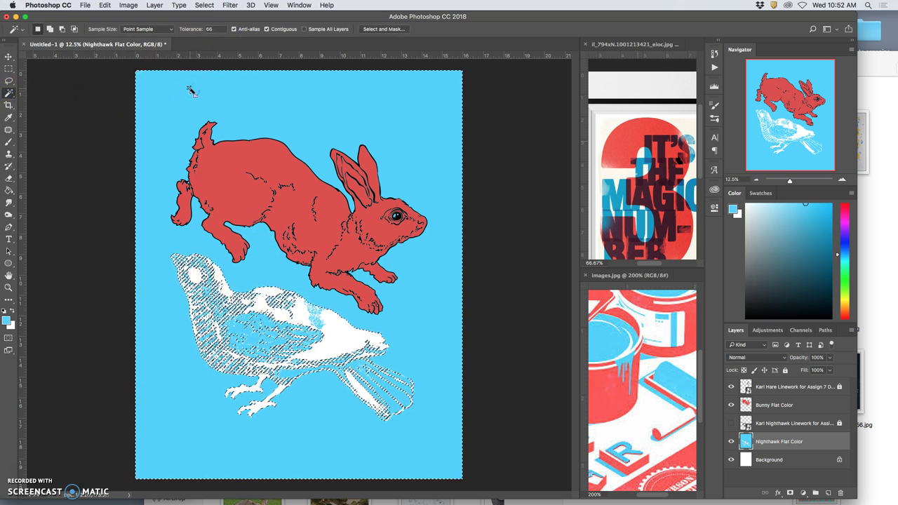
pyautogui.press('super+h')
pyautogui.scroll(4, 270, 190)
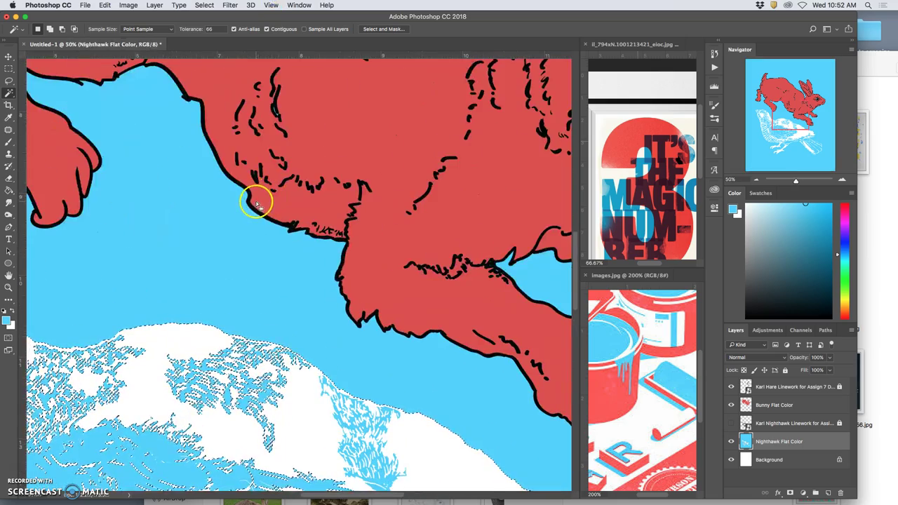
pyautogui.scroll(-10, 254, 200)
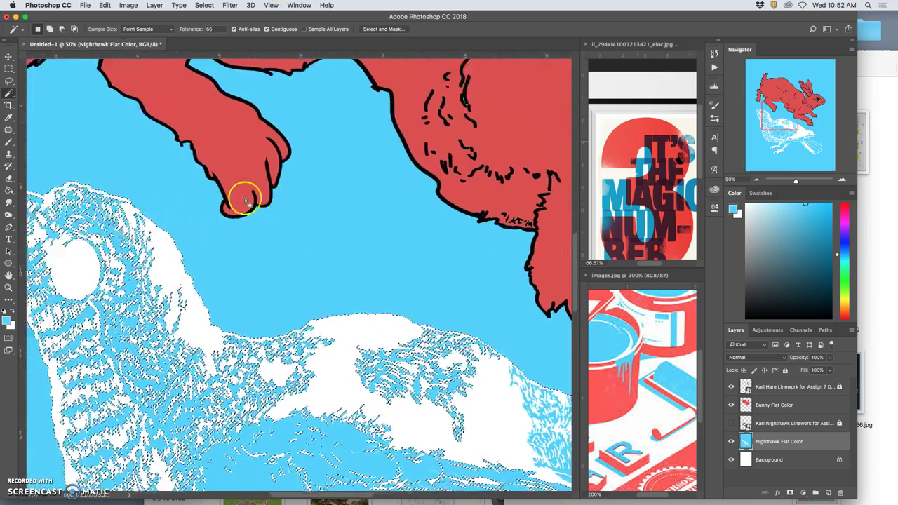
pyautogui.hscroll(-3, 245, 201)
pyautogui.scroll(-4, 244, 201)
pyautogui.scroll(-5, 244, 202)
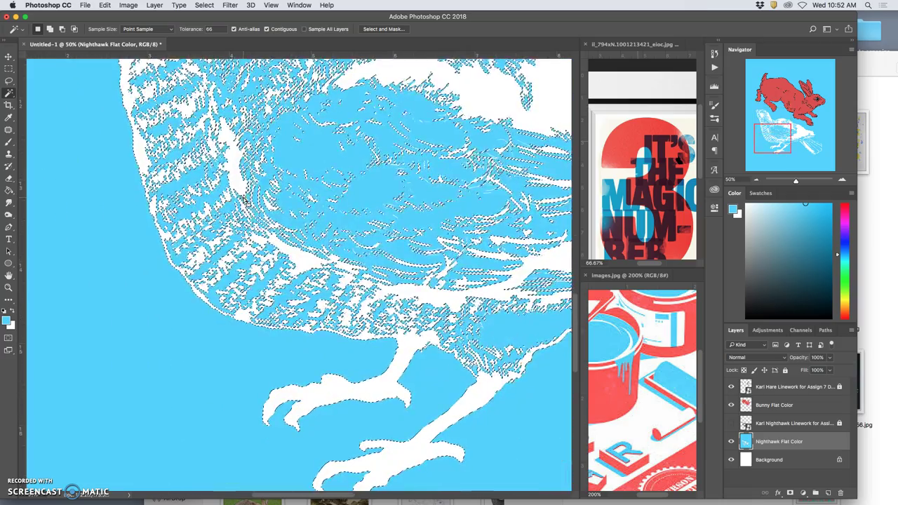
pyautogui.hscroll(5, 244, 202)
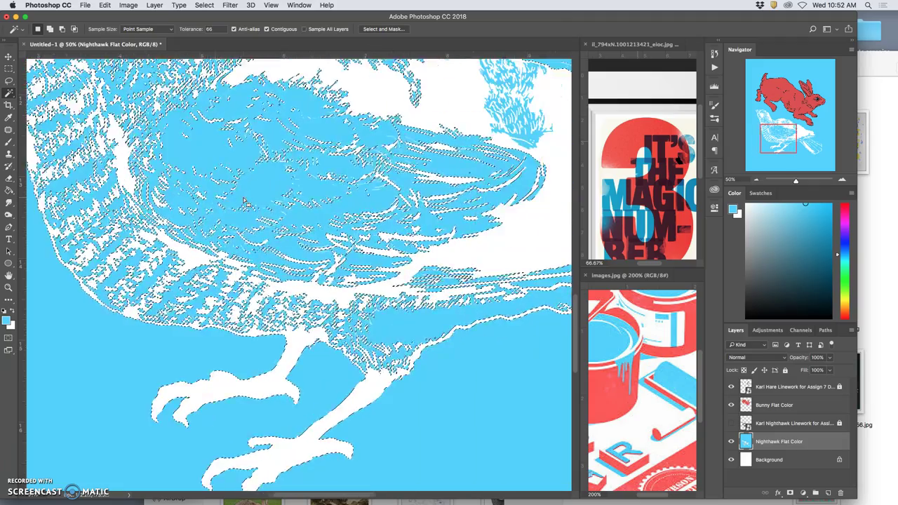
pyautogui.hscroll(5, 244, 201)
pyautogui.scroll(-2, 244, 202)
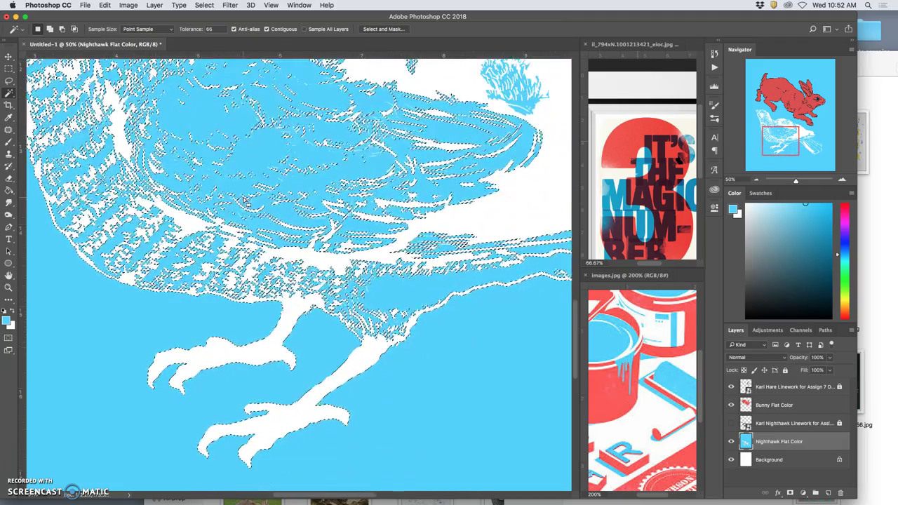
pyautogui.hscroll(7, 244, 202)
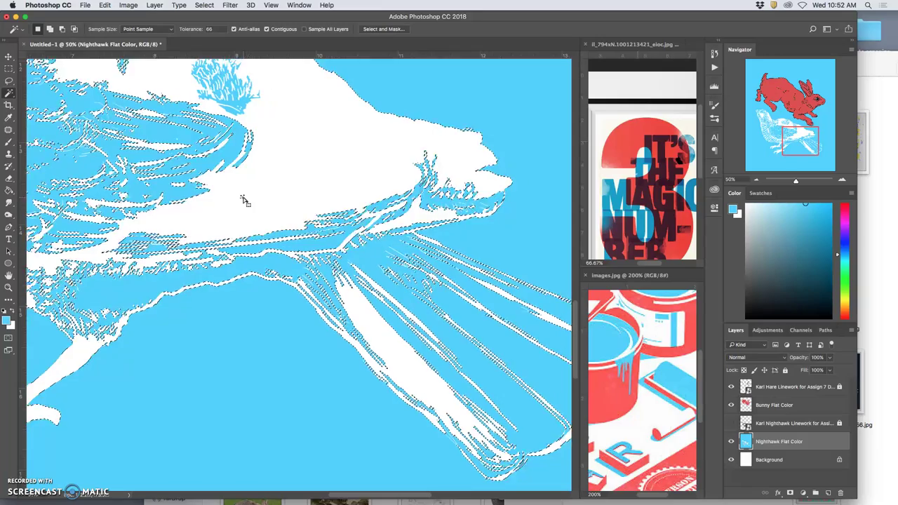
# Step: Test the tail feathers for selection leaks, then drop the background selection
pyautogui.click(517, 220)
pyautogui.click(501, 402)
pyautogui.click(415, 426)
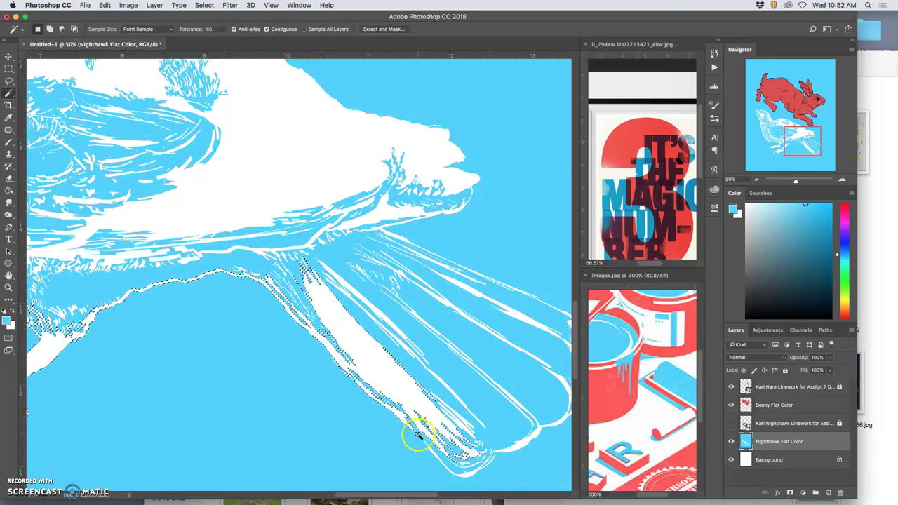
pyautogui.click(421, 438)
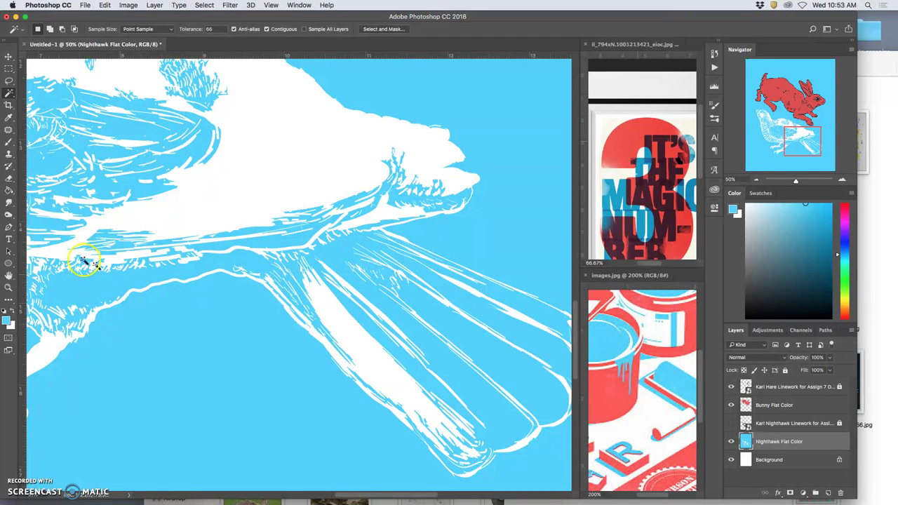
pyautogui.click(14, 183)
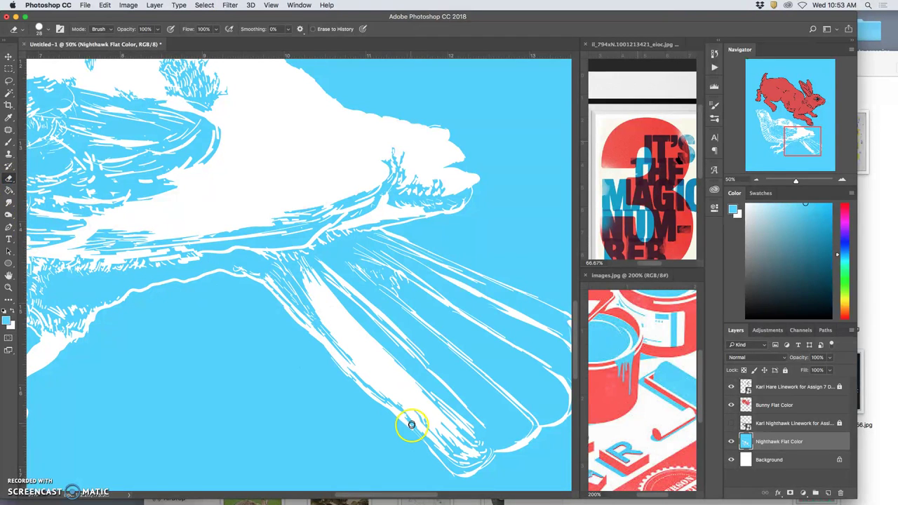